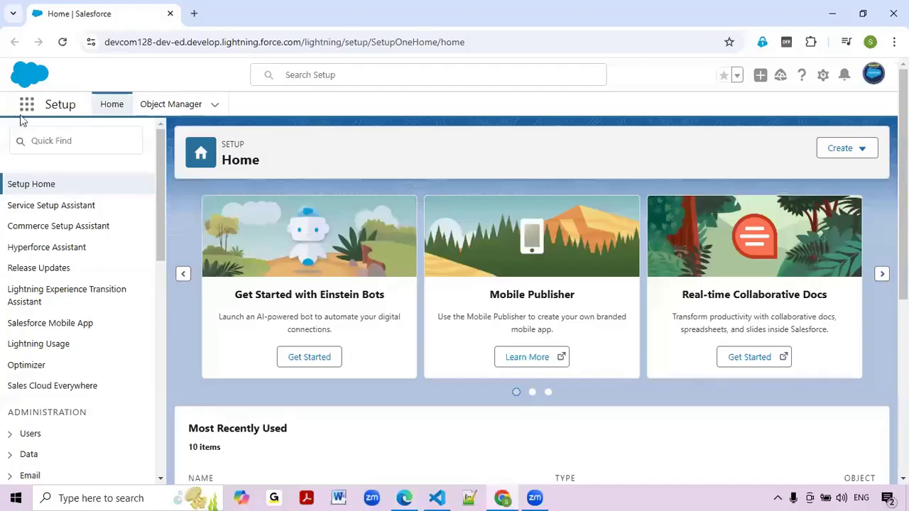
Open the Campaigns list through an App Launcher search for 'Campa'.
click(27, 108)
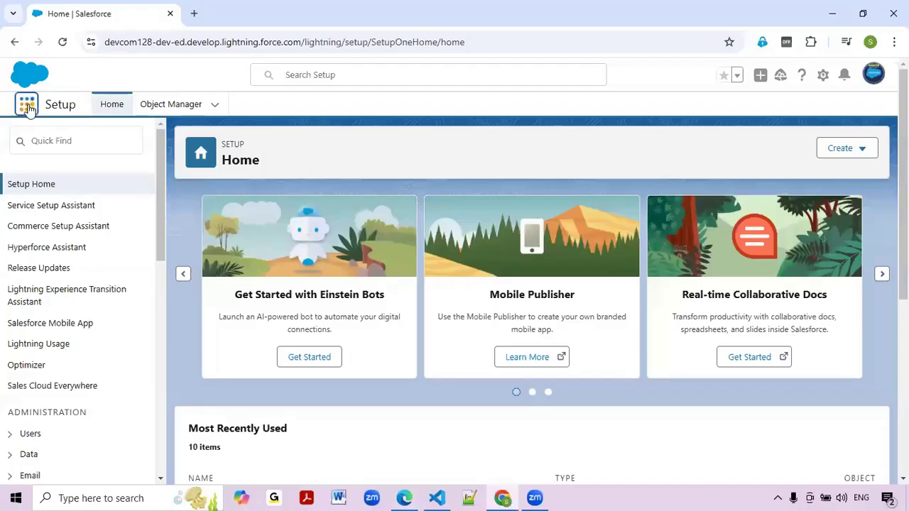
text(Campa)
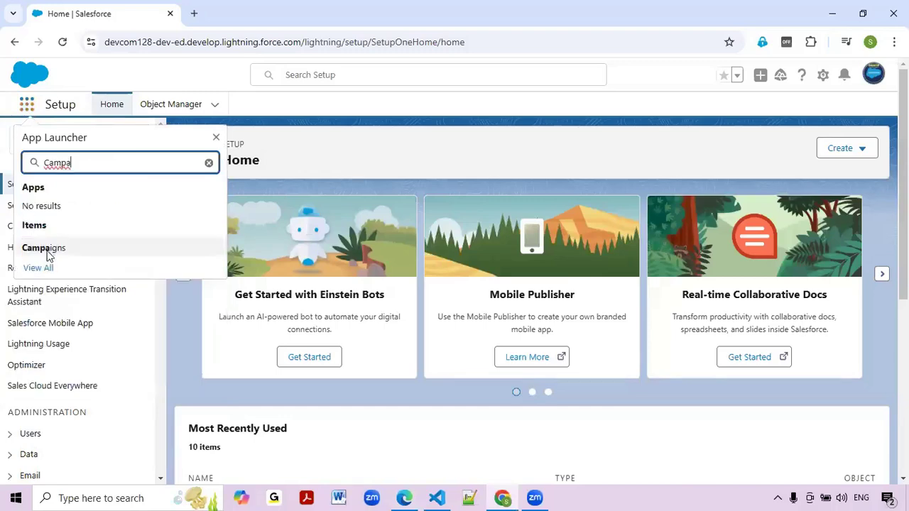
click(46, 255)
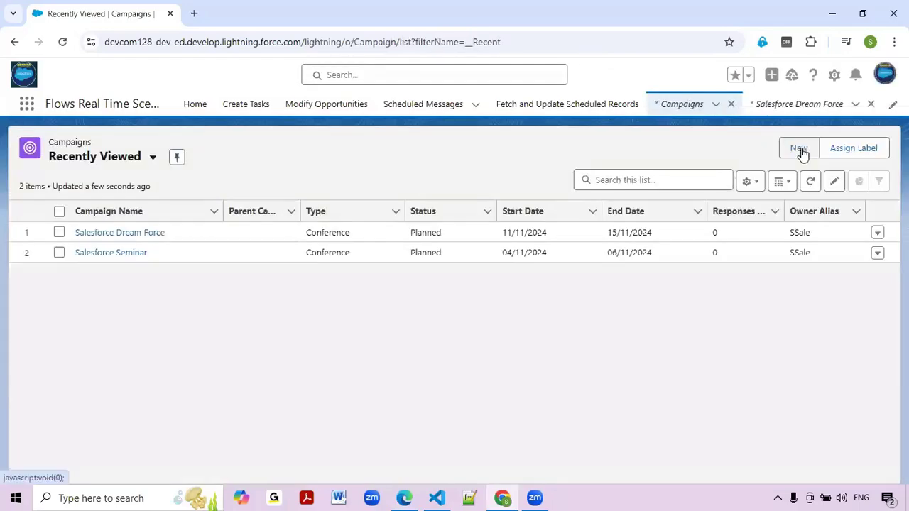
Start a new campaign named 'Salesforce Event', marked Active and keeping type Conference.
click(798, 152)
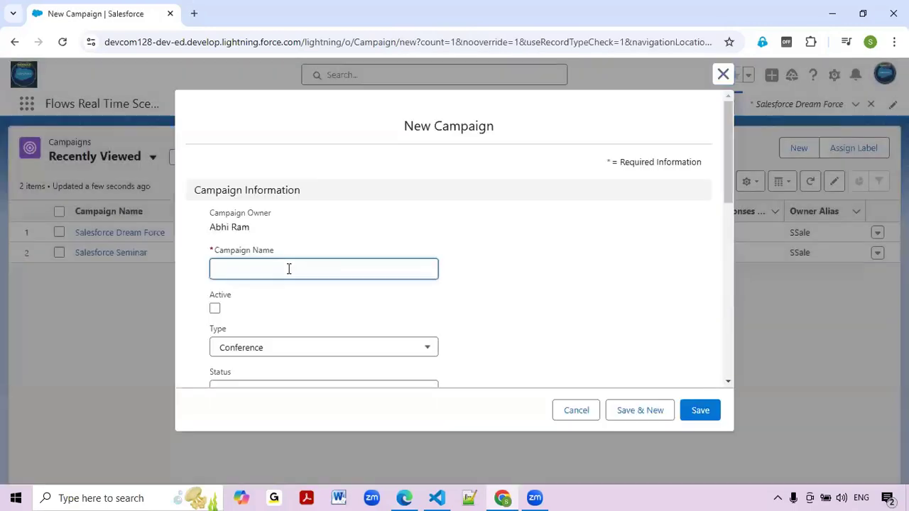
text(Salesforce Event)
click(214, 308)
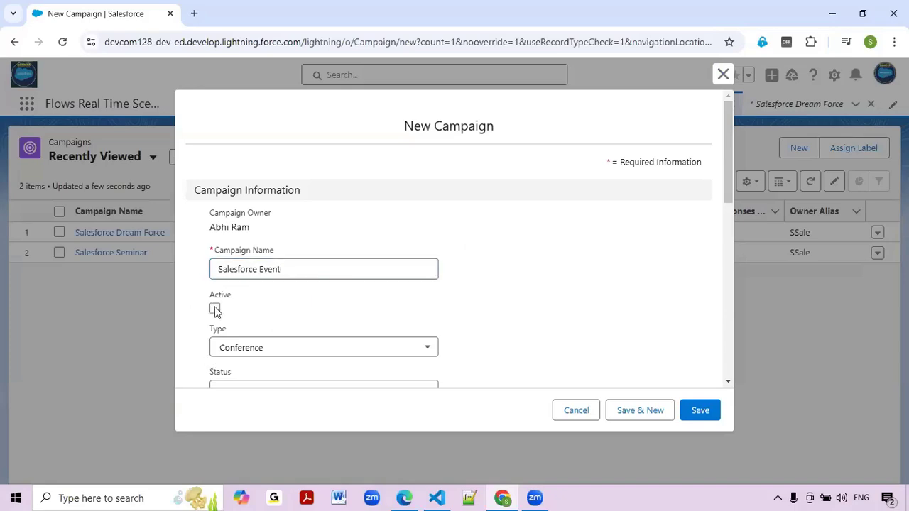
scroll(298, 288, down, 1)
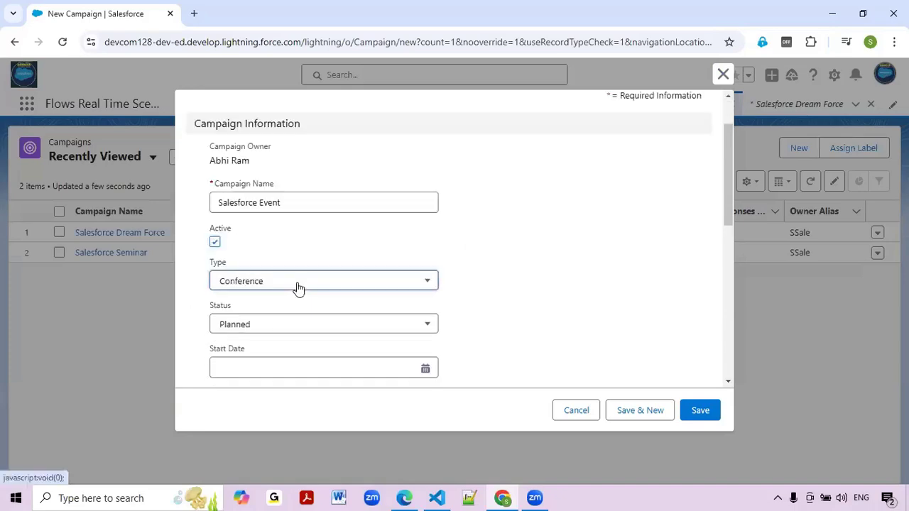
click(298, 284)
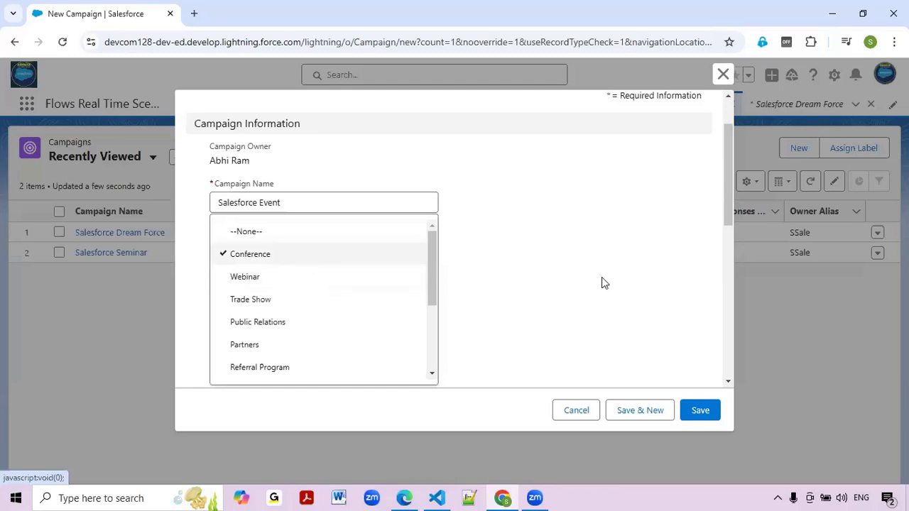
key(Escape)
scroll(318, 306, down, 1)
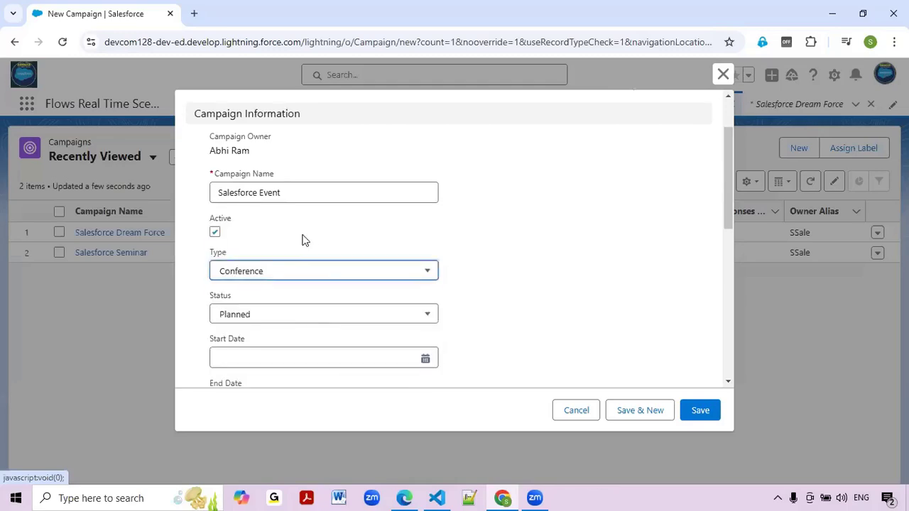
scroll(302, 239, down, 2)
Set start date 04/11/2024 and end date 05/11/2024, then save the campaign.
click(303, 236)
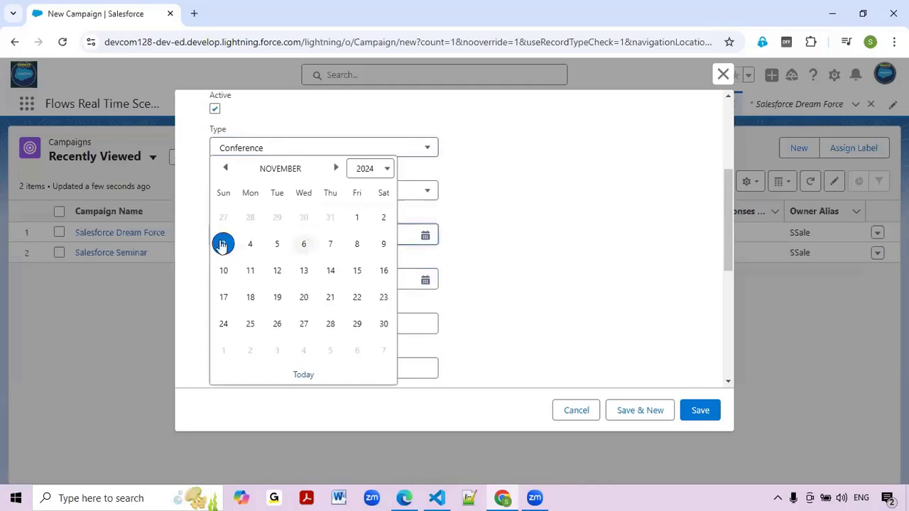
click(244, 246)
click(238, 278)
click(276, 245)
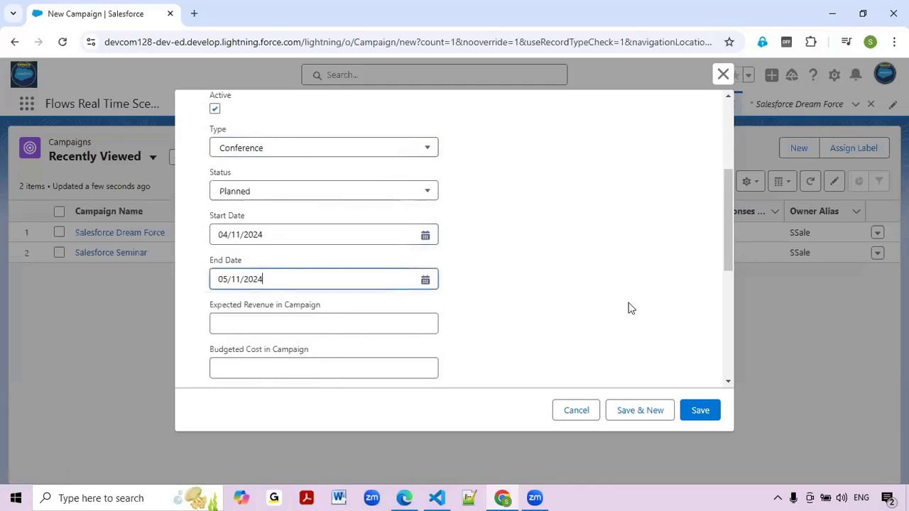
click(715, 413)
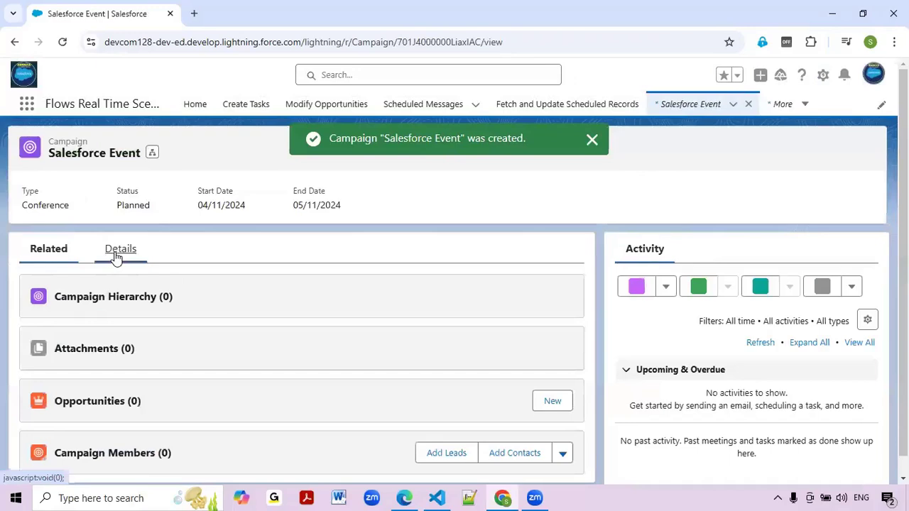
Review the campaign details, then open Lead Records and Leads in new tabs, ending on Leads.
click(117, 257)
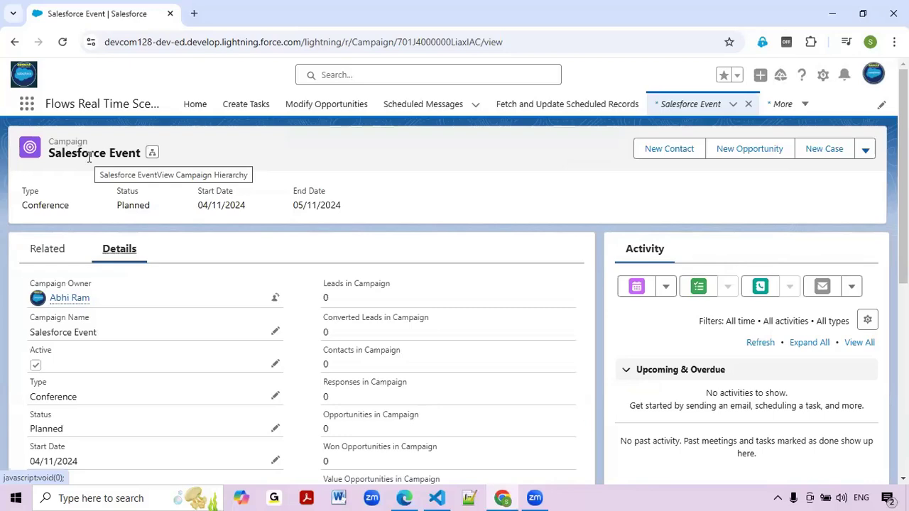
click(25, 105)
text(Lead)
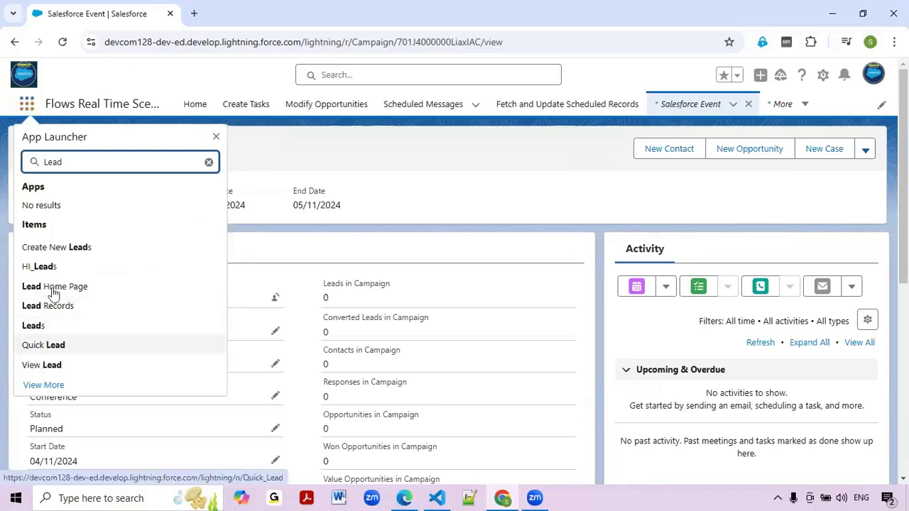
ctrl+click(50, 313)
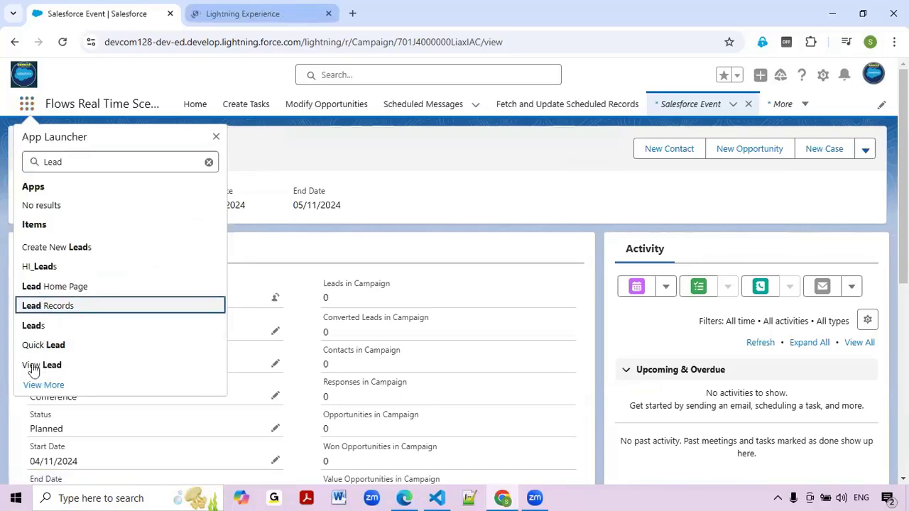
ctrl+click(43, 328)
click(250, 9)
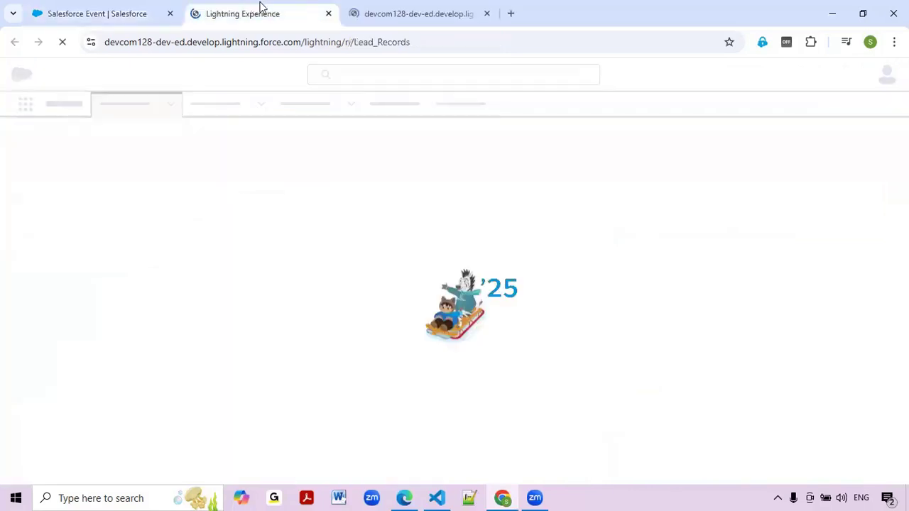
click(406, 8)
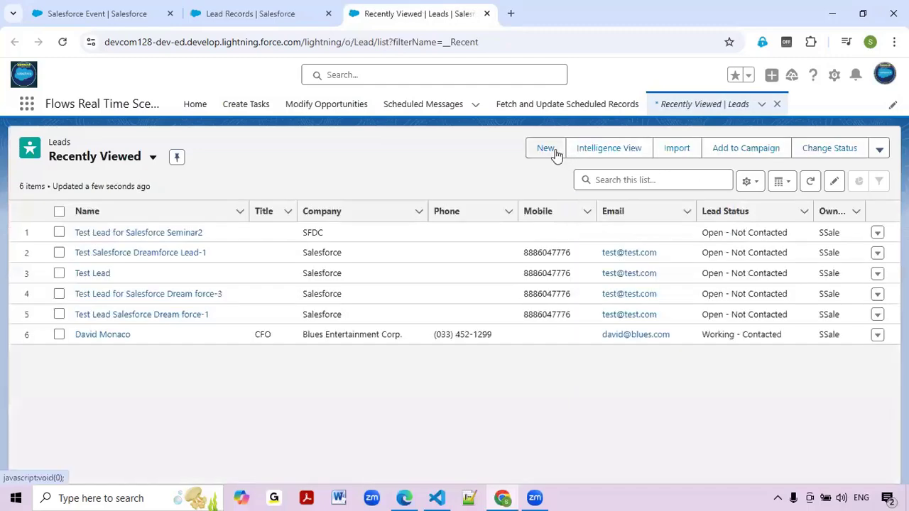
Start a new lead and enter its first name, last name and company name.
click(551, 149)
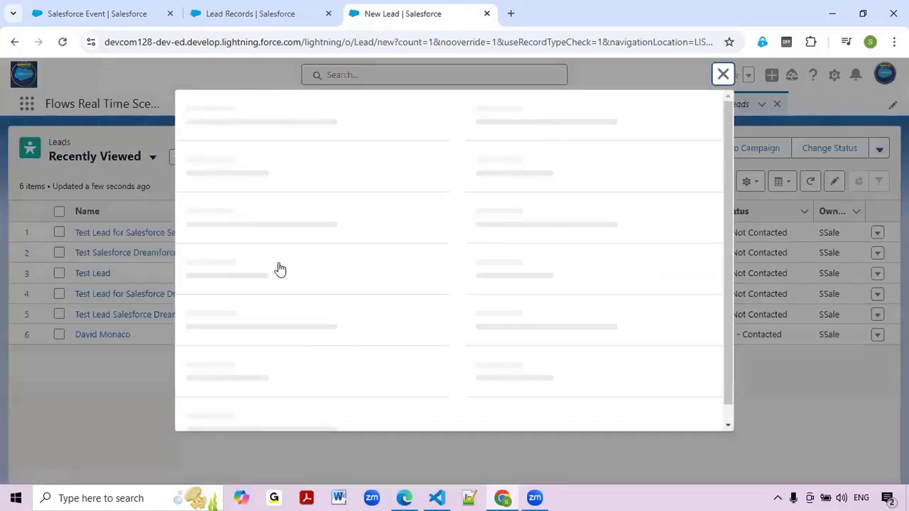
click(262, 309)
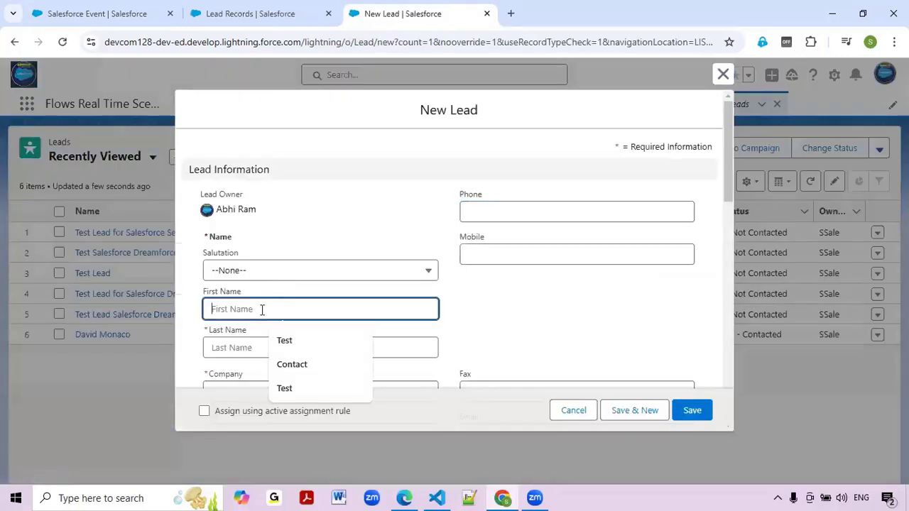
text(ABHIGYA)
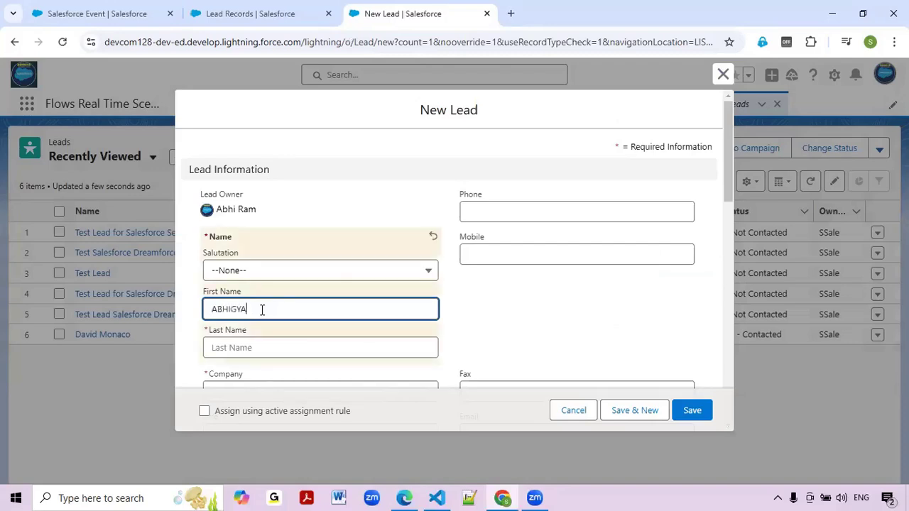
key(Tab)
text(SALESFORCE)
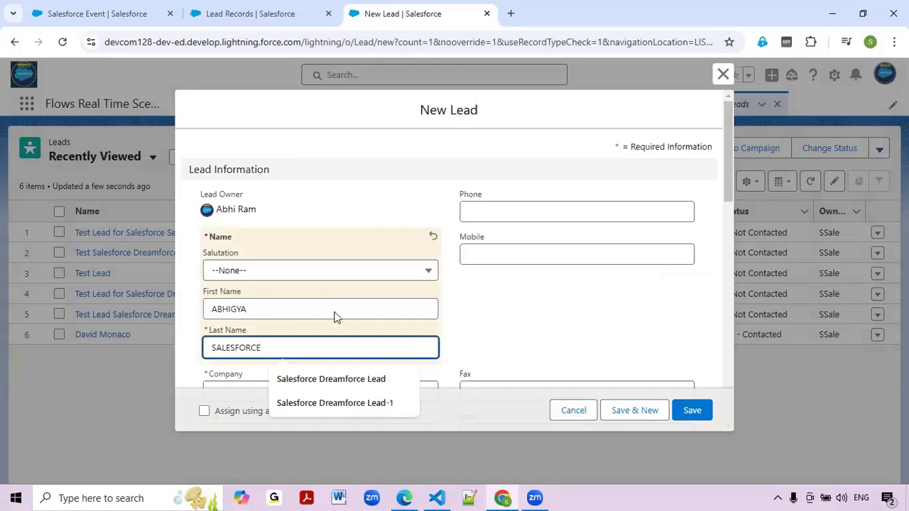
scroll(289, 348, down, 1)
click(291, 327)
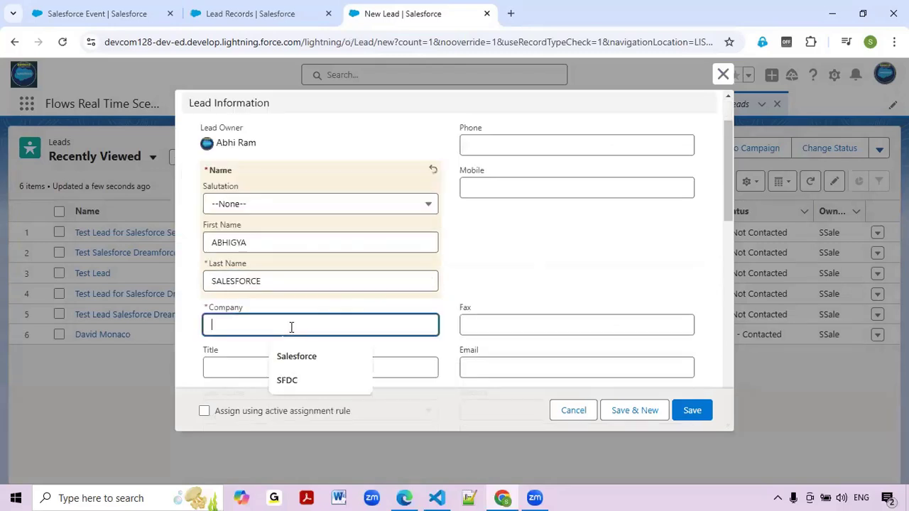
text(ABHIGYA)
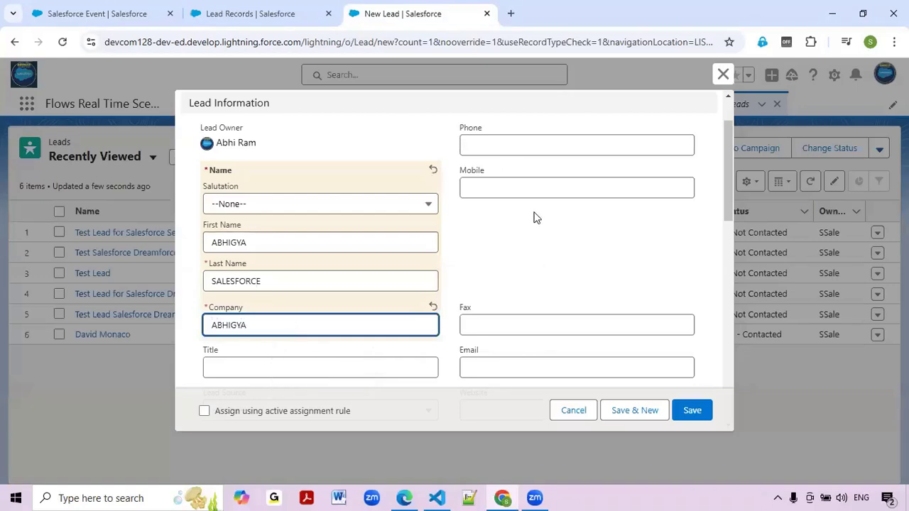
Fill the mobile number and e-mail address from autofill, then save the lead.
click(539, 190)
click(514, 222)
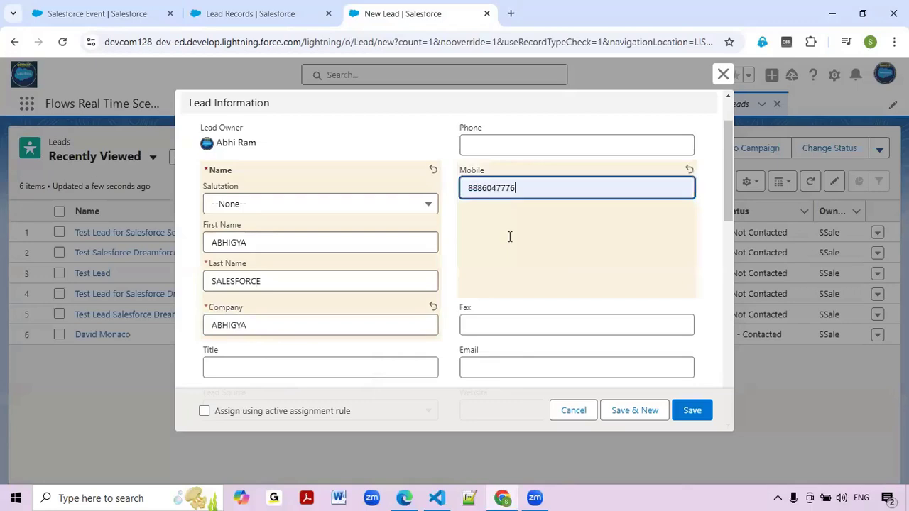
scroll(509, 236, down, 2)
click(509, 235)
click(561, 263)
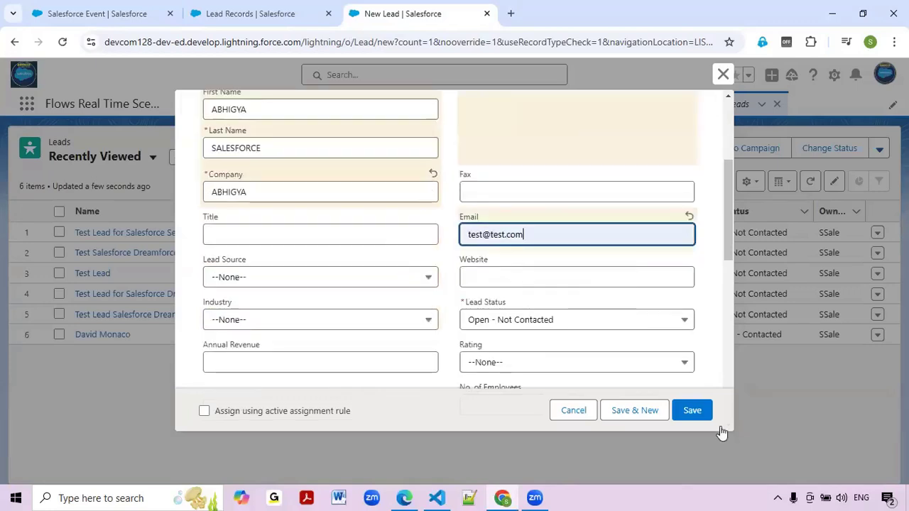
click(690, 418)
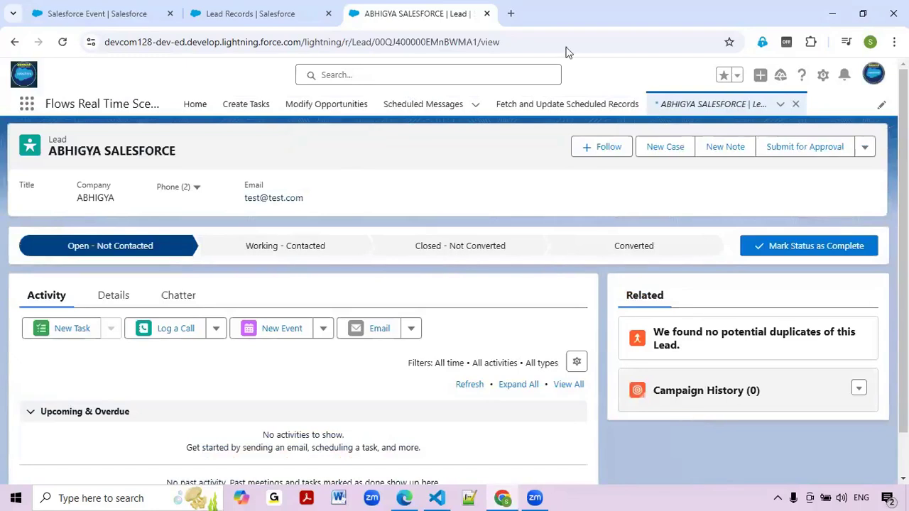
Add the first listed lead to Salesforce Event through Add Leads, keeping member status Sent.
click(150, 9)
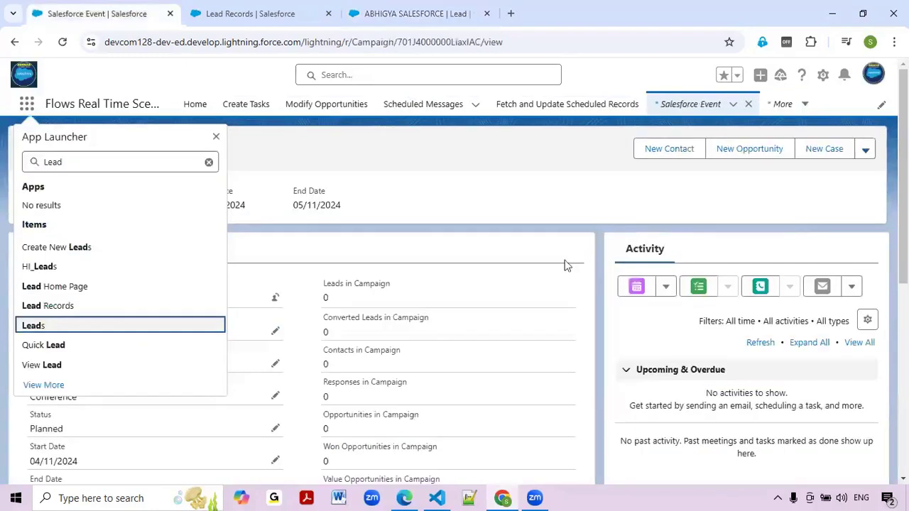
click(232, 185)
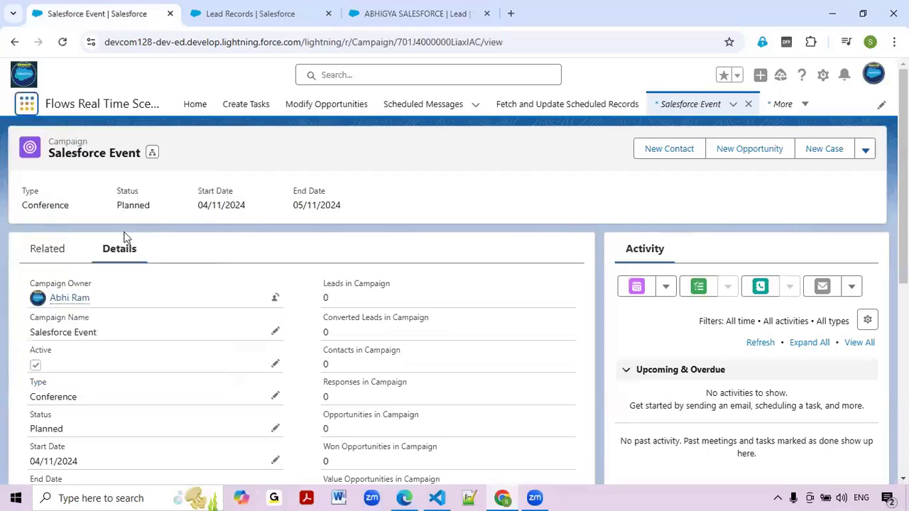
click(45, 249)
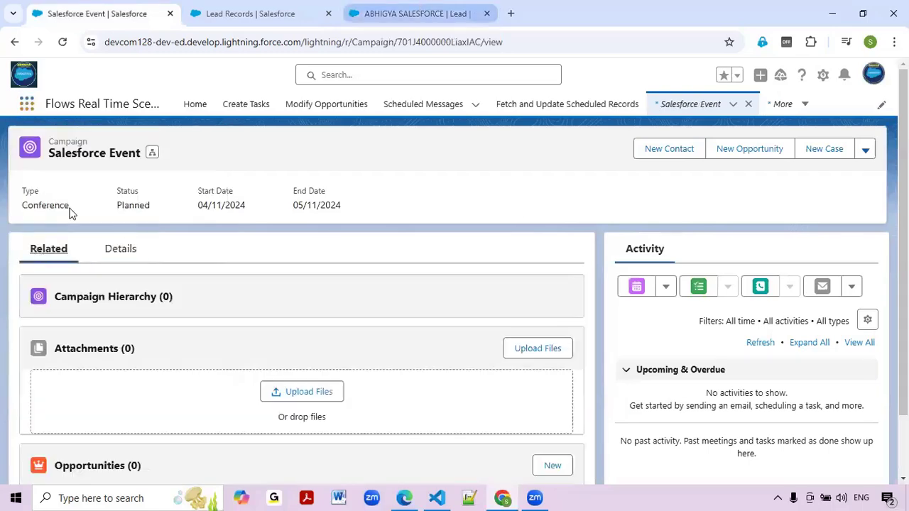
scroll(86, 343, down, 1)
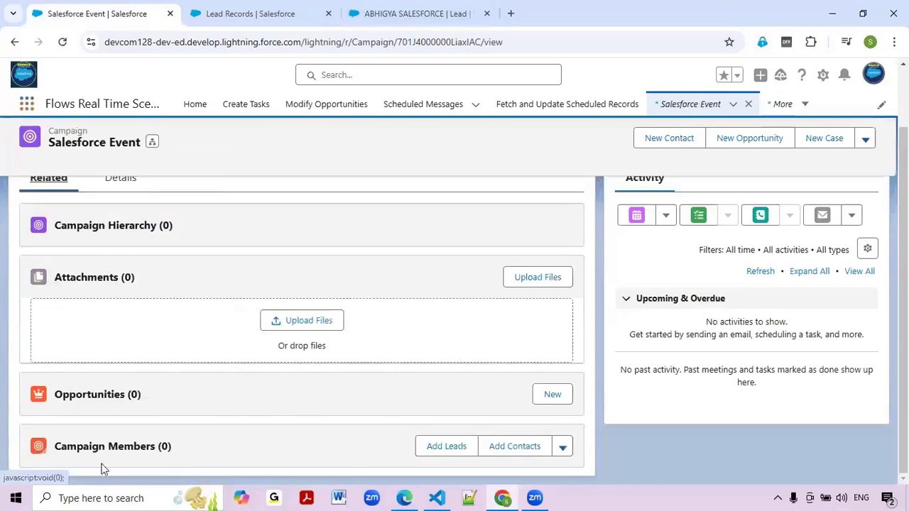
click(452, 455)
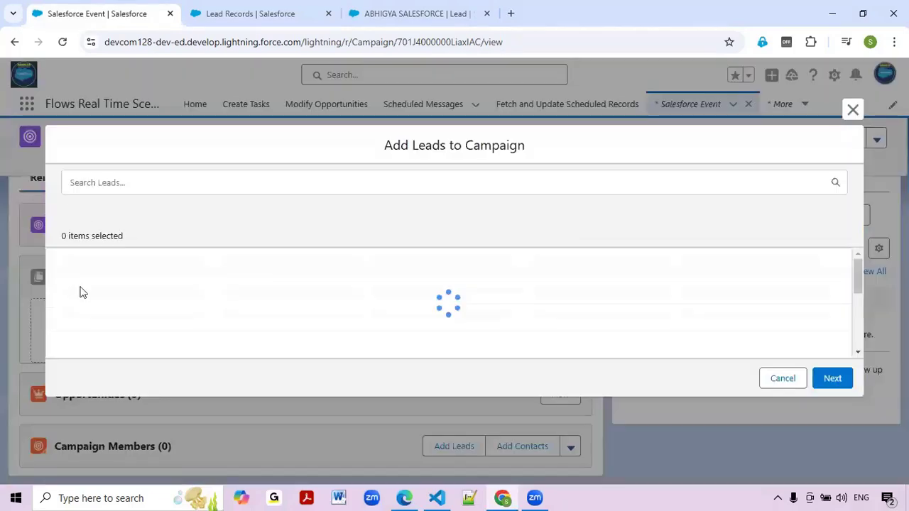
click(79, 282)
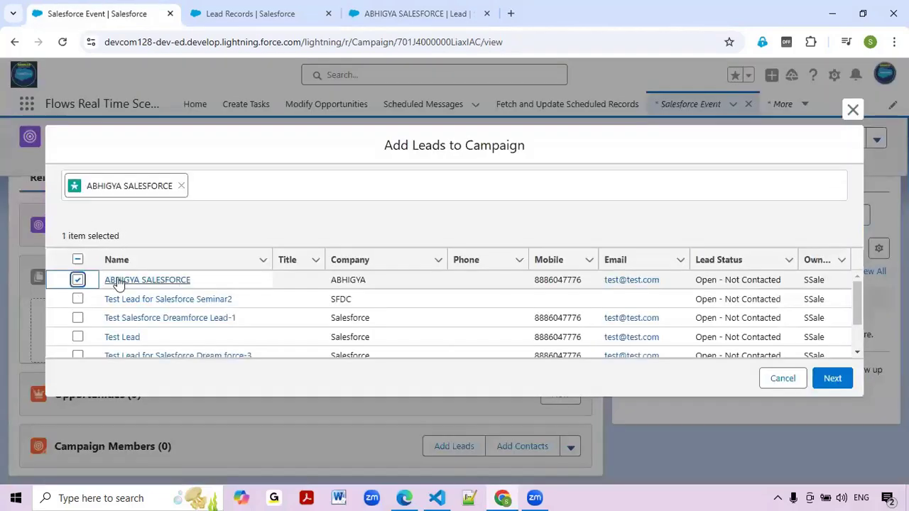
click(846, 383)
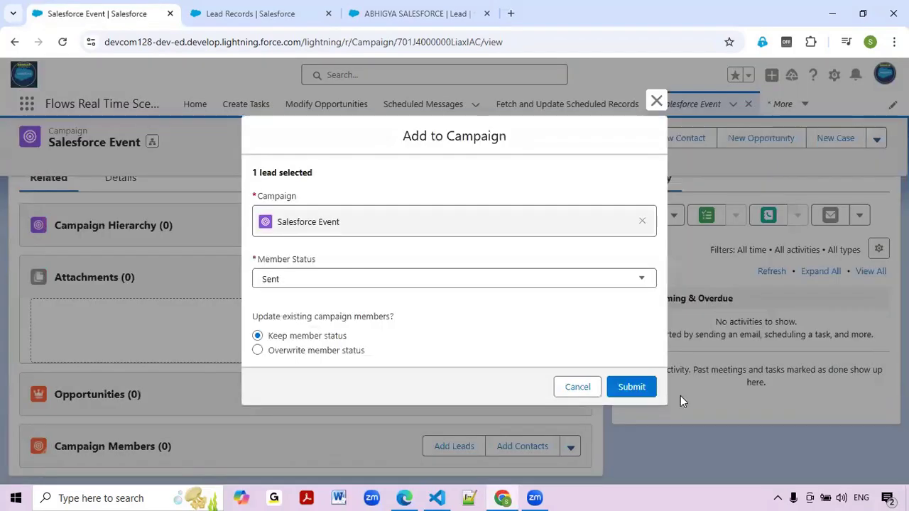
click(631, 387)
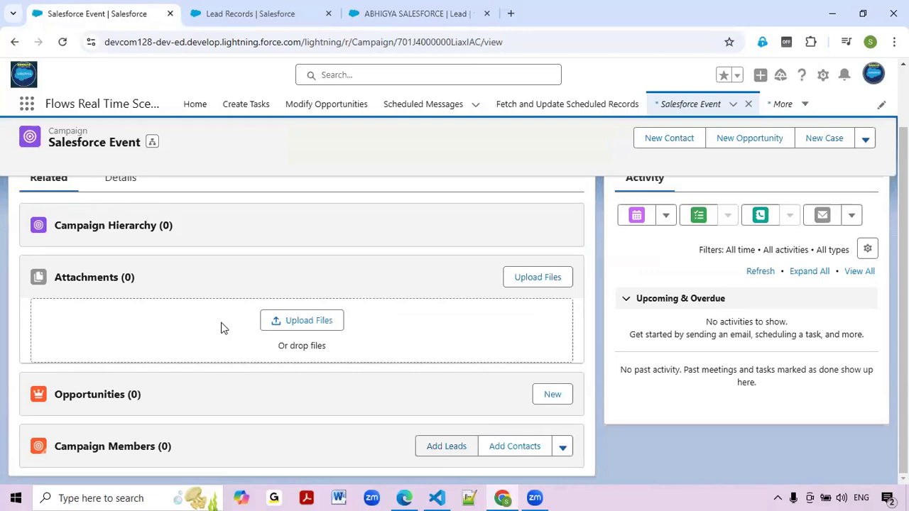
Reload the Salesforce Event page to show the new Sent campaign member.
click(63, 42)
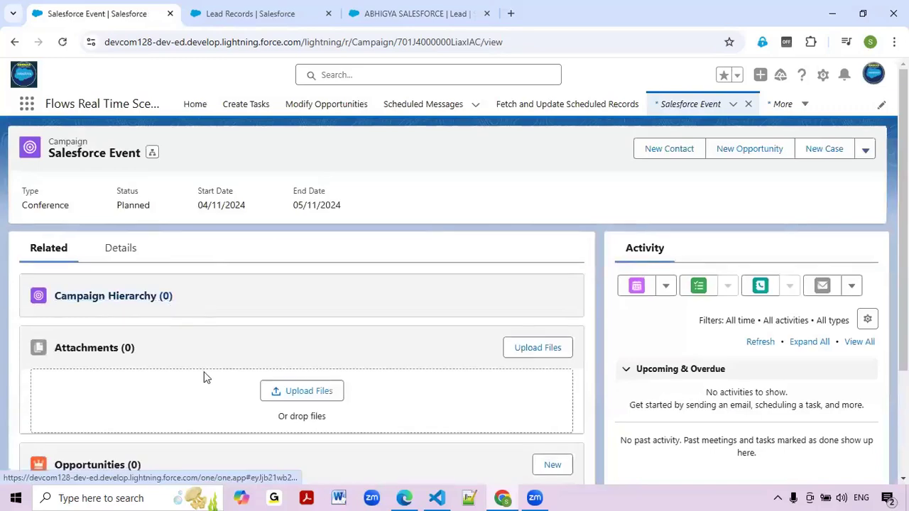
scroll(192, 390, down, 2)
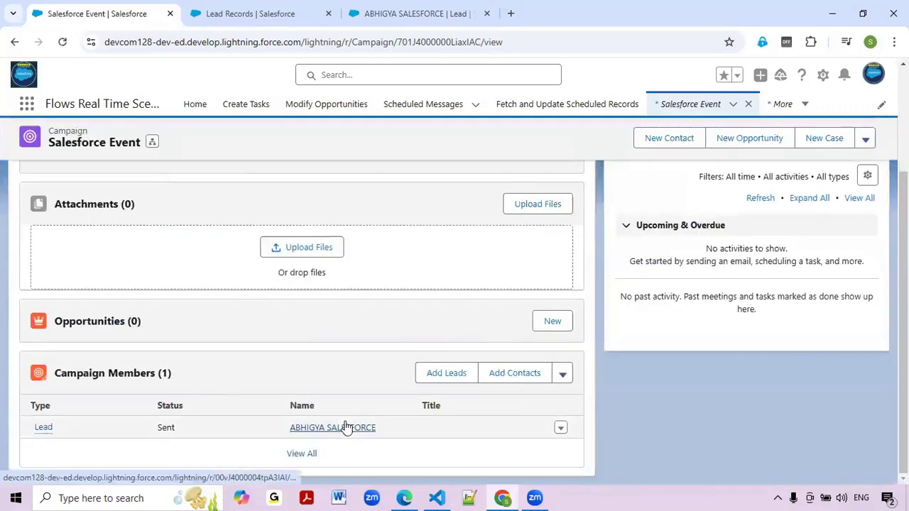
key(alt+Tab)
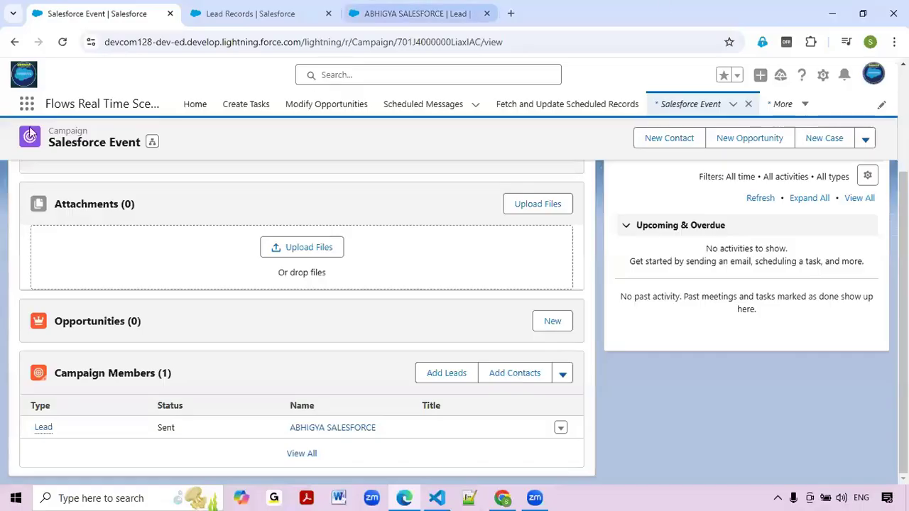
click(26, 105)
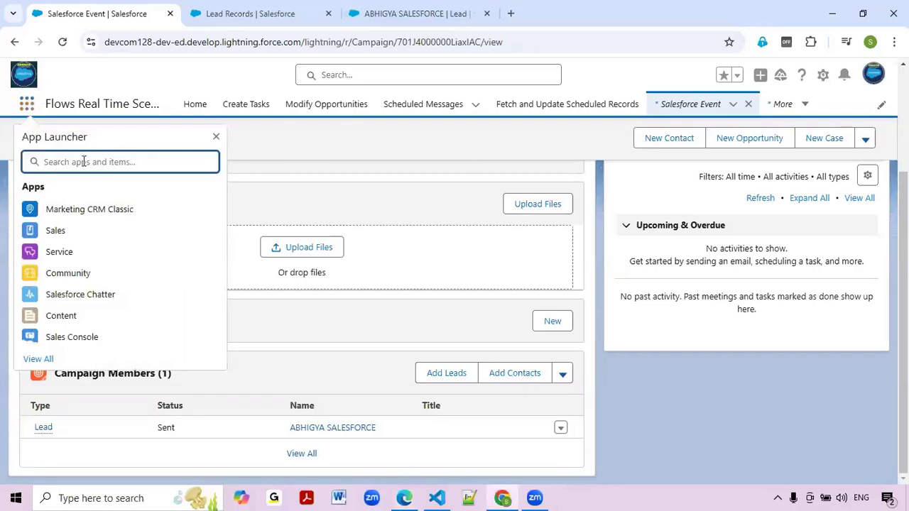
Search the App Launcher for 'create New' and open the Create New Leads page.
text(Ca)
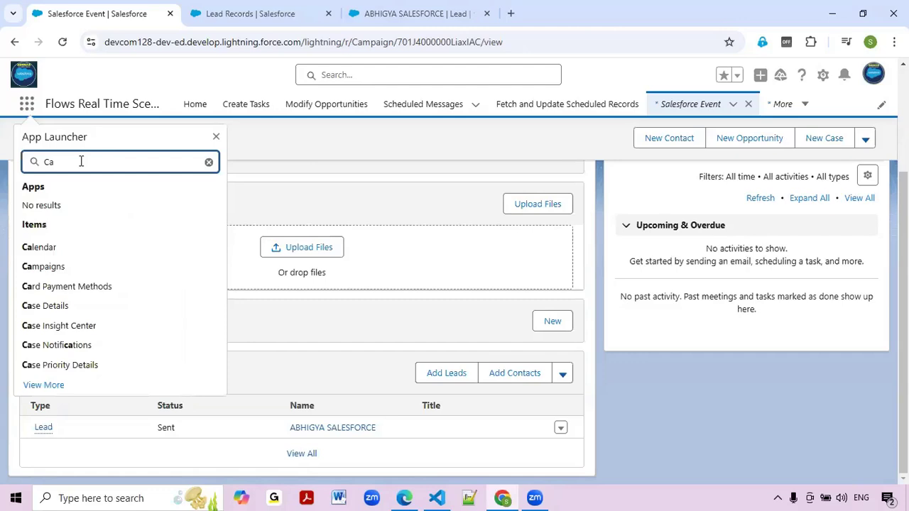
text(pai)
key(BackSpace)
key(BackSpace)
key(BackSpace)
key(BackSpace)
key(BackSpace)
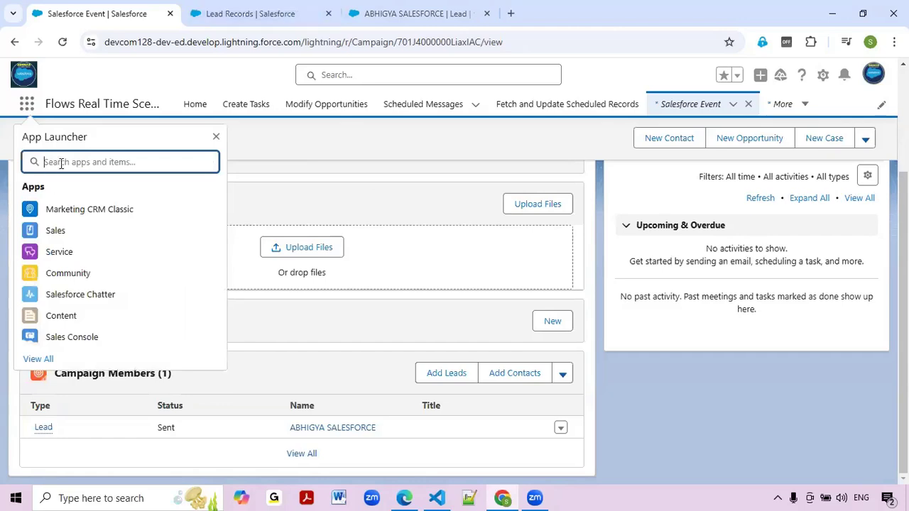
text(create N)
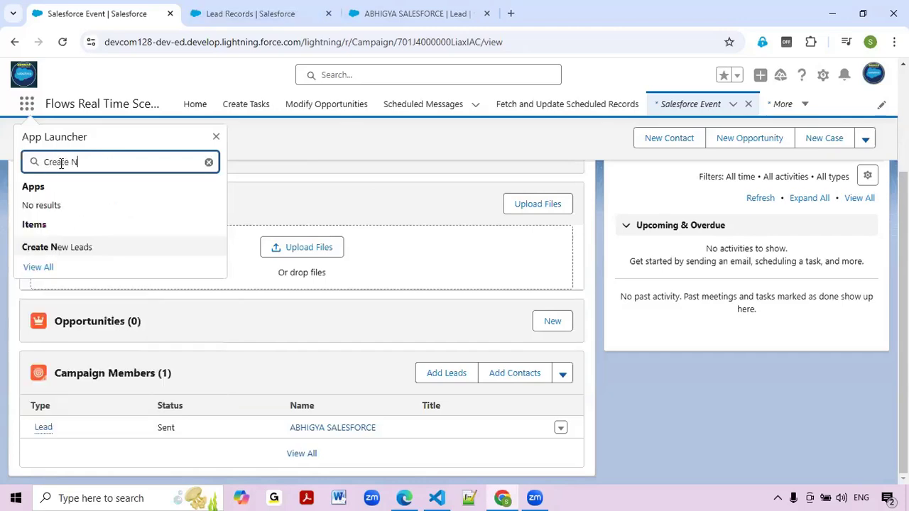
text(ew)
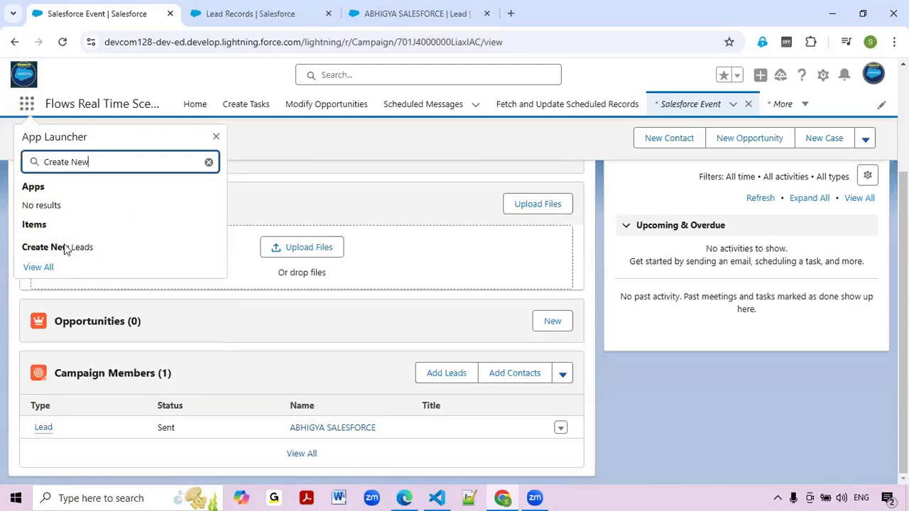
click(67, 248)
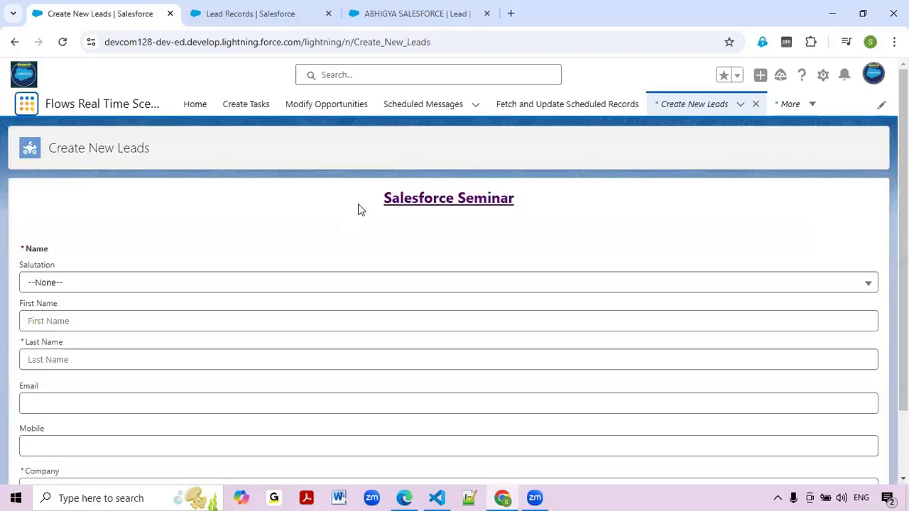
Highlight the Salesforce Seminar heading, then search the App Launcher for 'campa'.
drag(362, 200, 579, 205)
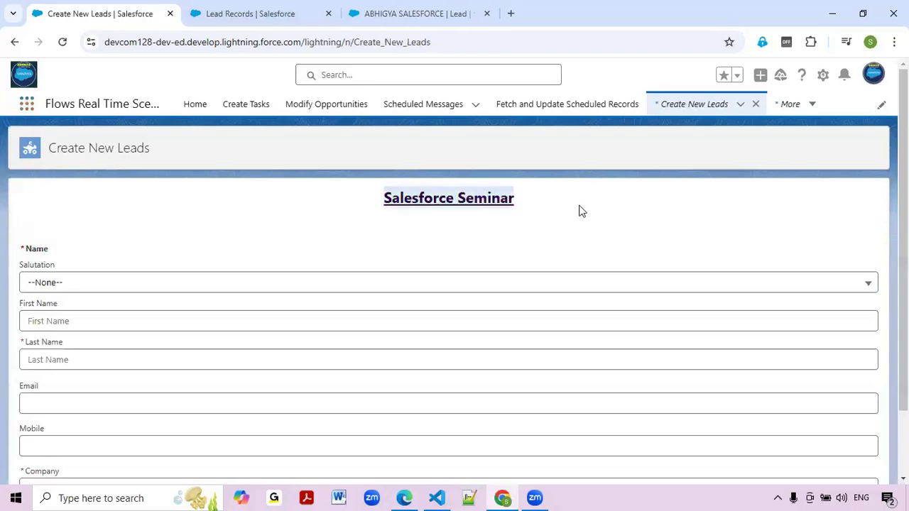
click(460, 251)
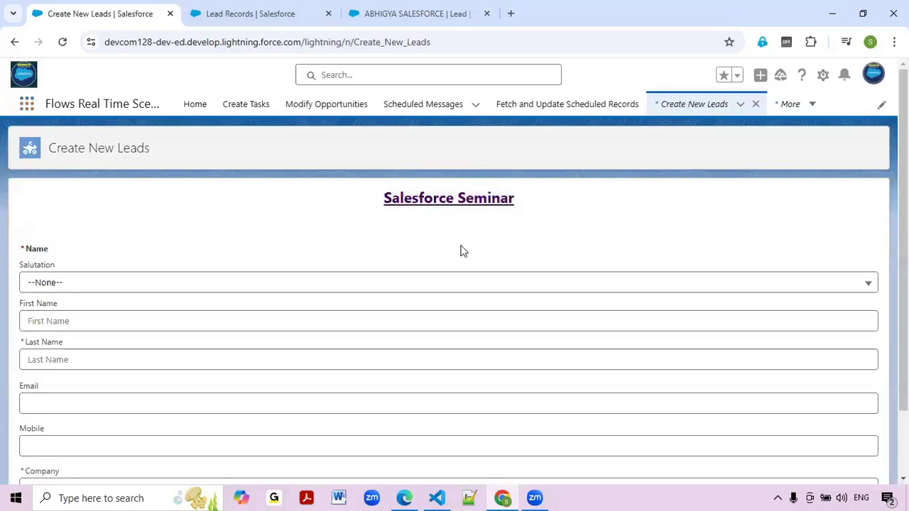
click(25, 106)
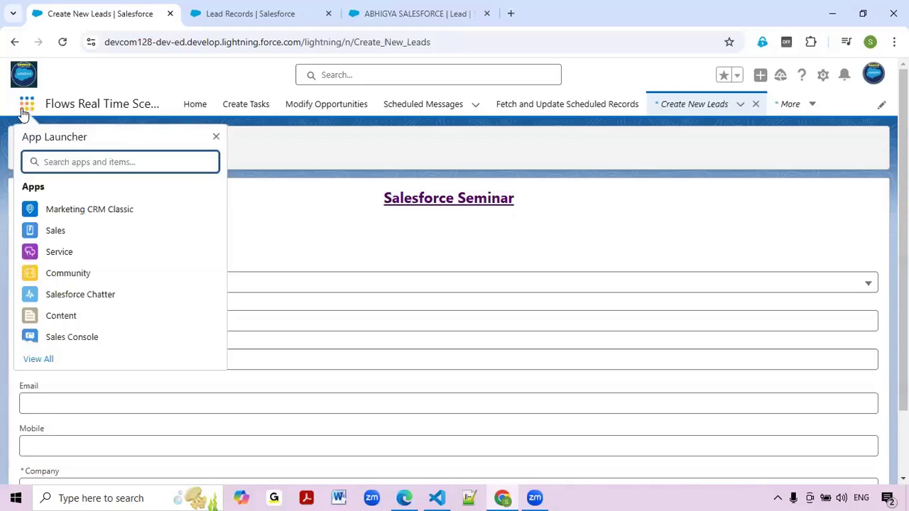
text(c)
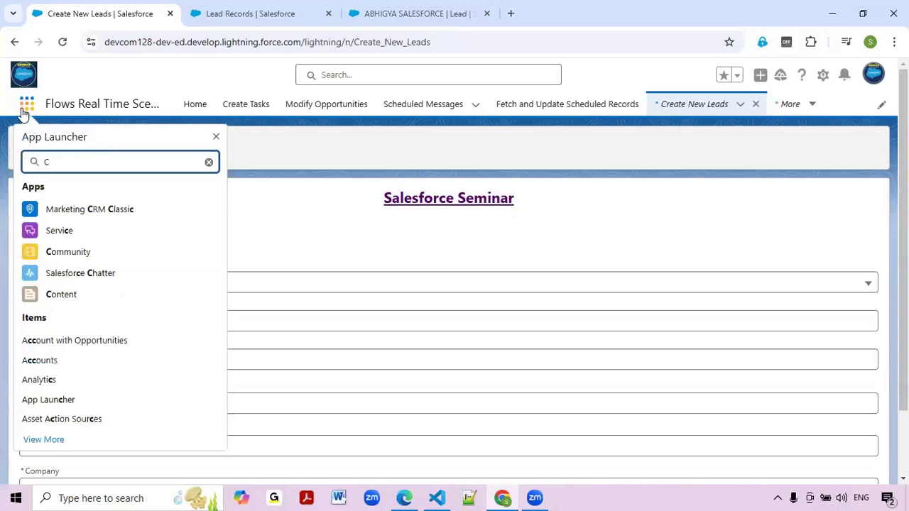
text(ampa)
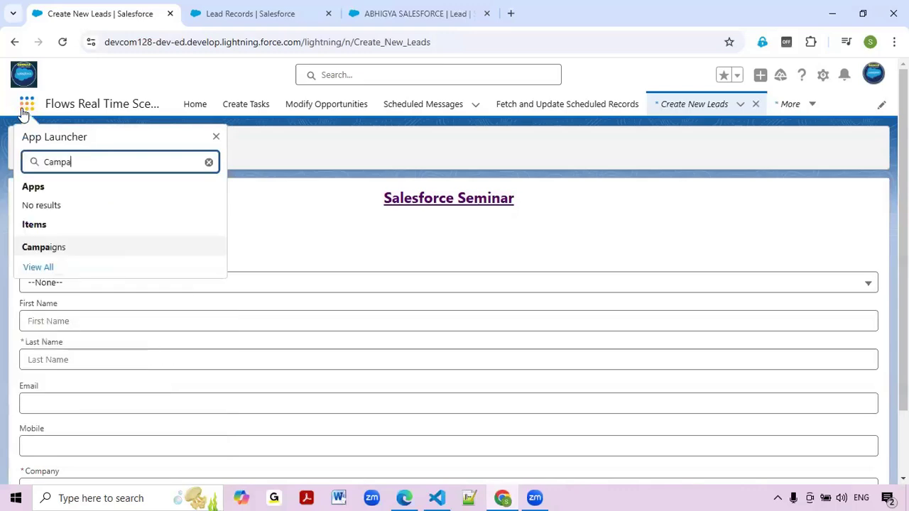
Open Campaigns in a new tab and view Salesforce Seminar's campaign members.
middle_click(59, 253)
click(605, 5)
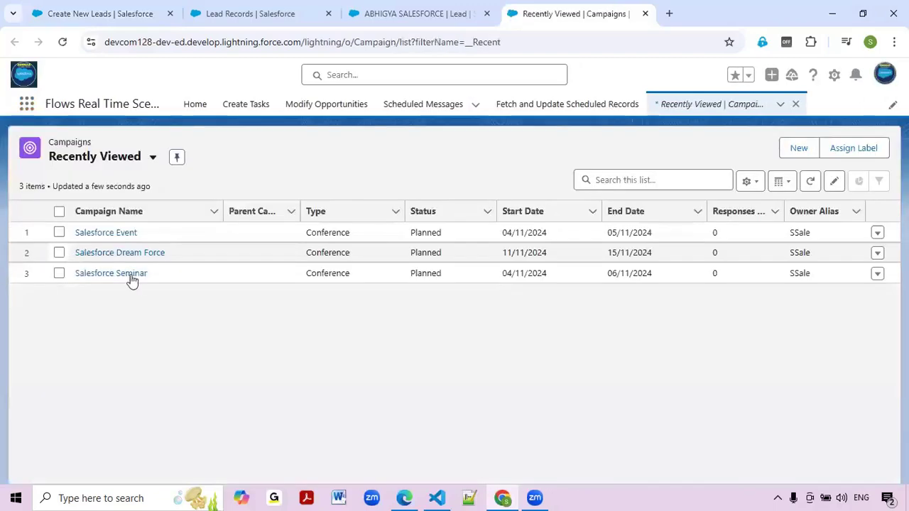
click(125, 277)
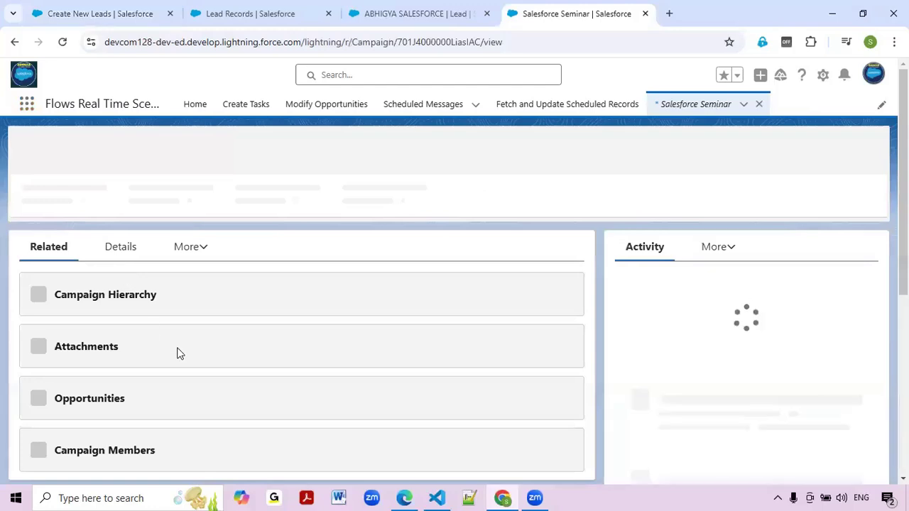
scroll(190, 358, down, 2)
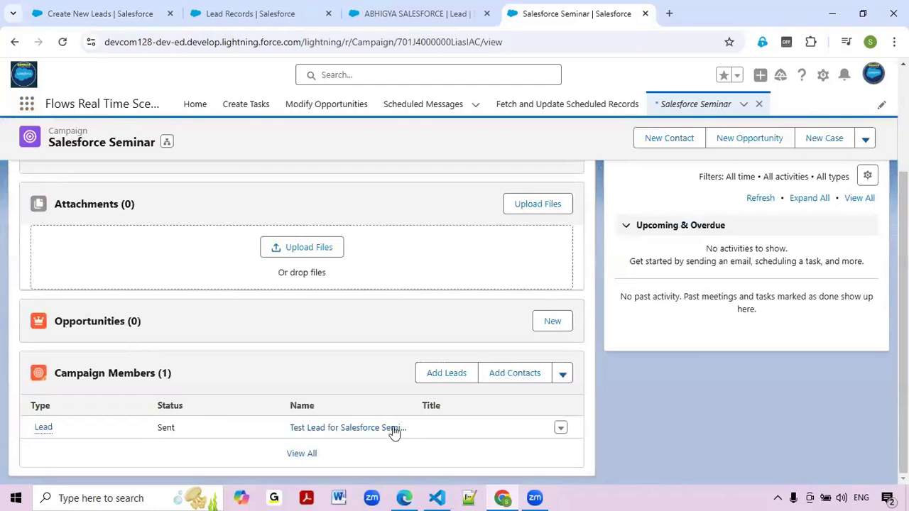
Cycle through the open tabs and come back to the Create New Leads form.
click(247, 6)
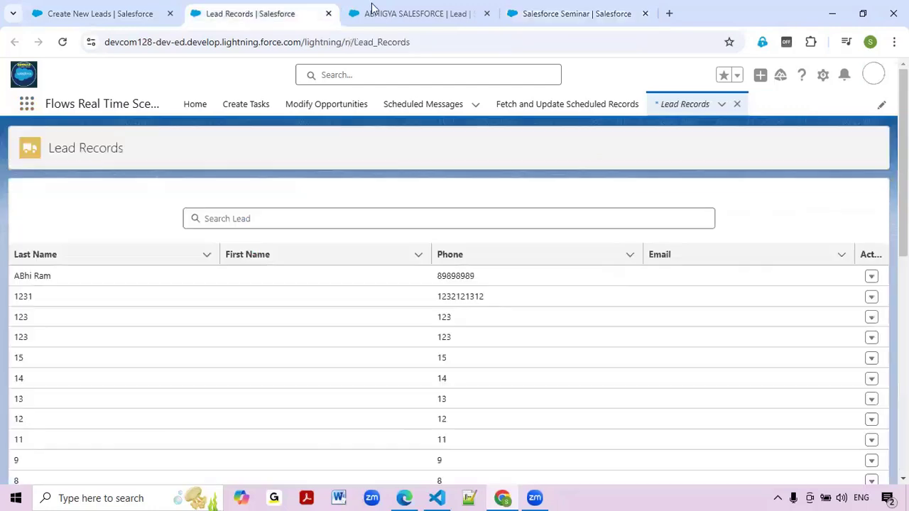
click(372, 9)
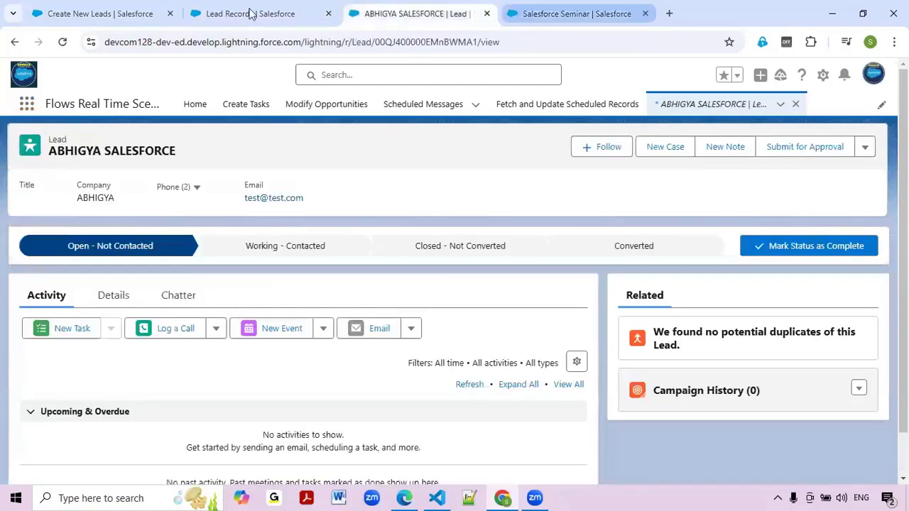
click(130, 6)
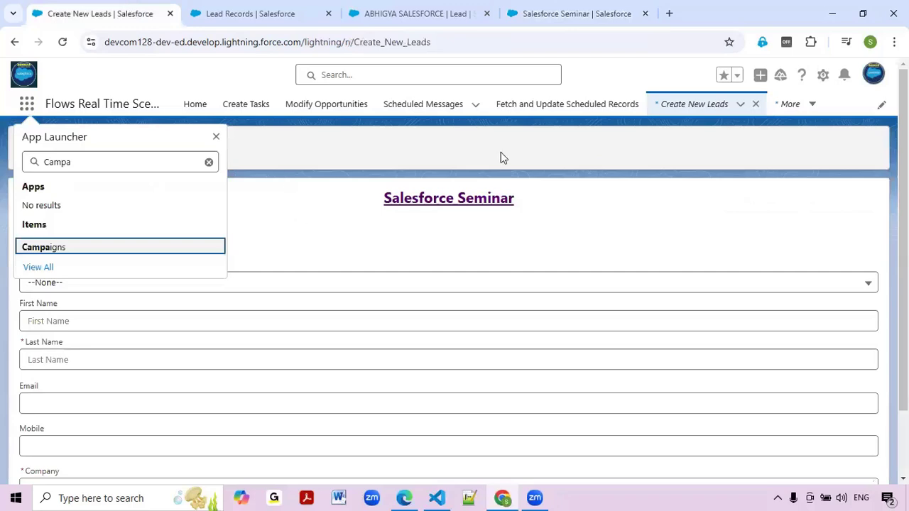
click(591, 21)
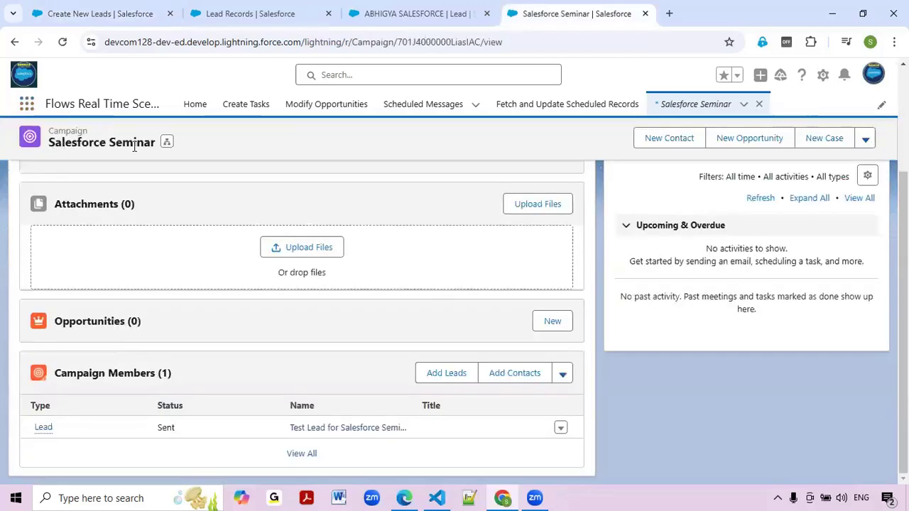
click(141, 14)
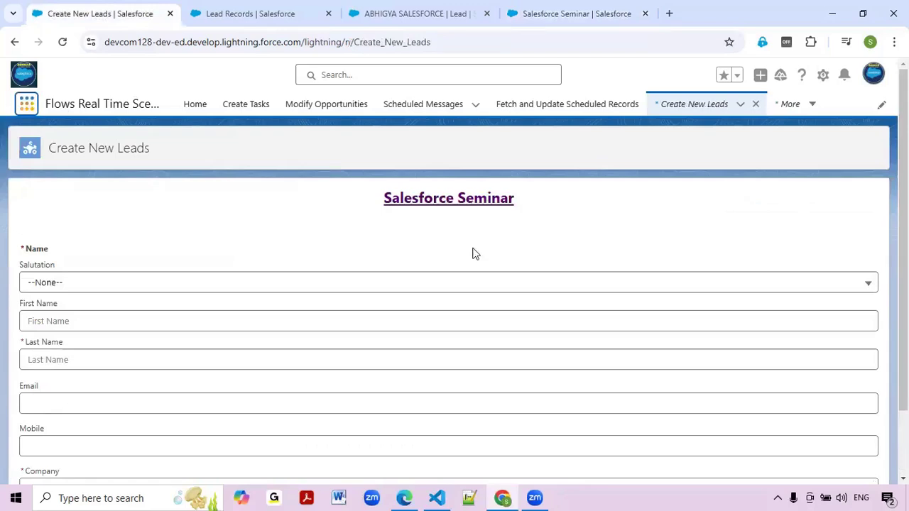
Enter first name 'Test' and last name 'Lead Salesforce Seminor-2' in the lead form.
scroll(57, 247, down, 1)
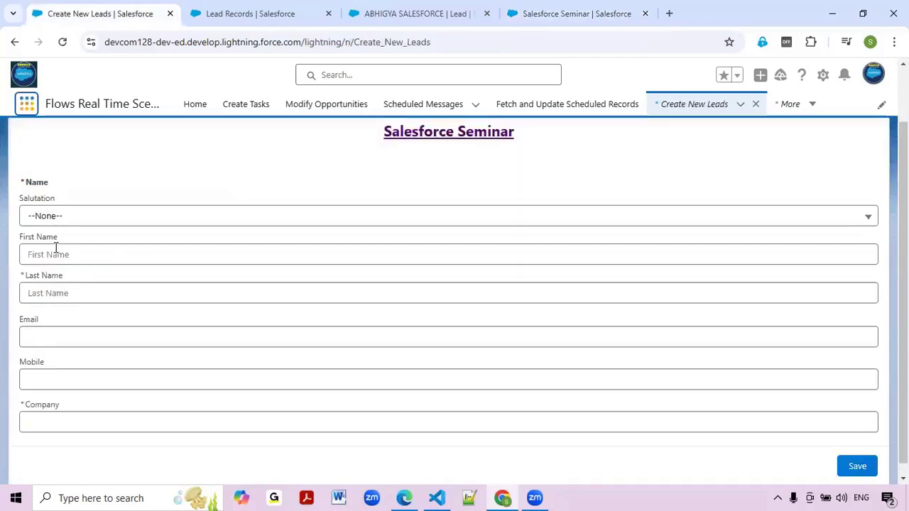
click(56, 247)
text(Test)
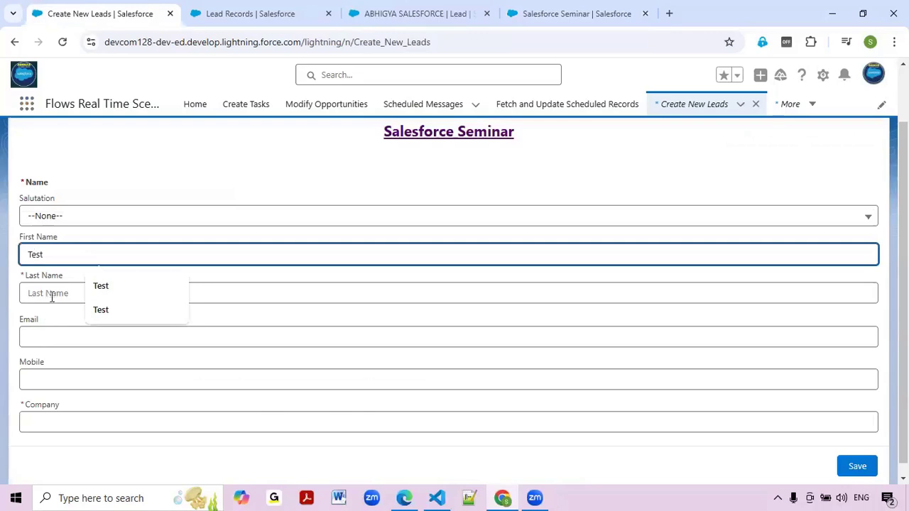
click(53, 297)
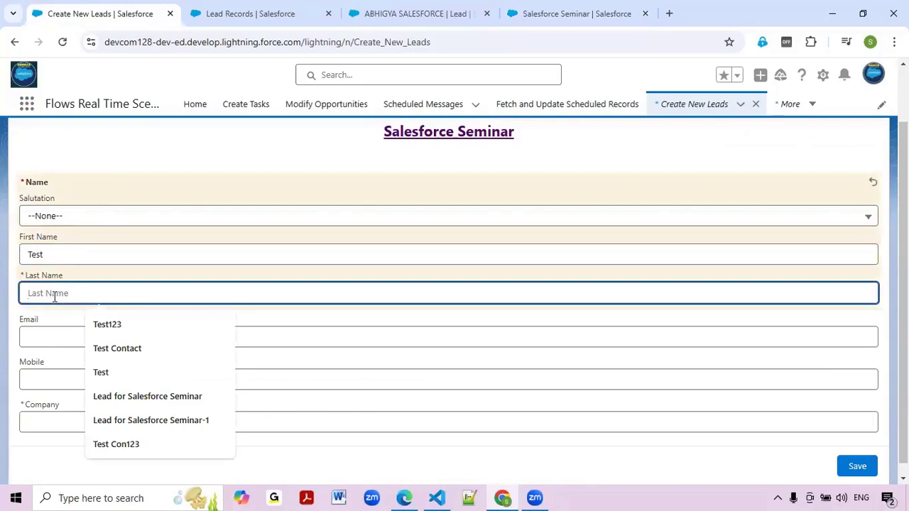
text(Lead)
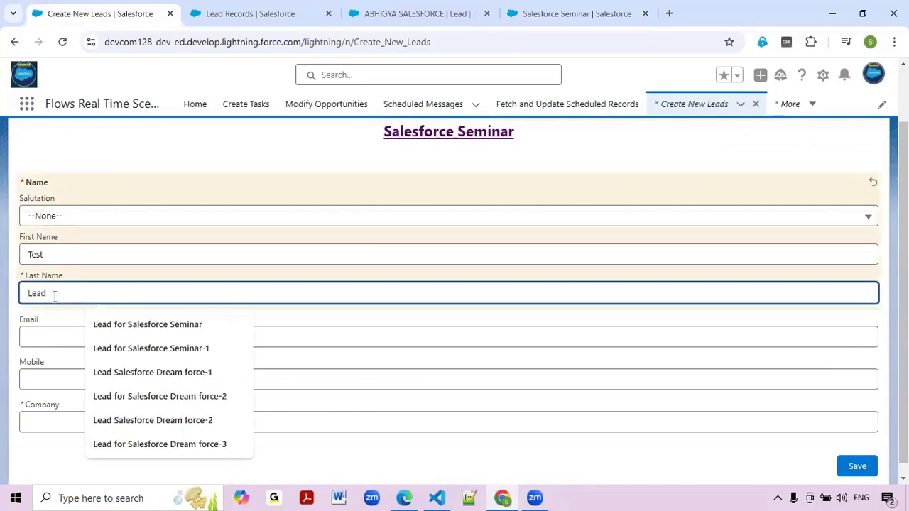
text( Salesforc)
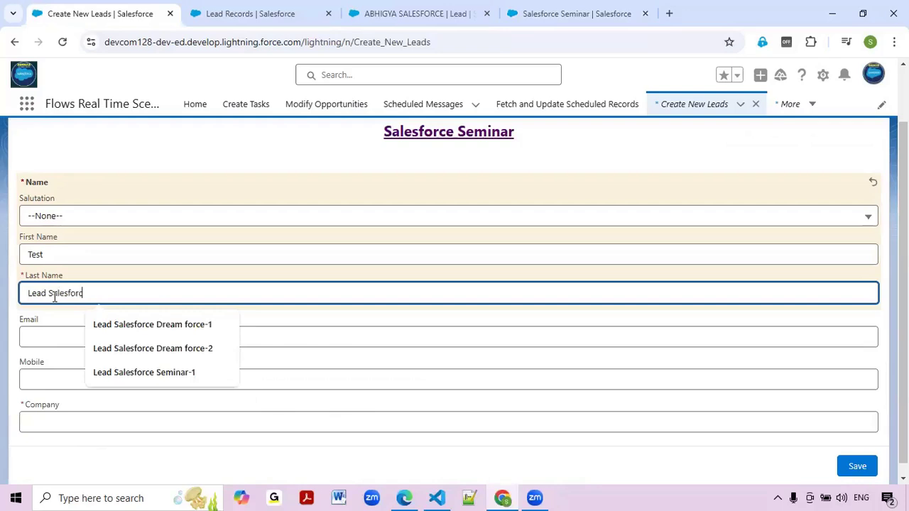
text(e SE)
key(BackSpace)
key(BackSpace)
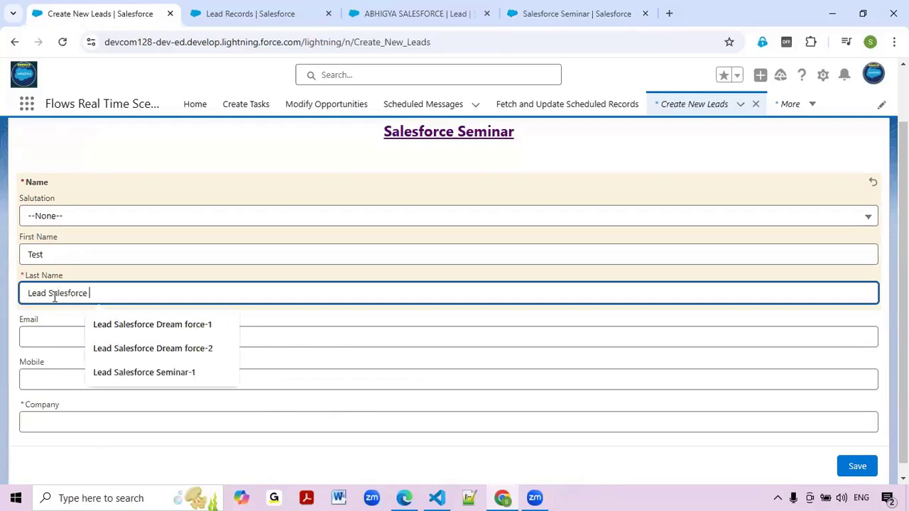
text(Semin)
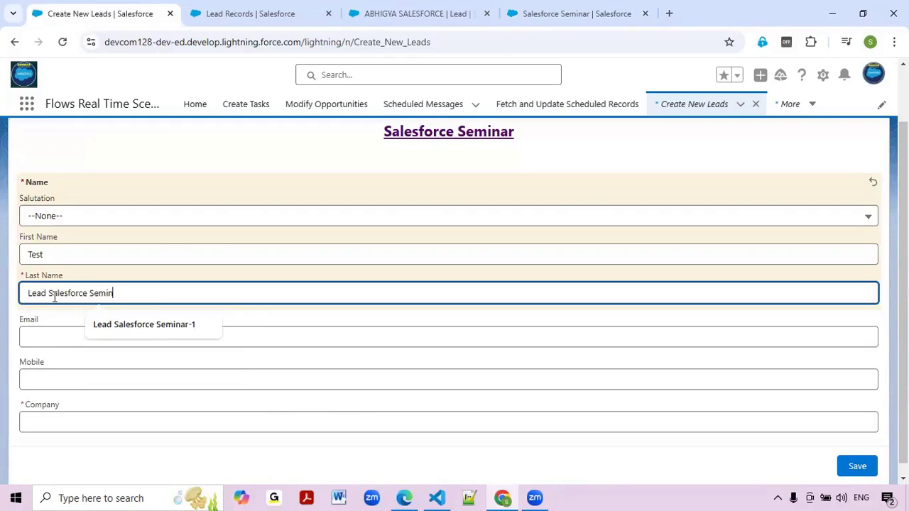
text(or-2)
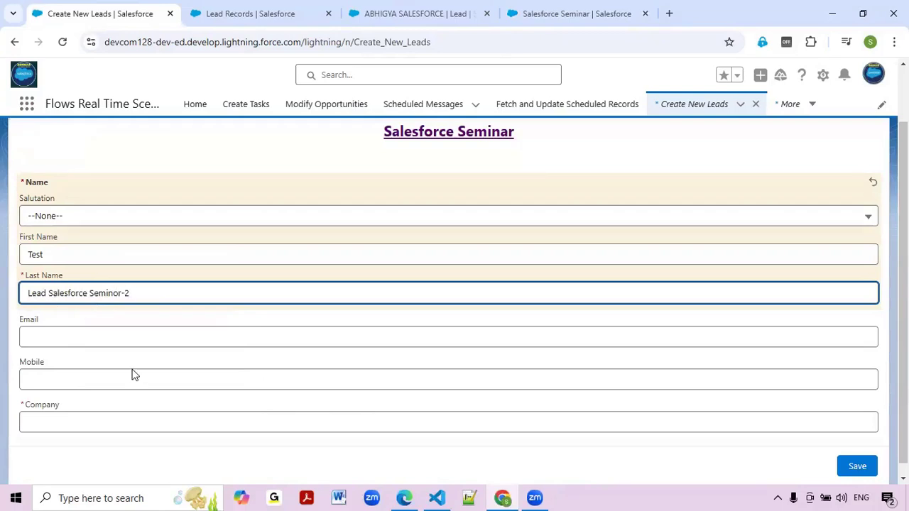
Fill in the test e-mail, mobile number and company, check the campaign tab, and submit.
key(Tab)
text(test@test.com)
key(Tab)
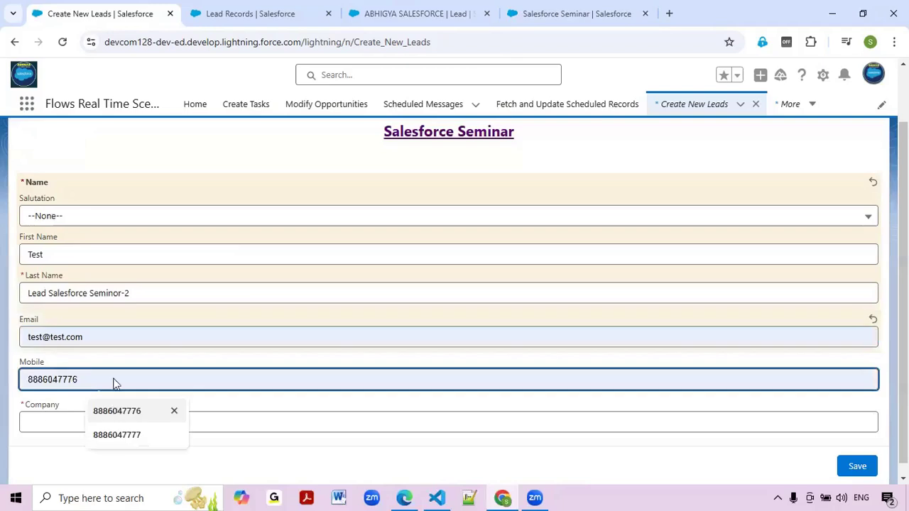
key(Tab)
click(116, 392)
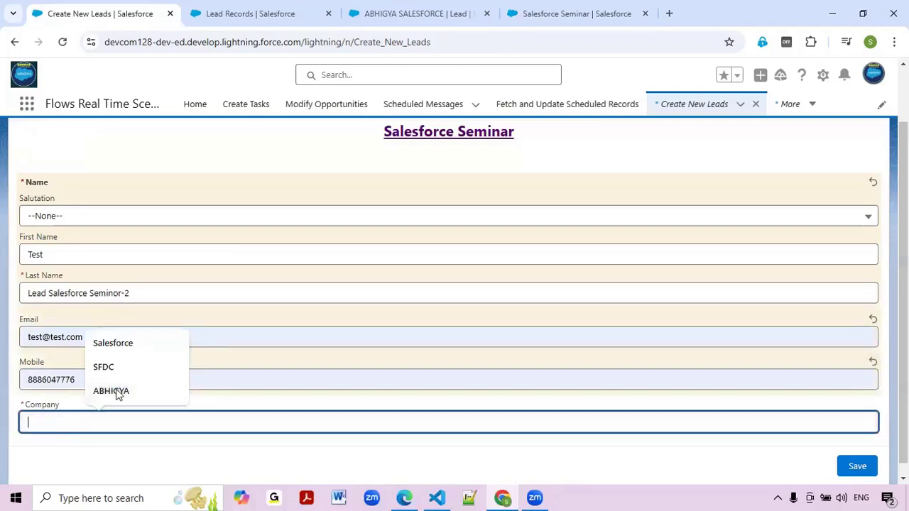
click(85, 449)
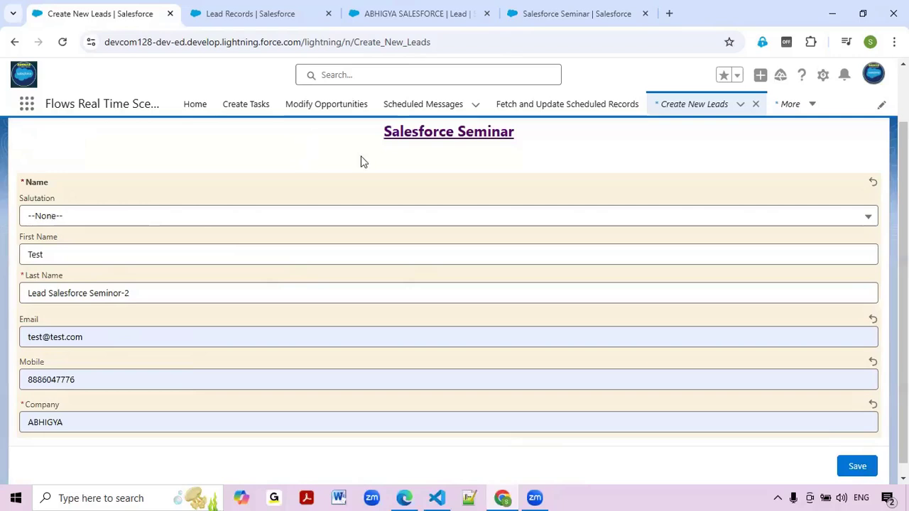
click(584, 10)
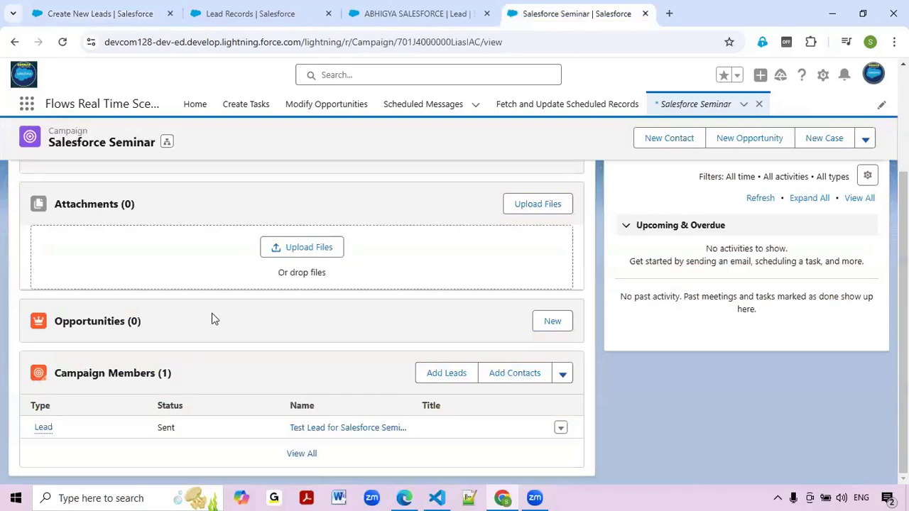
click(109, 3)
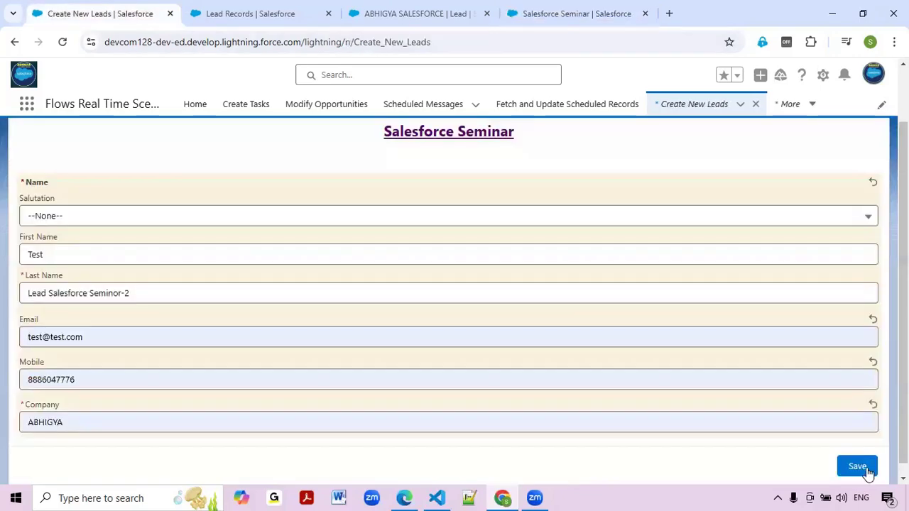
click(867, 472)
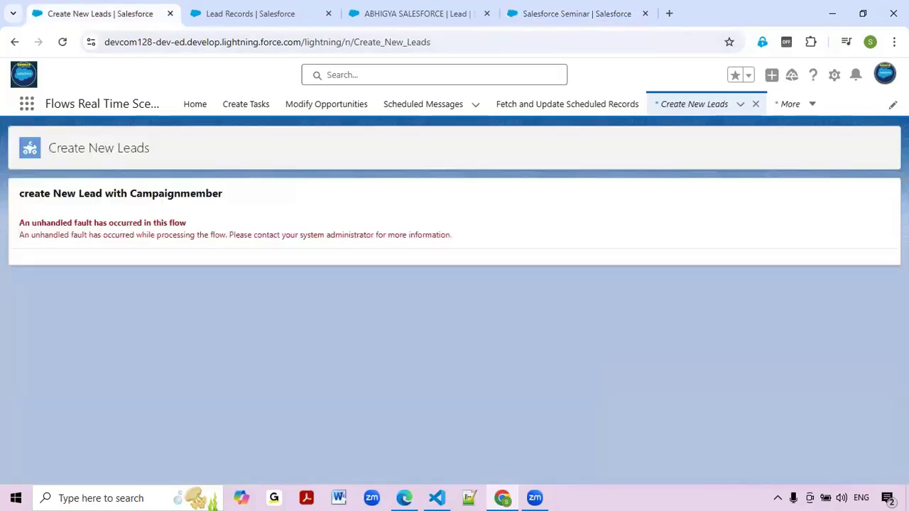
Reload the faulted flow and enter first name 'Test' and last name 'Lead-123'.
click(63, 44)
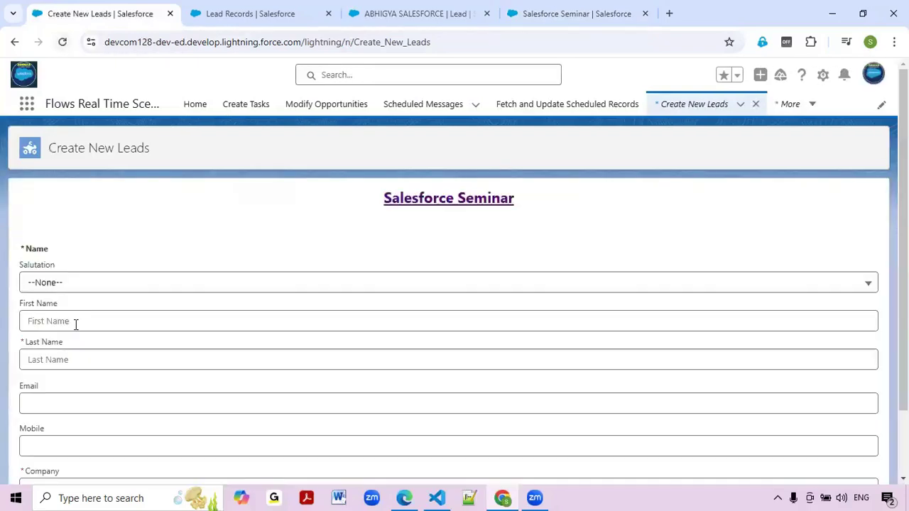
click(75, 321)
click(96, 361)
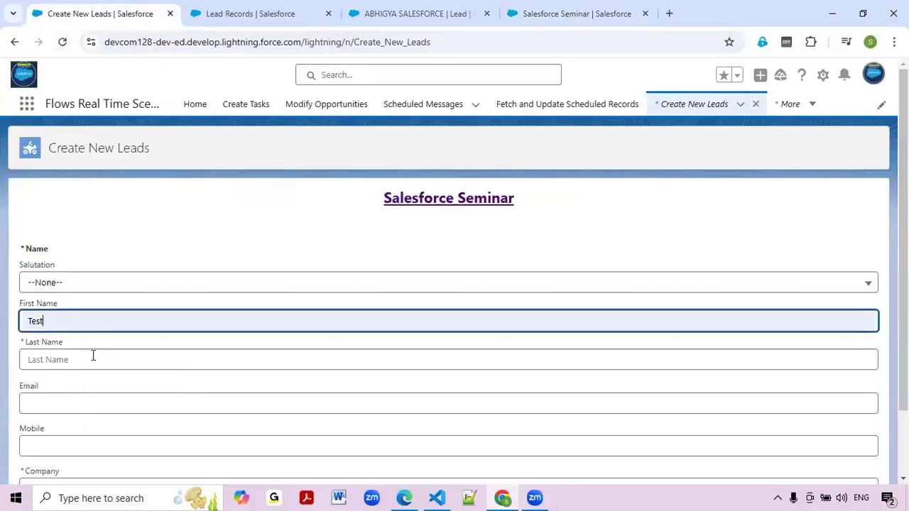
click(93, 356)
text(Lead)
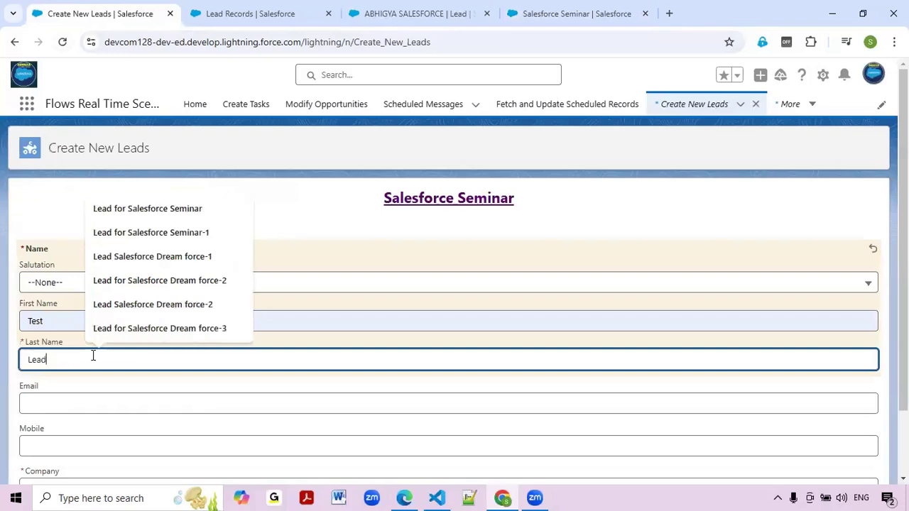
text(-123)
scroll(74, 326, down, 1)
Fill in an edited test e-mail, the mobile number and the company, then save the lead.
click(78, 337)
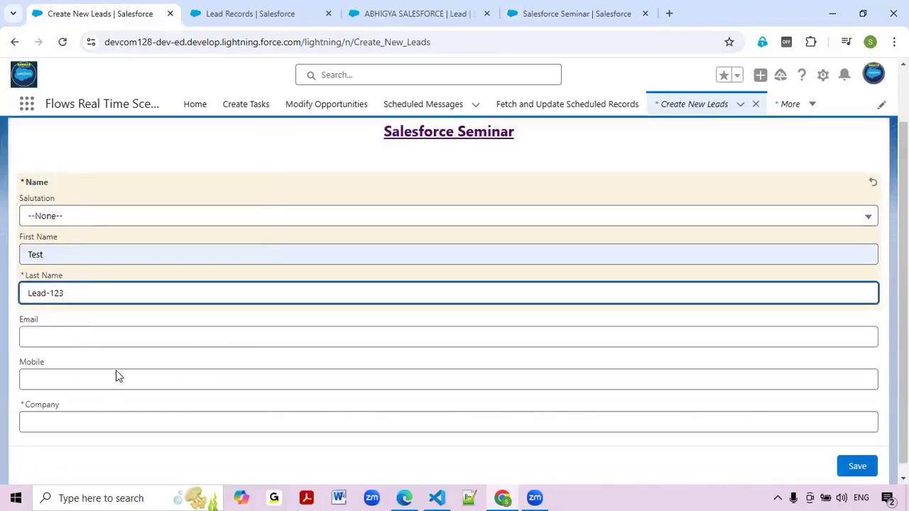
click(114, 369)
click(65, 338)
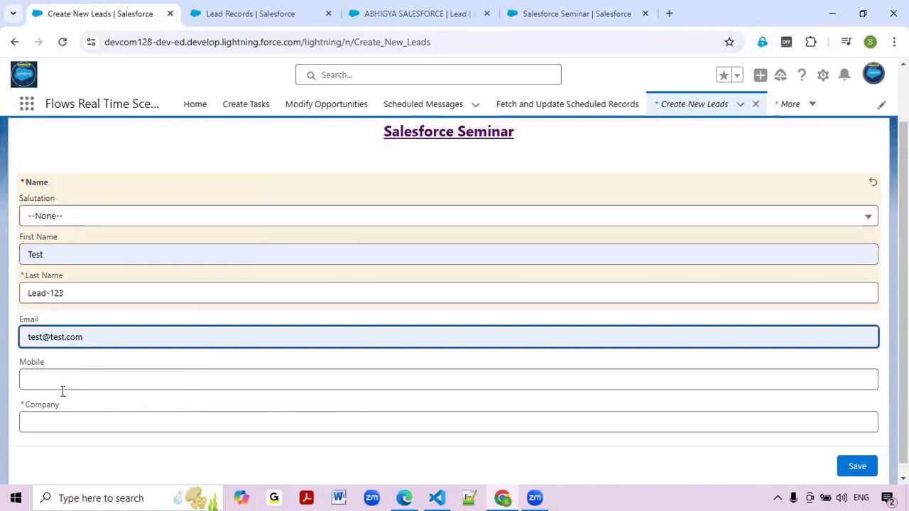
key(Tab)
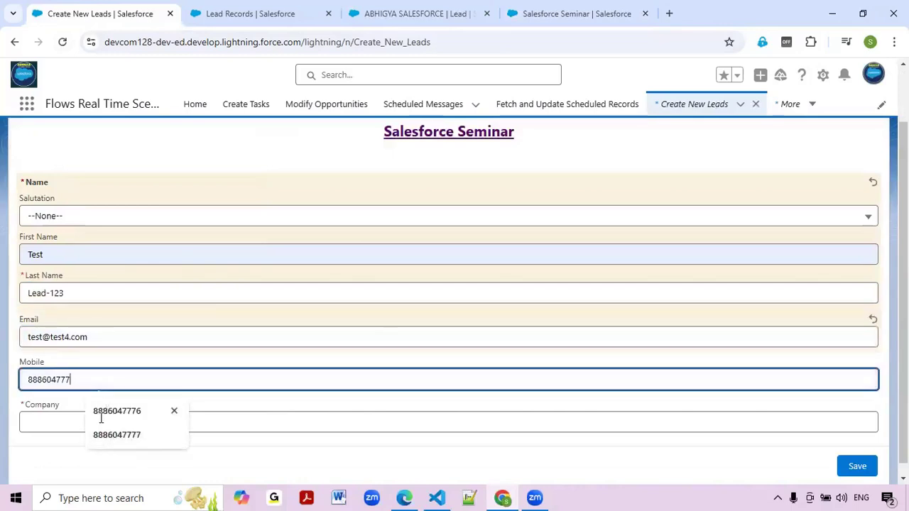
click(101, 416)
click(97, 402)
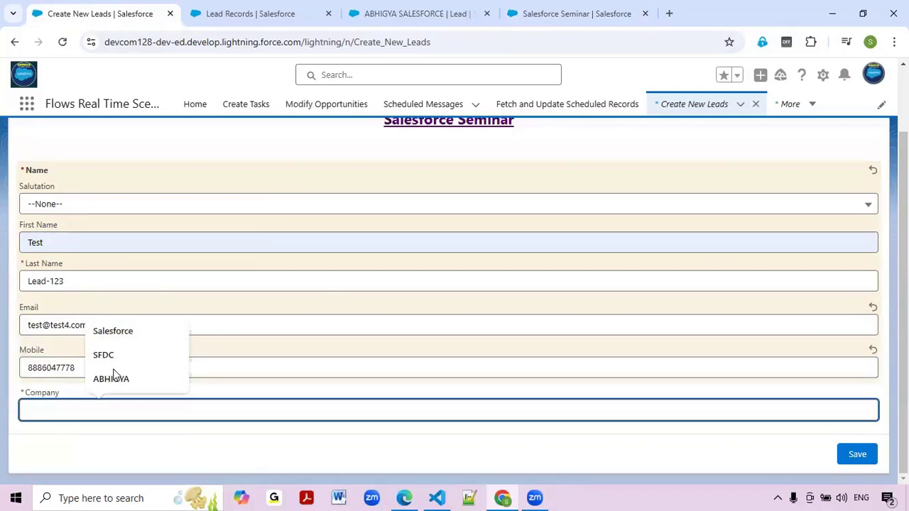
click(114, 378)
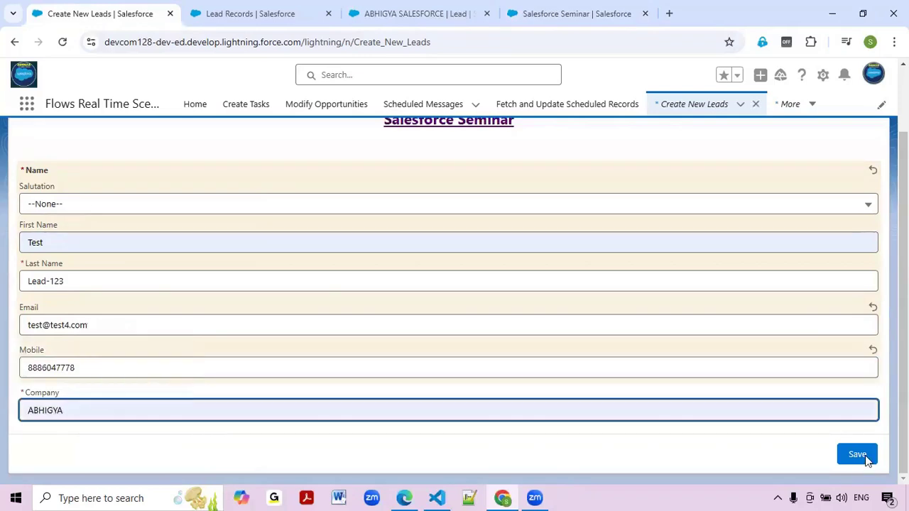
click(864, 455)
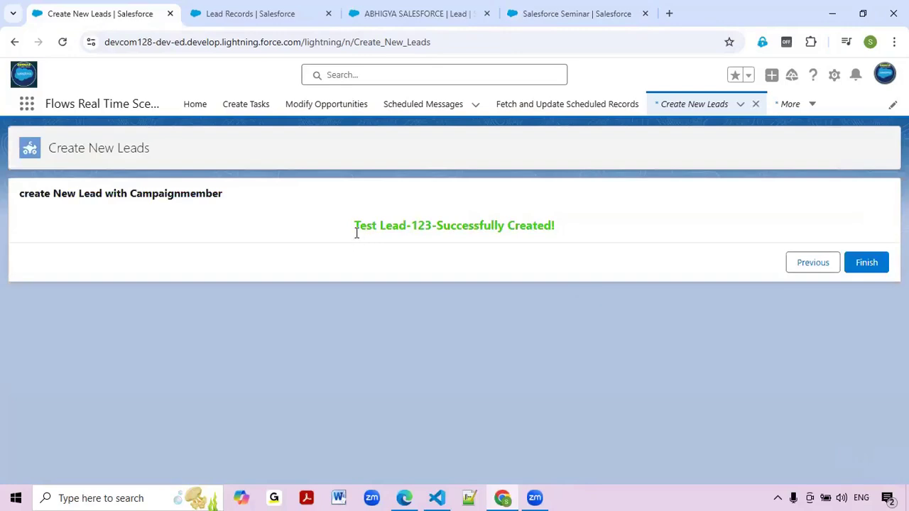
Review the flow's success message, then finish the flow to return to a blank form.
drag(358, 227, 619, 235)
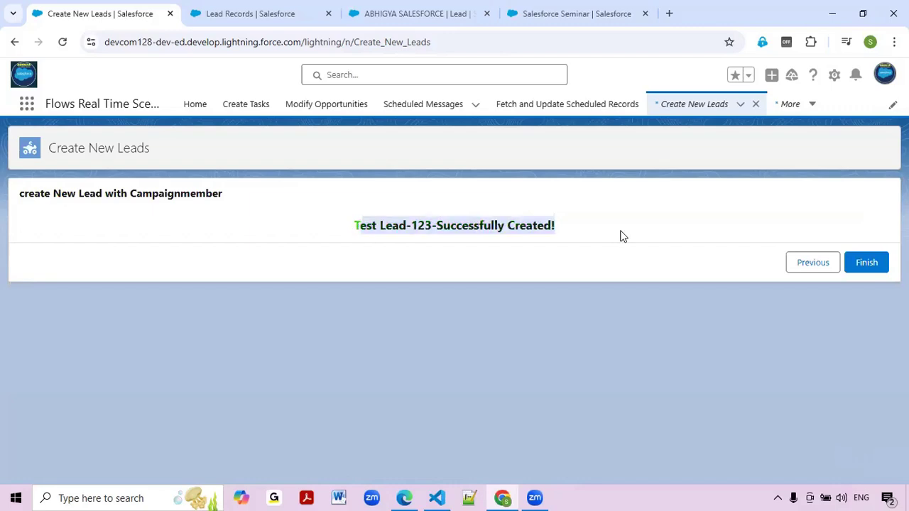
click(795, 347)
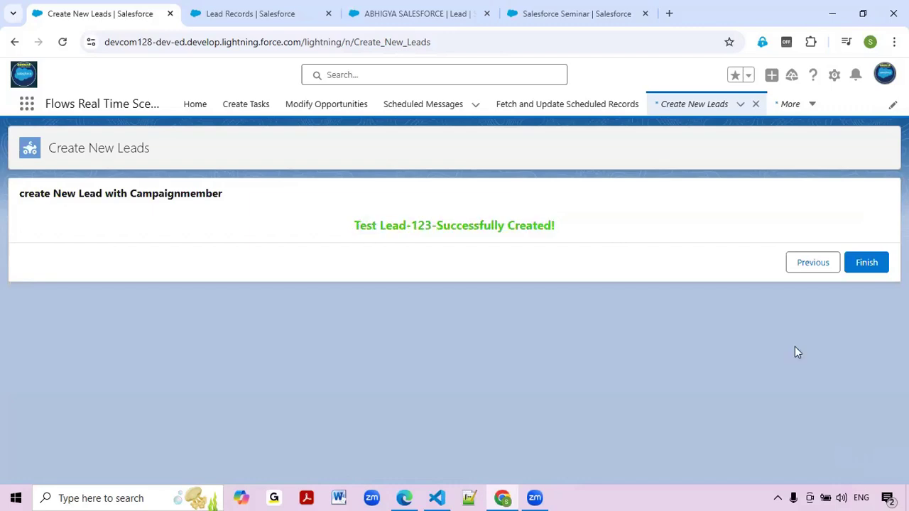
click(866, 264)
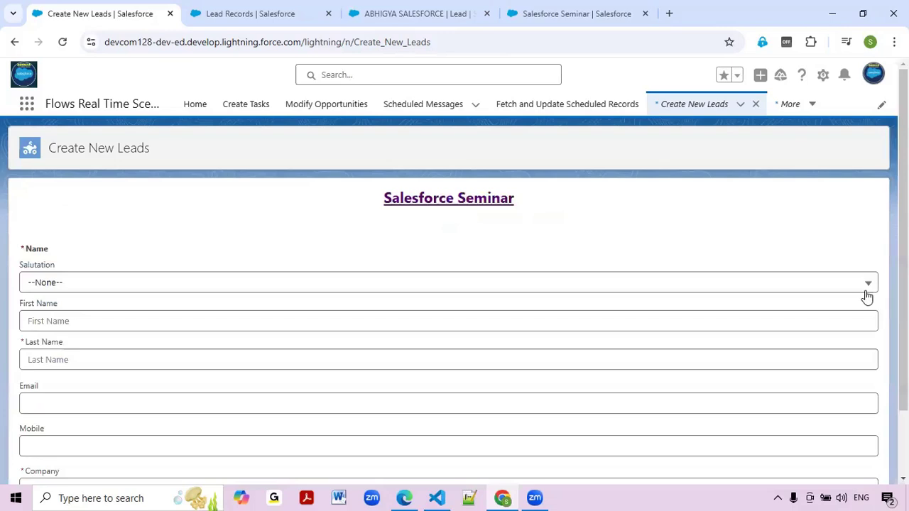
Refresh the Salesforce Seminar campaign to review its members, then cancel Add Leads without adding any.
click(577, 14)
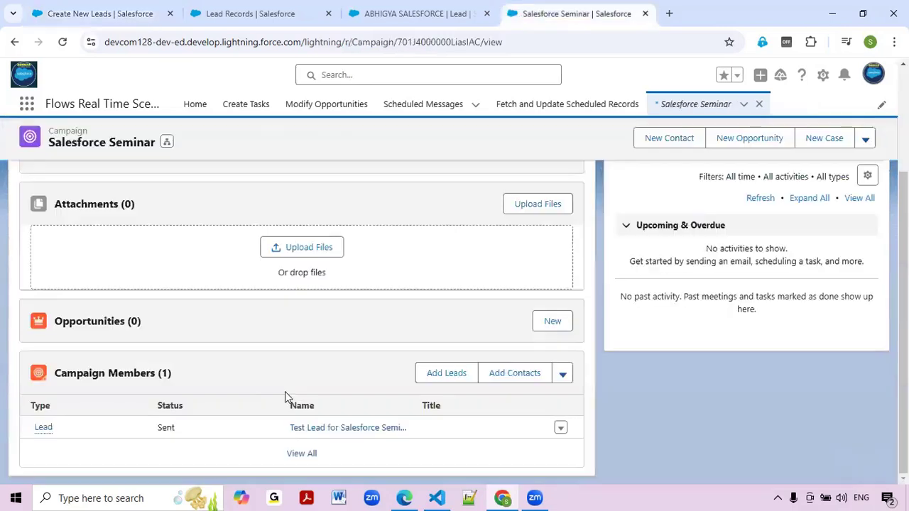
click(62, 42)
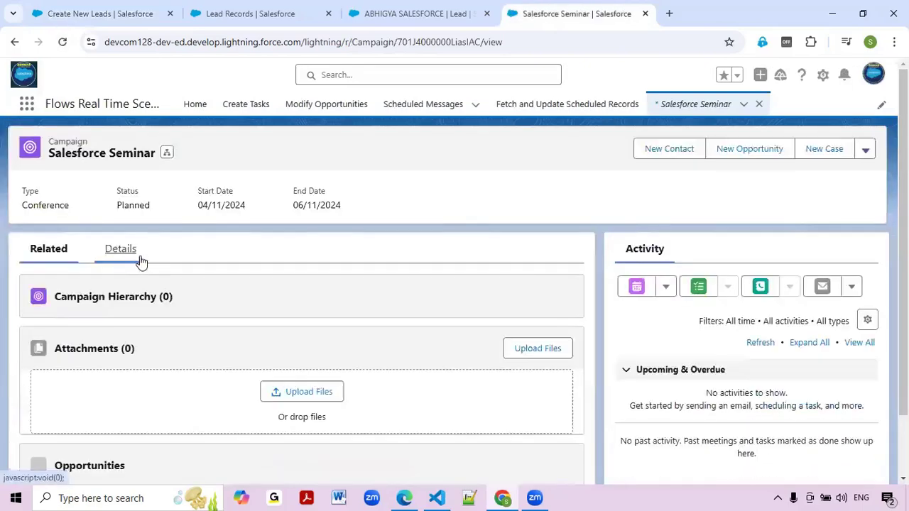
click(140, 260)
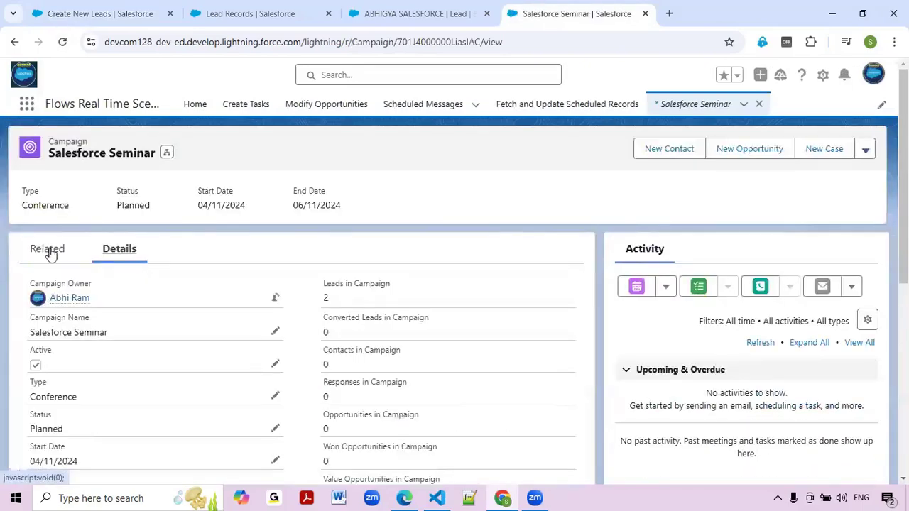
scroll(227, 301, down, 1)
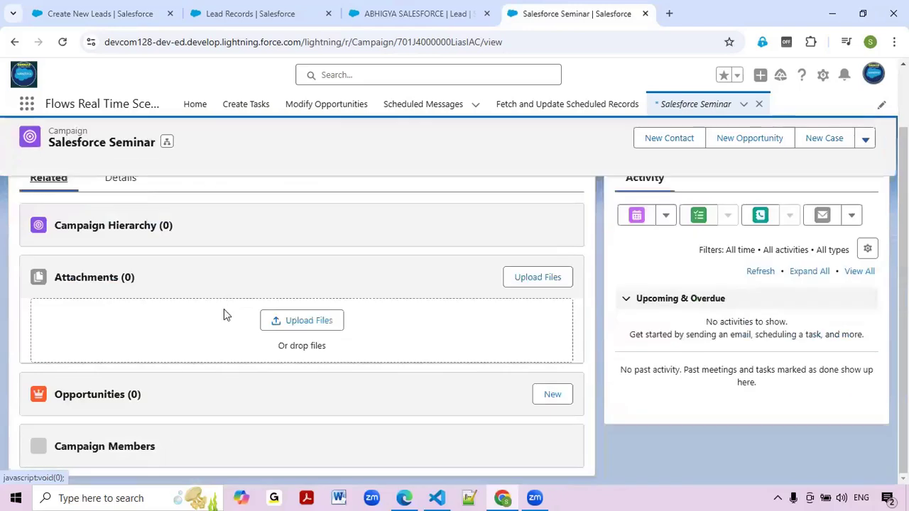
scroll(295, 406, down, 1)
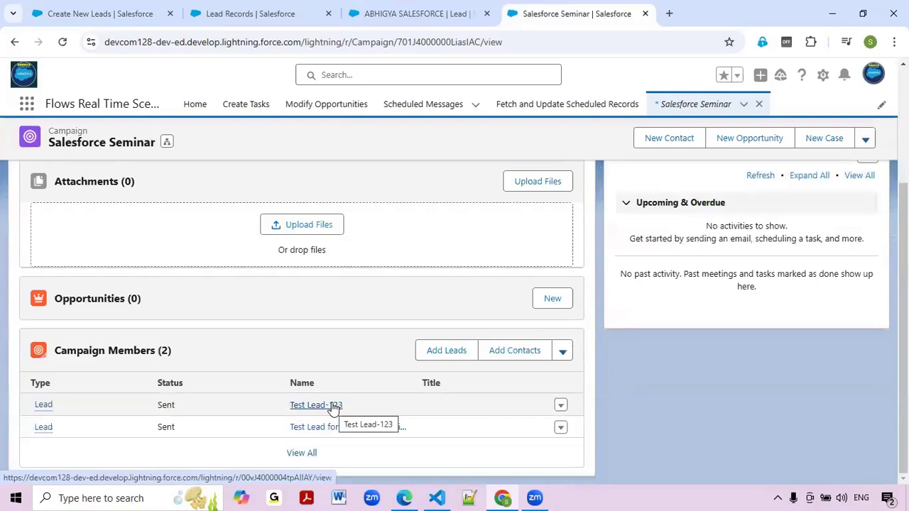
click(446, 351)
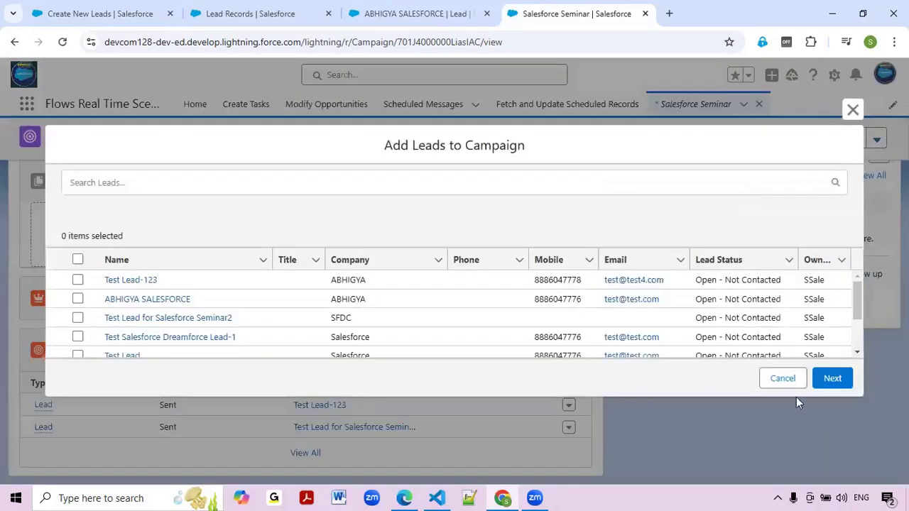
click(788, 380)
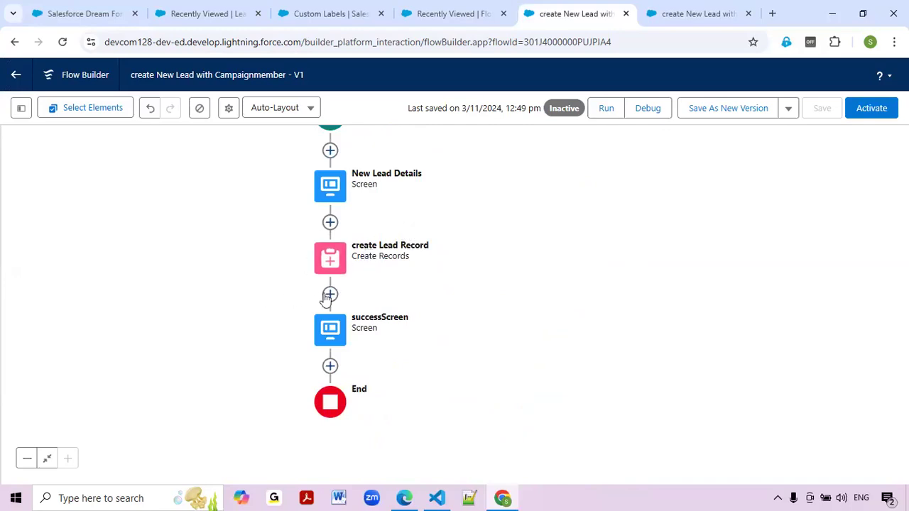
Confirm Salesforce Dream Force shows Campaign Members (0), then launch AutoDraw in a new browser tab.
click(100, 13)
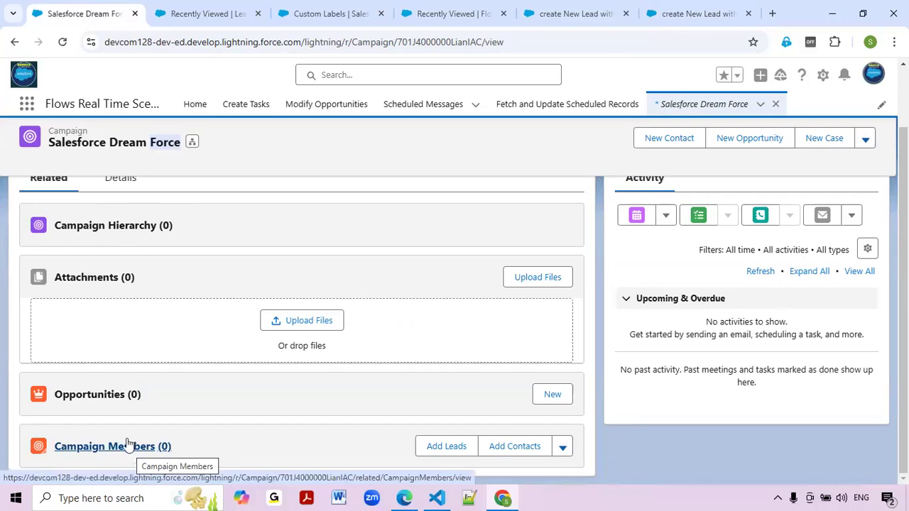
double_click(59, 133)
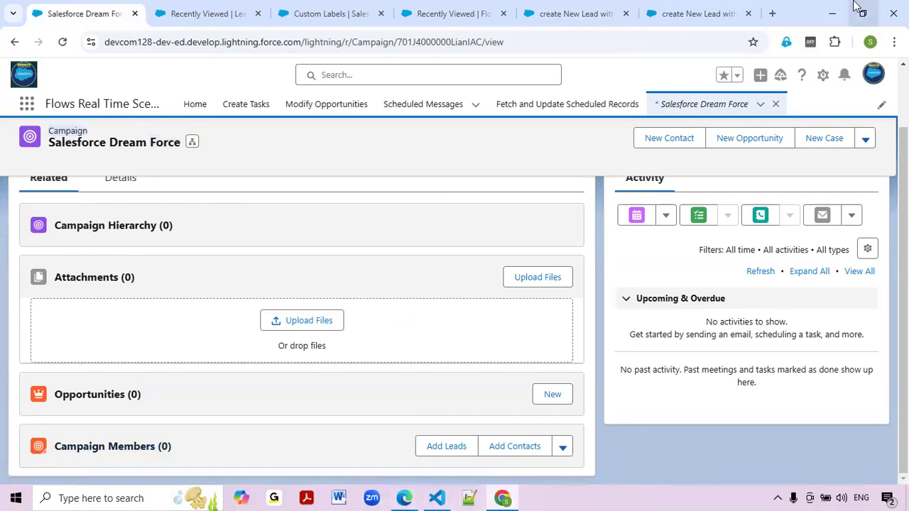
click(772, 12)
click(471, 68)
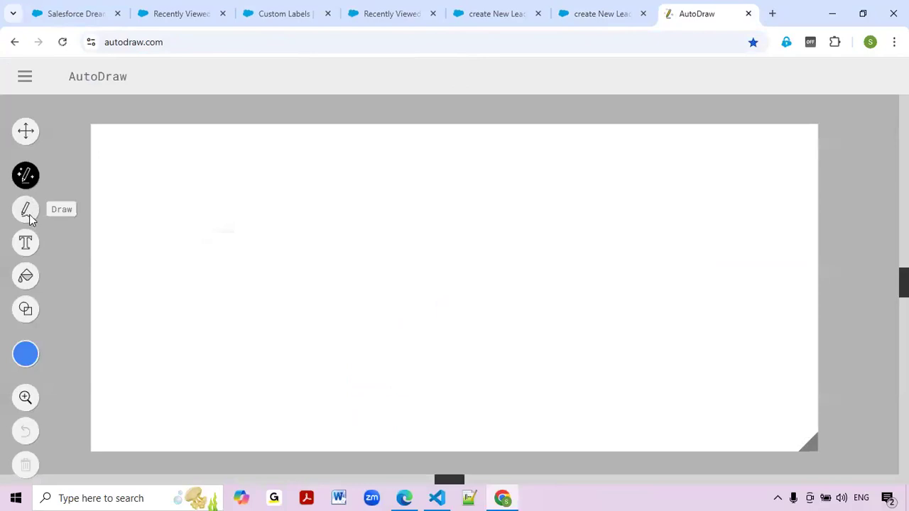
Sketch three boxes in AutoDraw: two along the top and one at the bottom.
mouse_move(170, 169)
mouse_down()
mouse_move(278, 228)
mouse_move(265, 169)
mouse_move(174, 163)
mouse_up()
key(v)
drag(395, 162, 570, 218)
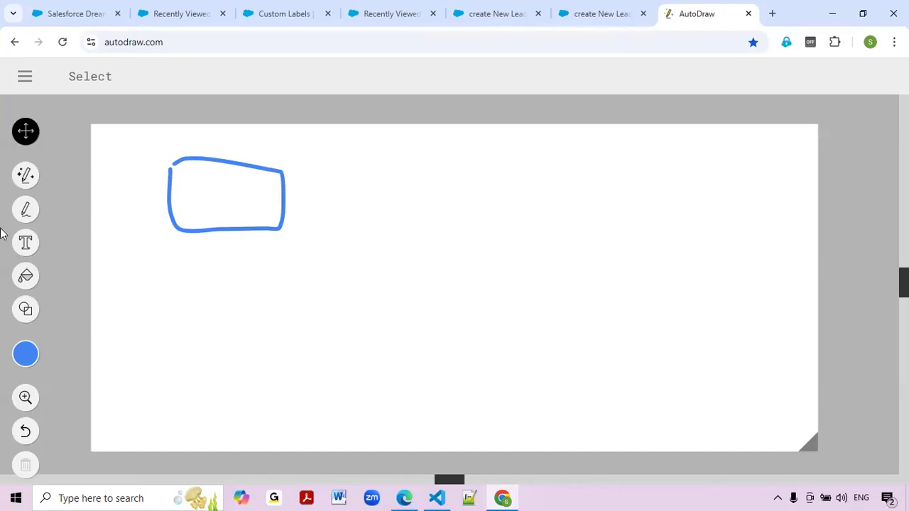
click(26, 210)
mouse_move(355, 165)
mouse_down()
mouse_move(560, 234)
mouse_move(414, 170)
mouse_move(345, 167)
mouse_up()
mouse_move(230, 384)
mouse_down()
mouse_move(243, 319)
mouse_move(550, 393)
mouse_move(228, 396)
mouse_move(239, 377)
mouse_up()
Letter the two top boxes L and L, and the bottom box C.M.
drag(212, 181, 219, 209)
mouse_move(426, 191)
mouse_down()
mouse_move(424, 228)
mouse_move(472, 215)
mouse_up()
mouse_move(355, 343)
mouse_down()
mouse_move(348, 372)
mouse_move(428, 357)
mouse_move(469, 359)
mouse_move(470, 367)
mouse_up()
click(404, 367)
key(v)
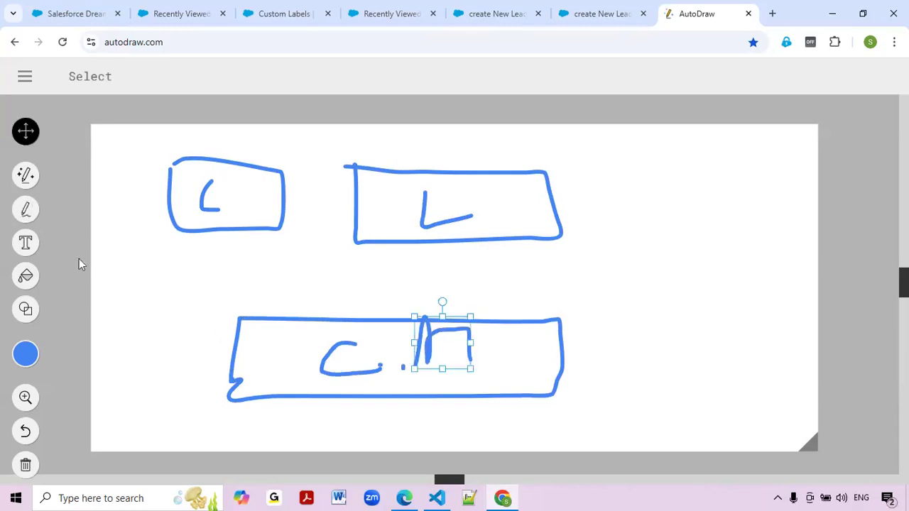
Draw lines from both top boxes to the bottom box, then return to the Dream Force campaign.
click(26, 209)
drag(245, 232, 357, 325)
key(v)
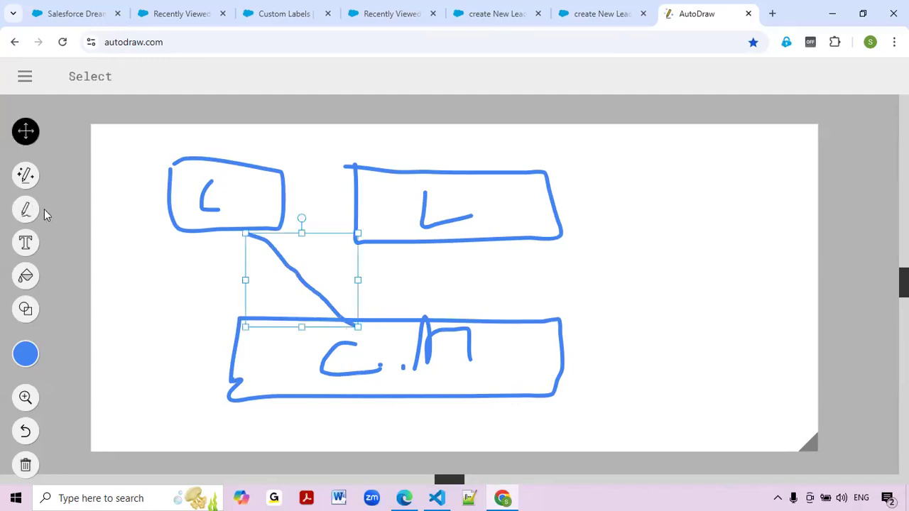
click(32, 212)
drag(446, 244, 361, 321)
key(v)
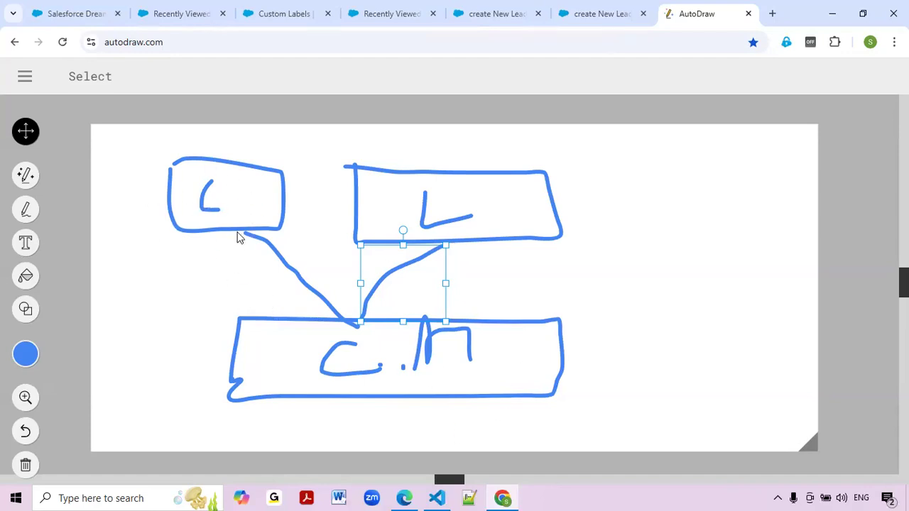
click(92, 17)
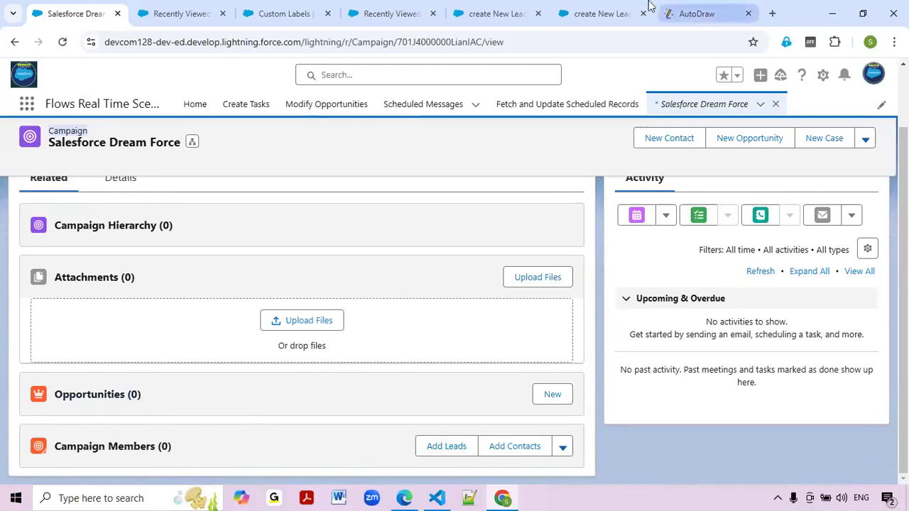
After checking the acceptance criteria and sketch, search 'get' among elements to add after create Lead Record.
click(602, 13)
click(494, 12)
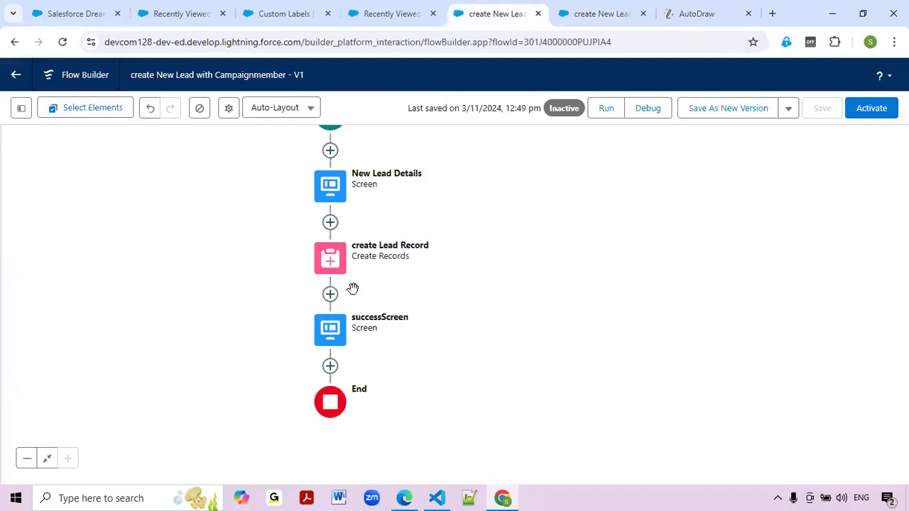
click(330, 294)
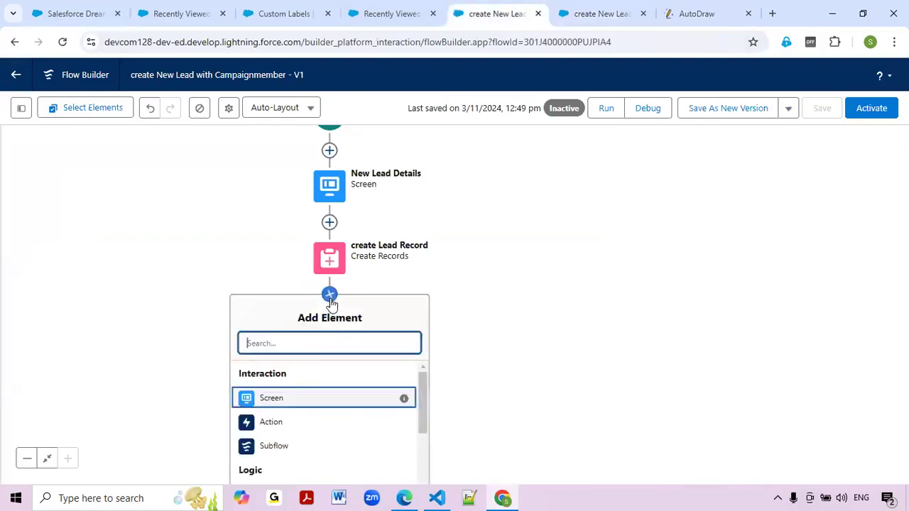
key(alt+Tab)
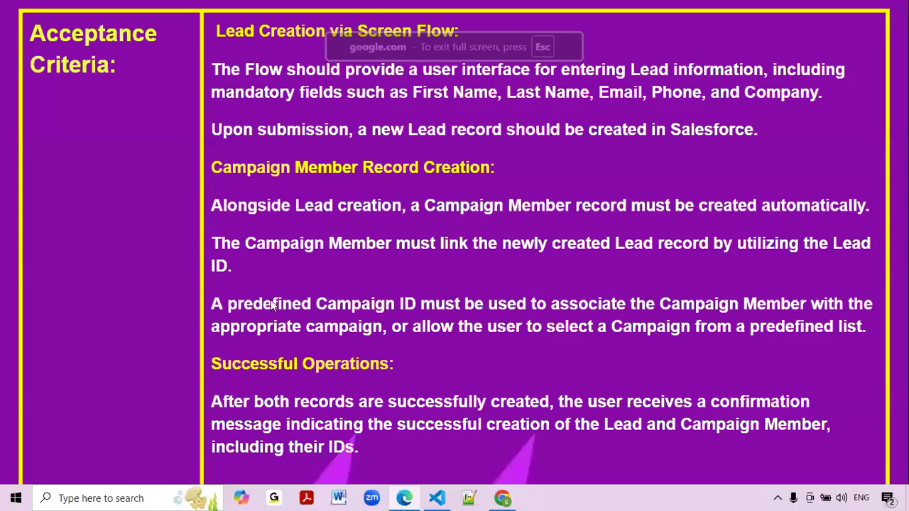
key(alt+Tab)
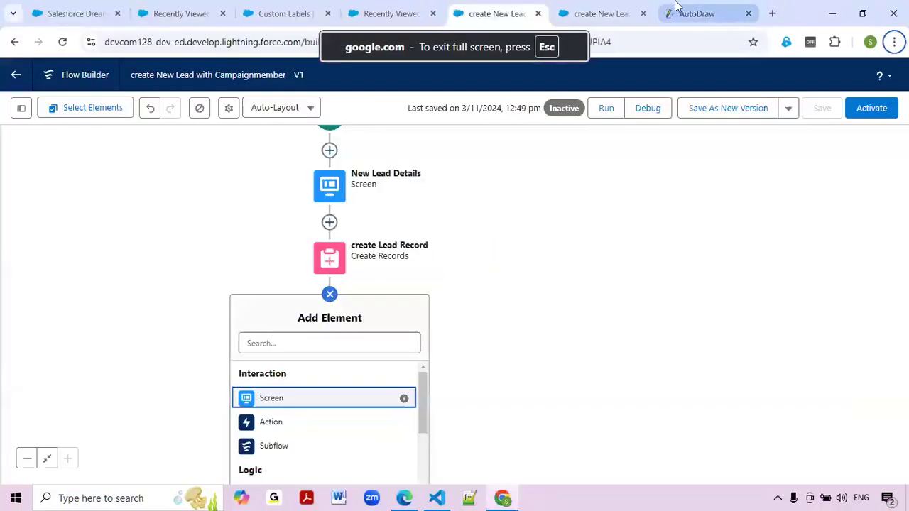
click(696, 13)
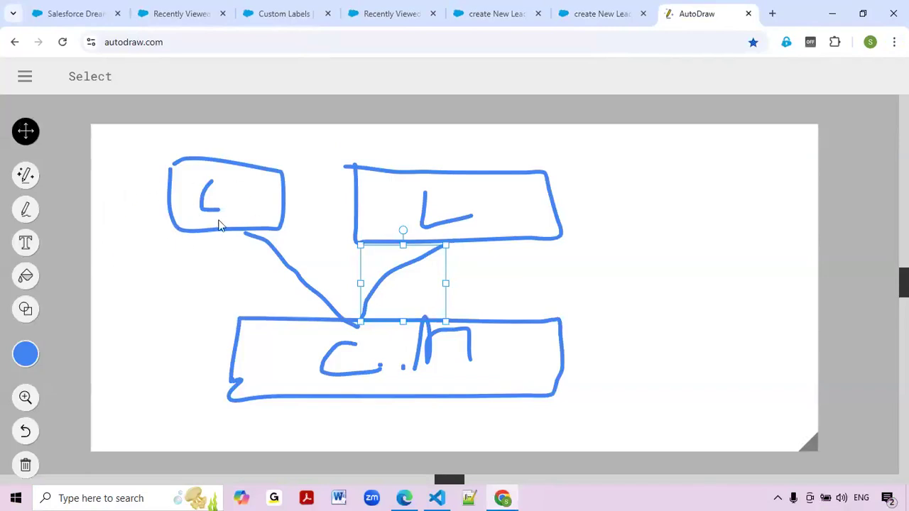
click(505, 497)
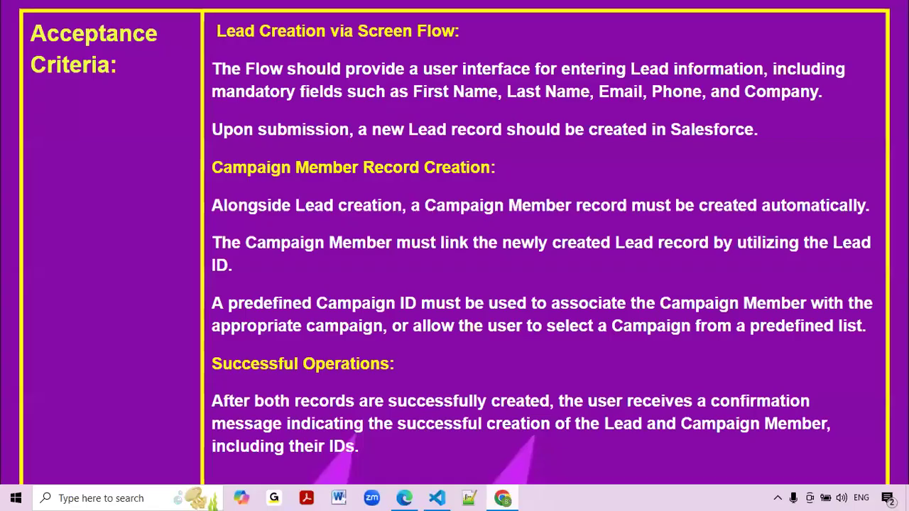
mouse_move(505, 498)
click(483, 249)
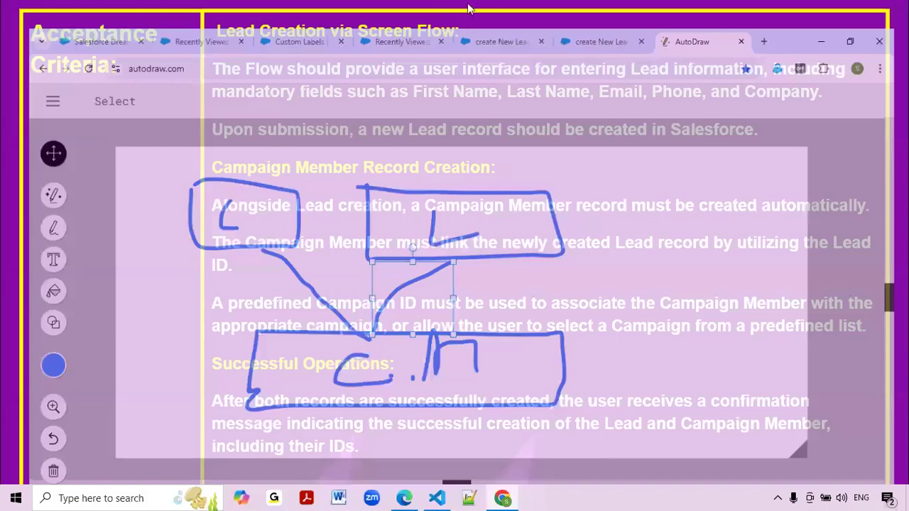
click(479, 6)
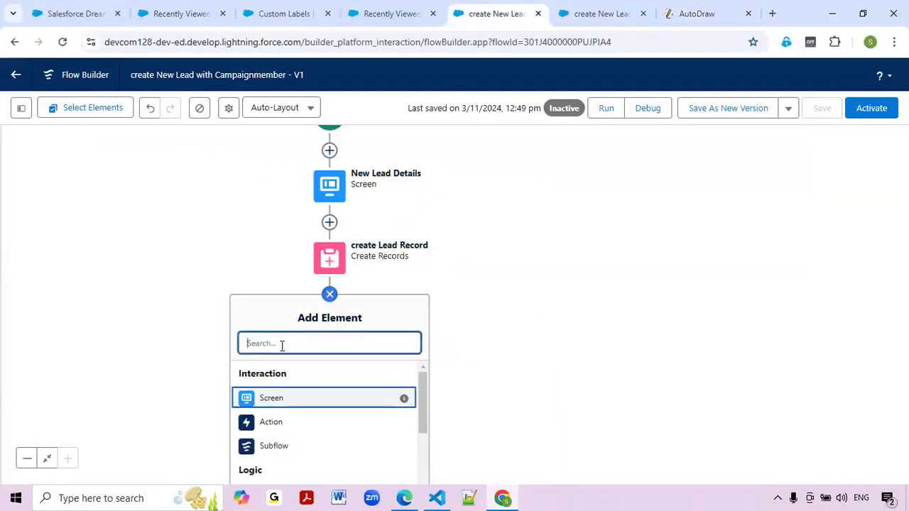
text(get)
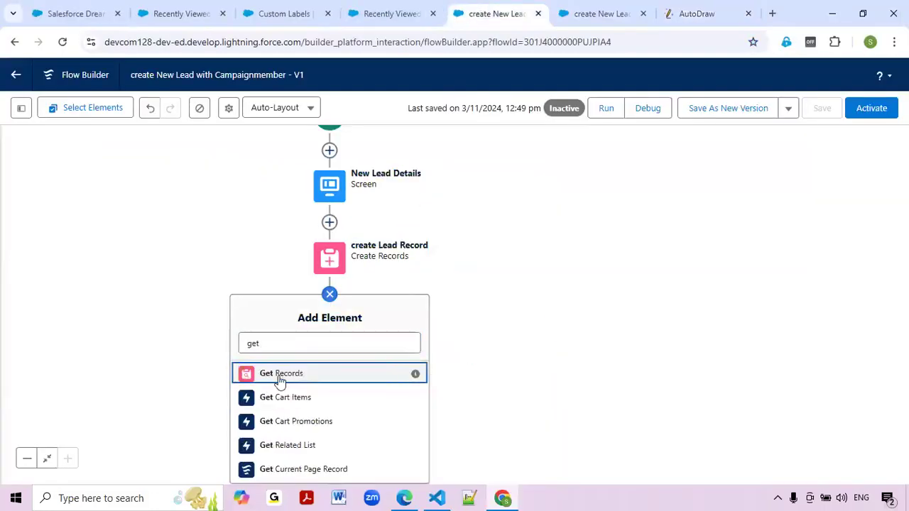
Add a Get Records element labelled Get Campaign Record, with Campaign as the object.
click(280, 376)
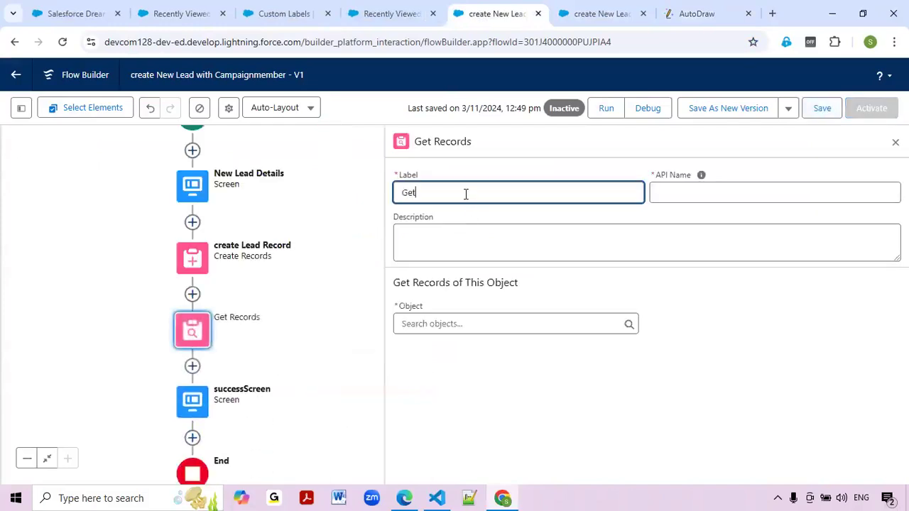
text(Get Campagi)
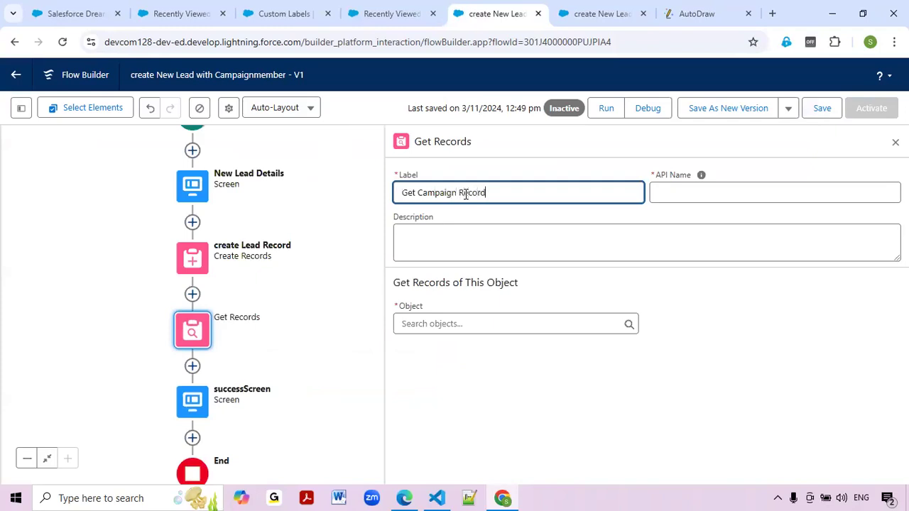
key(Tab)
click(457, 324)
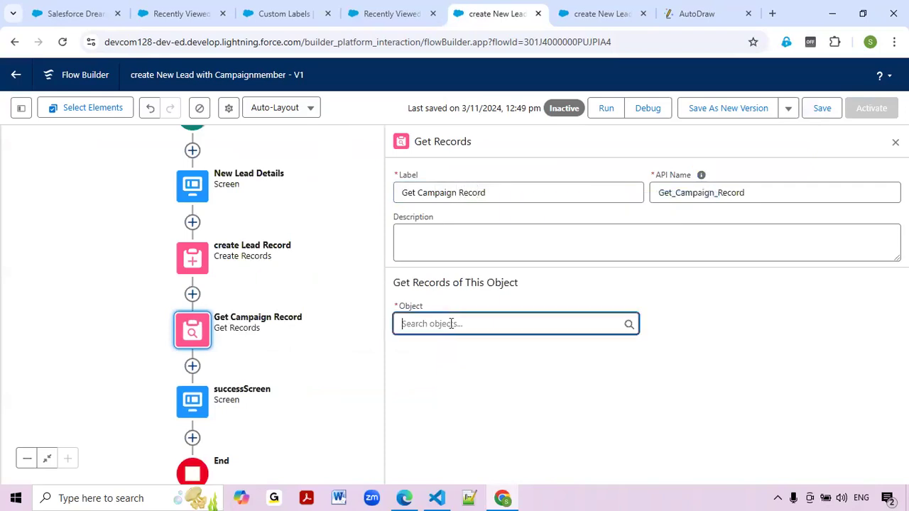
text(Campg)
key(BackSpace)
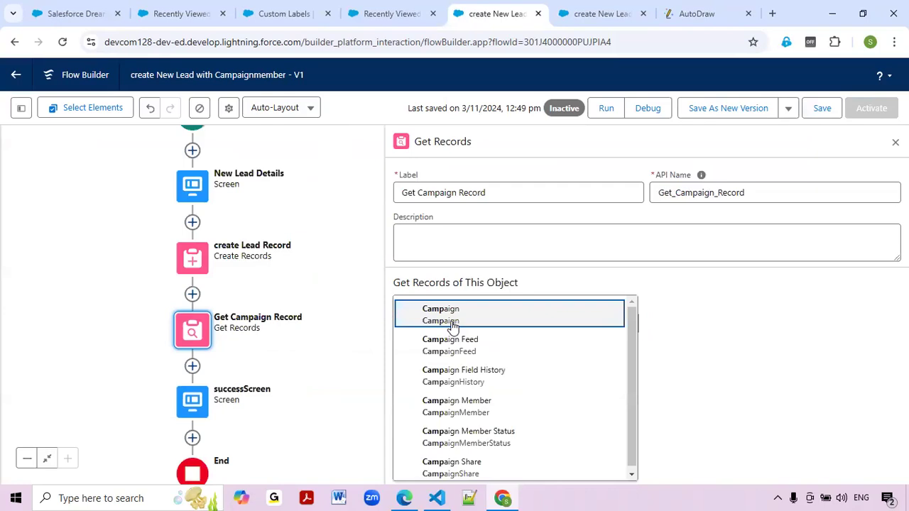
click(453, 321)
scroll(735, 330, down, 2)
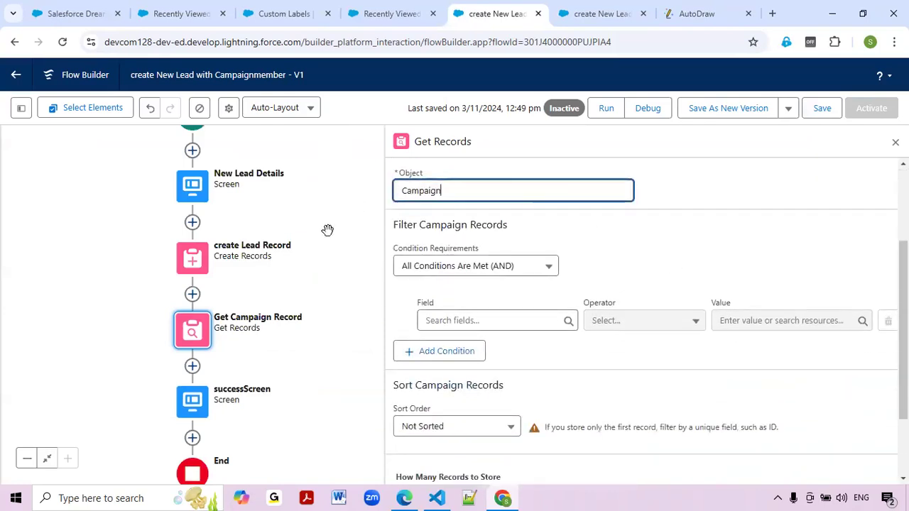
Set the Get Campaign Record filter field to Name.
click(77, 10)
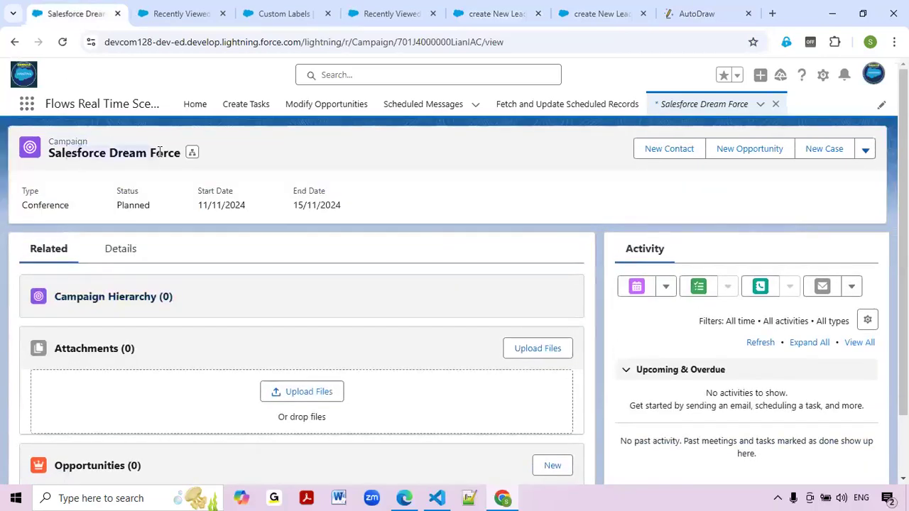
click(685, 10)
click(601, 9)
click(472, 7)
click(511, 325)
text(Name)
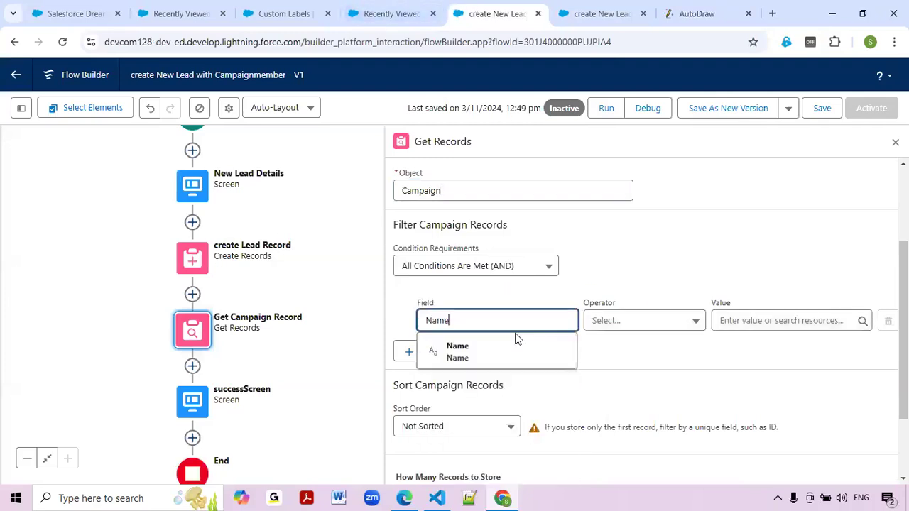
click(523, 355)
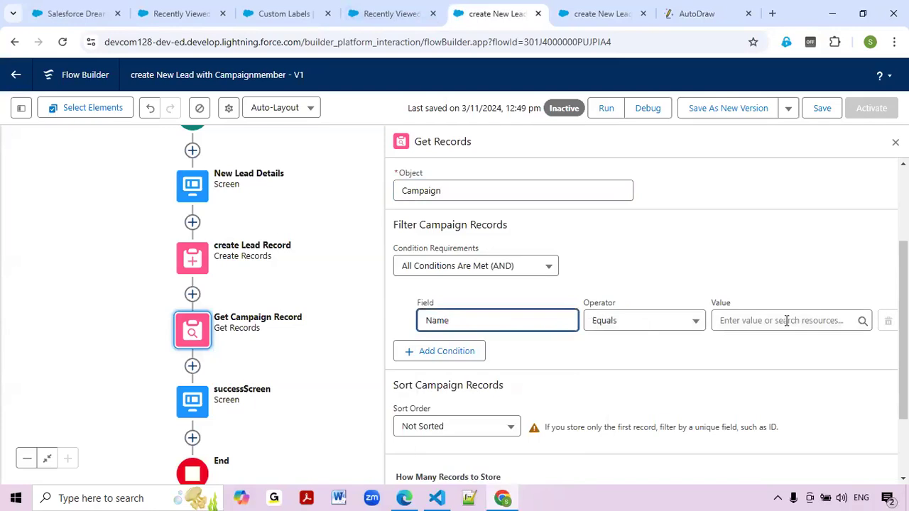
Copy the campaign's name from its record and paste 'Salesforce Dream Force' as the filter value.
click(791, 320)
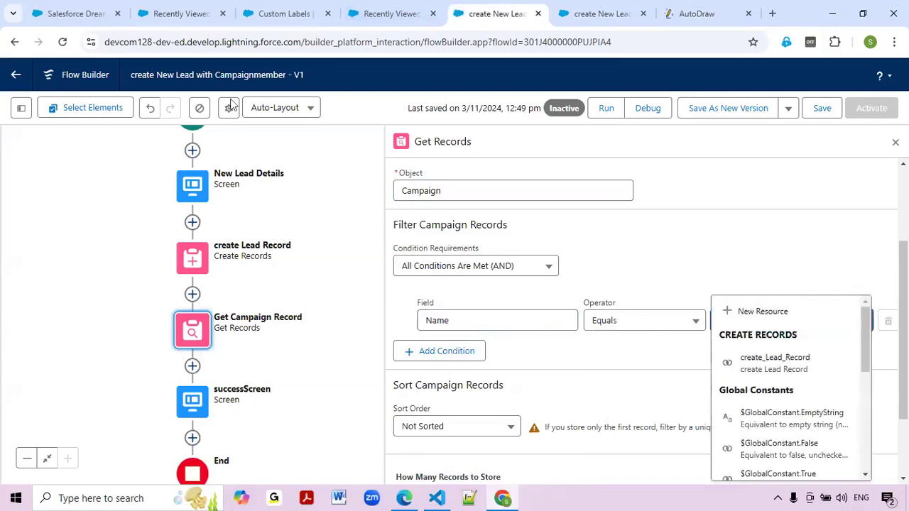
click(91, 14)
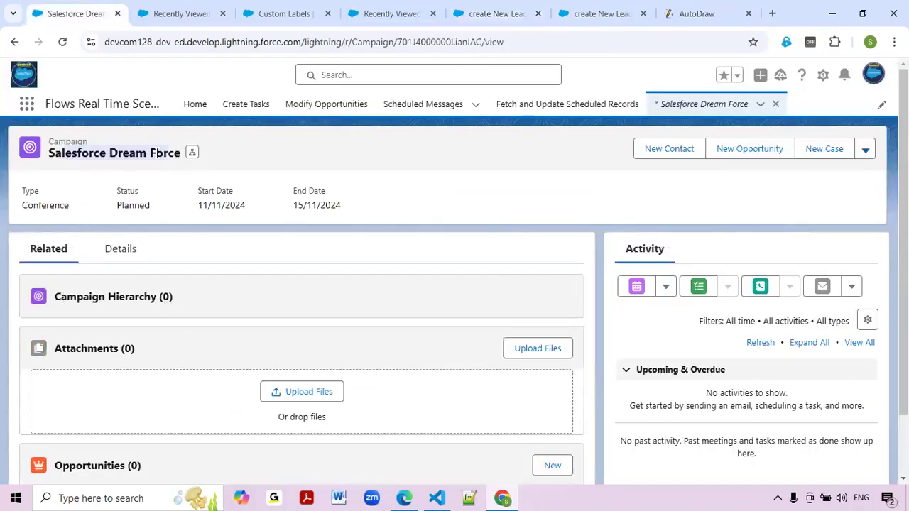
click(664, 13)
click(625, 9)
click(497, 13)
click(391, 14)
click(497, 14)
text(Salesforce Dream Force)
click(781, 359)
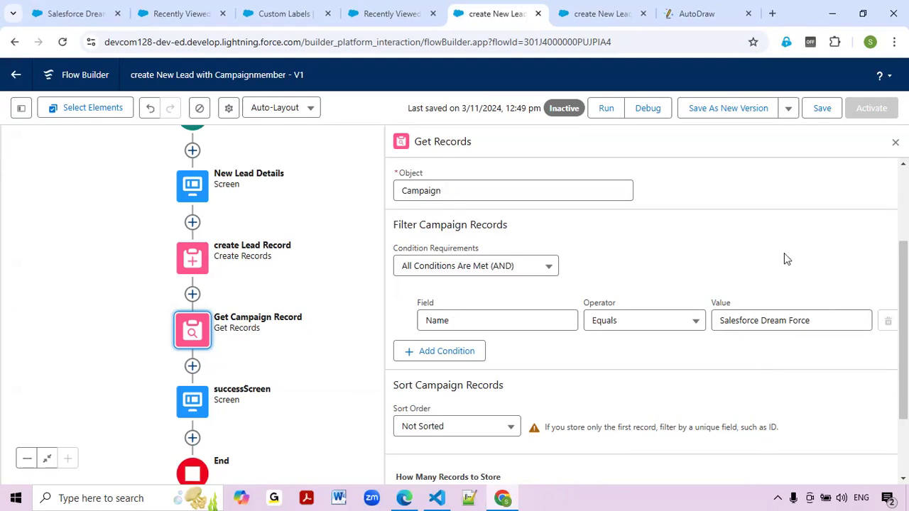
Clear the hard-coded 'Salesforce Dream Force' text from the Name filter value.
triple_click(776, 320)
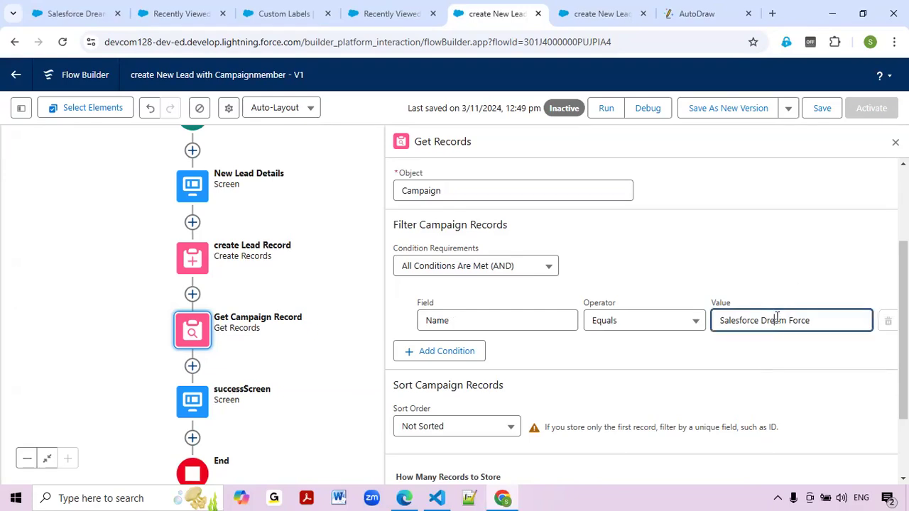
click(763, 357)
triple_click(770, 322)
click(760, 362)
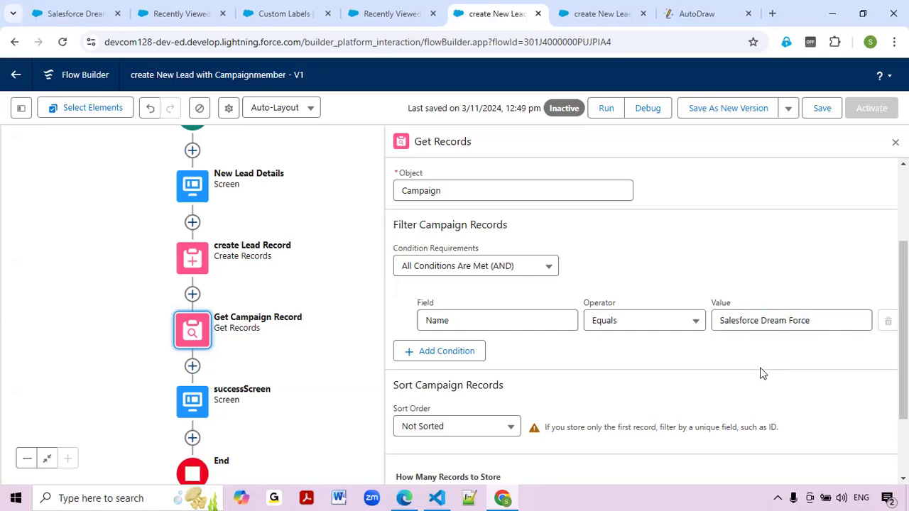
triple_click(769, 329)
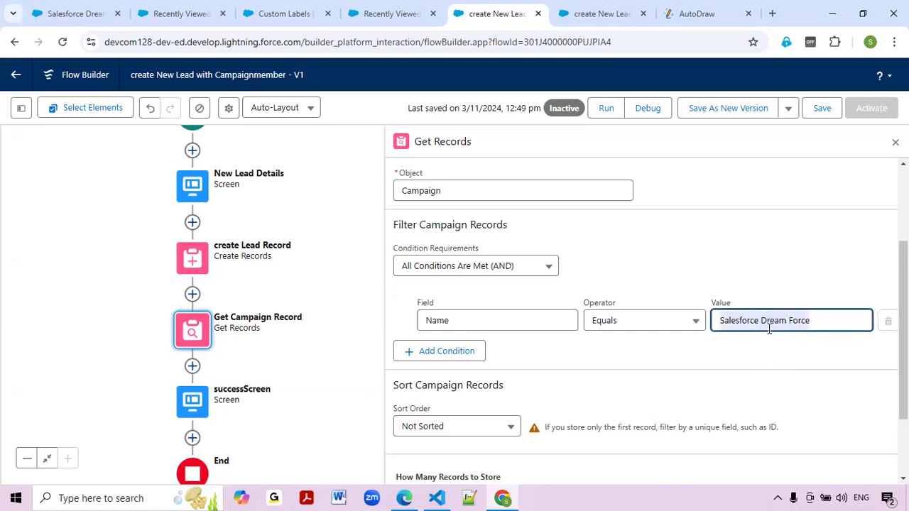
click(740, 373)
triple_click(774, 319)
key(BackSpace)
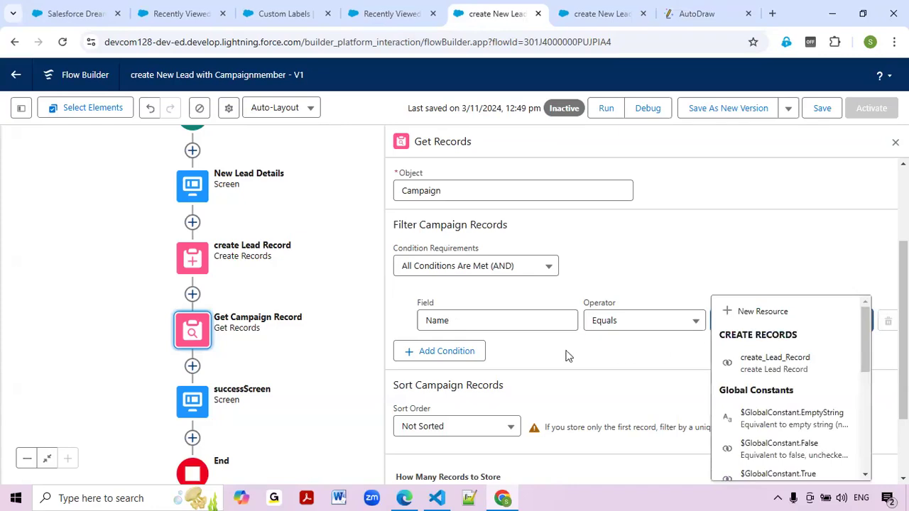
Set the filter value to the $Label resource's Campaign_Name_Label.
click(591, 370)
click(760, 325)
scroll(766, 380, down, 1)
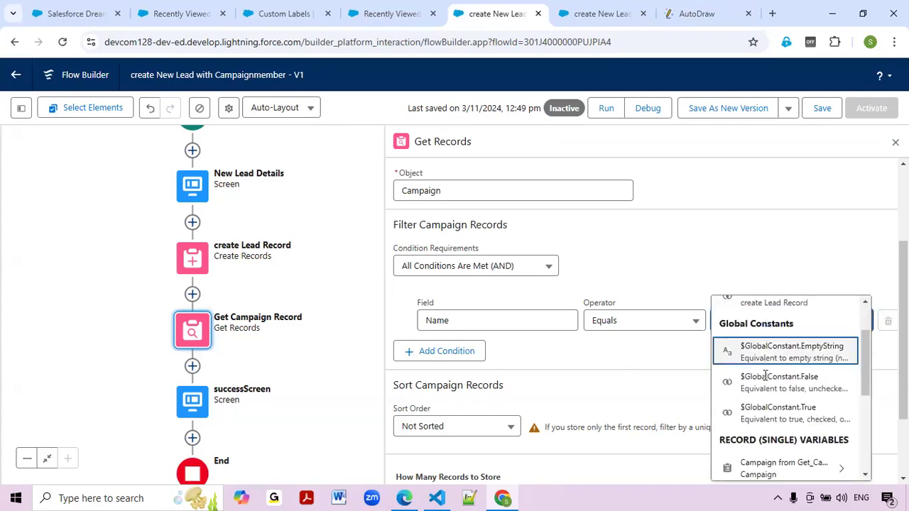
scroll(770, 414, down, 4)
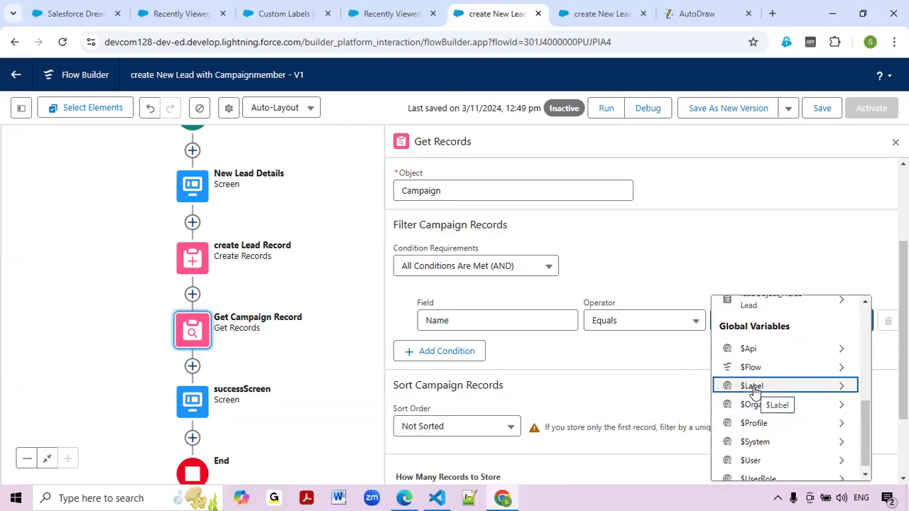
click(752, 387)
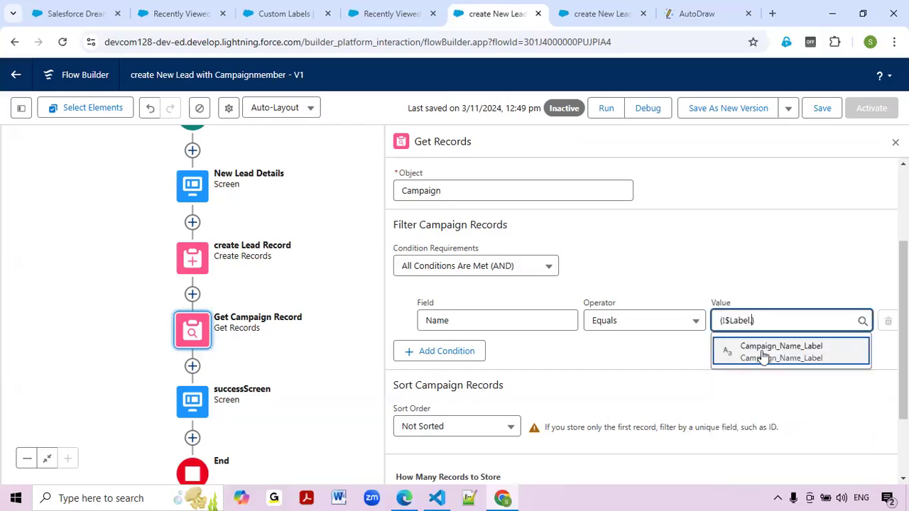
click(764, 354)
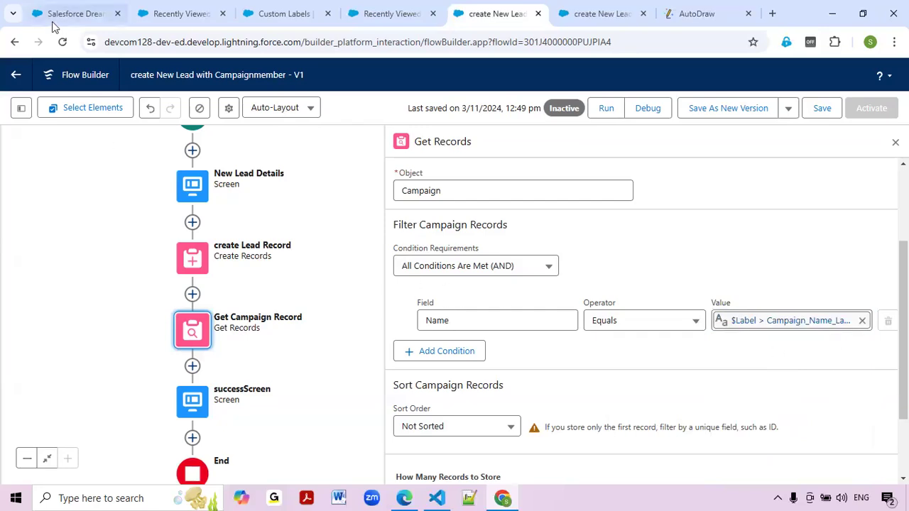
click(179, 13)
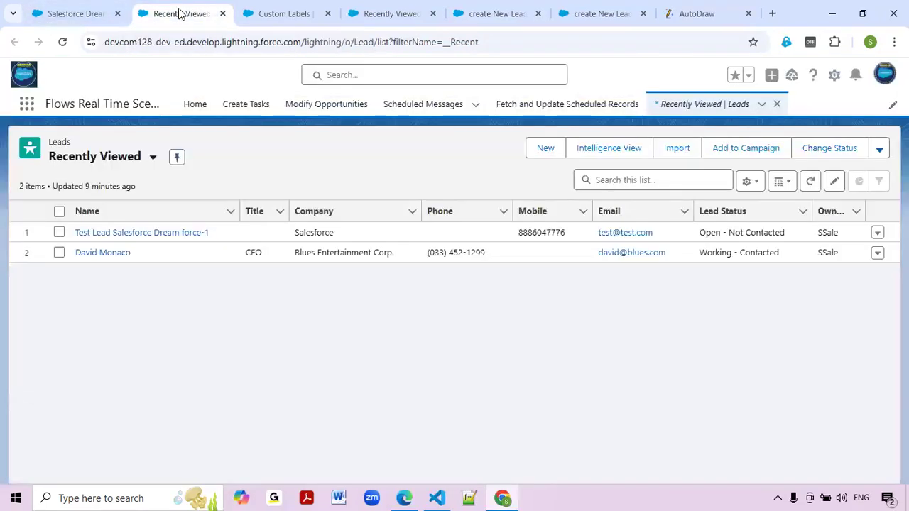
click(278, 8)
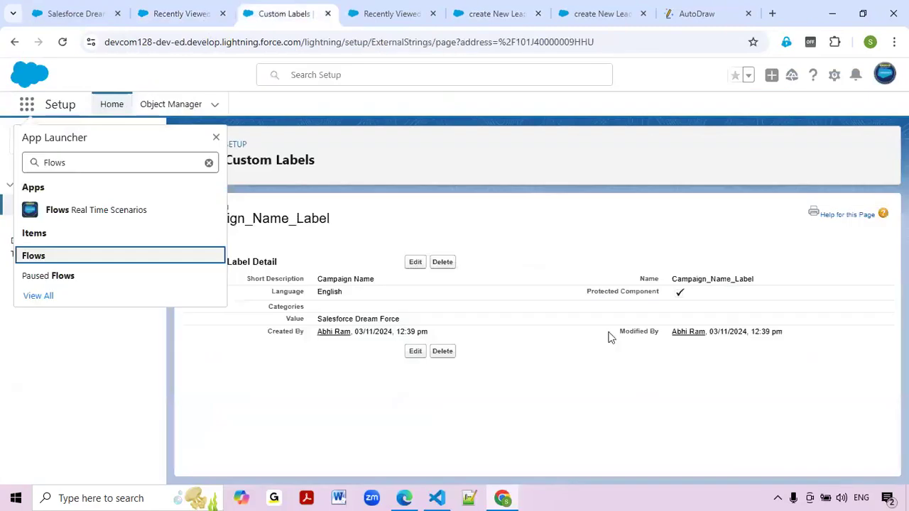
click(415, 262)
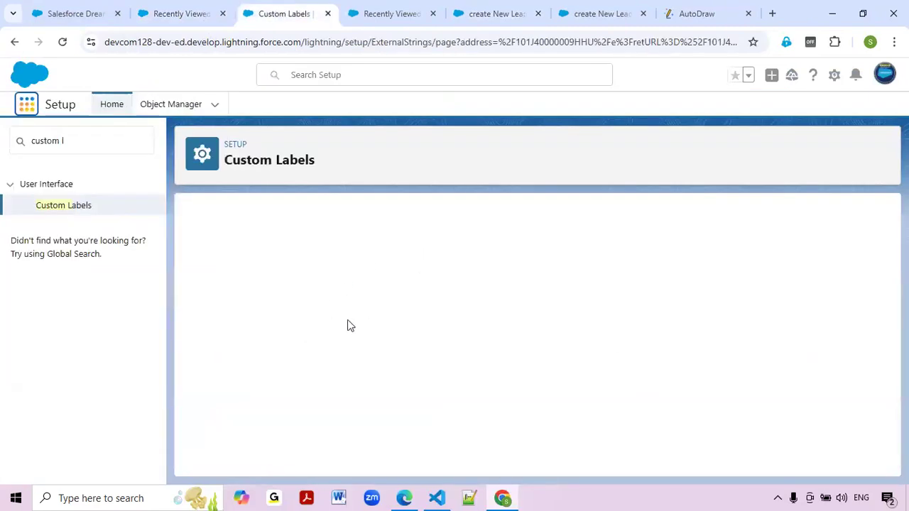
double_click(354, 328)
click(391, 330)
triple_click(392, 331)
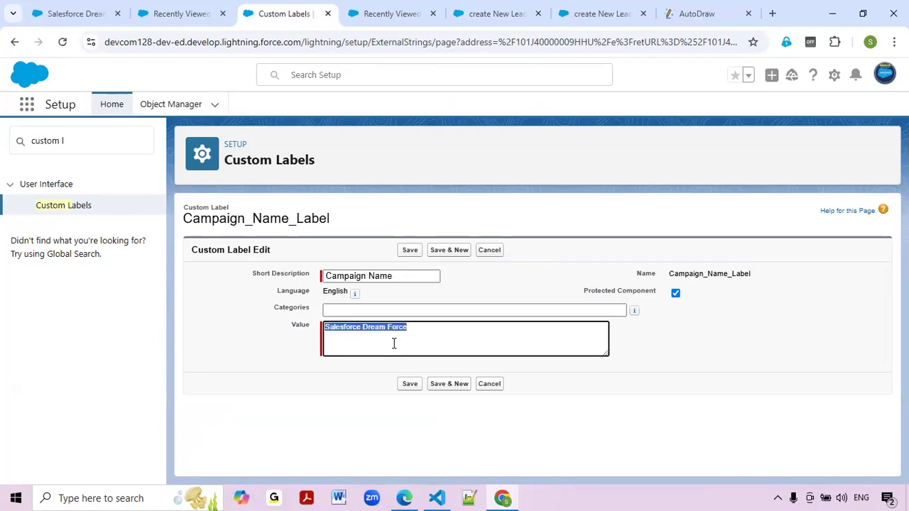
click(67, 9)
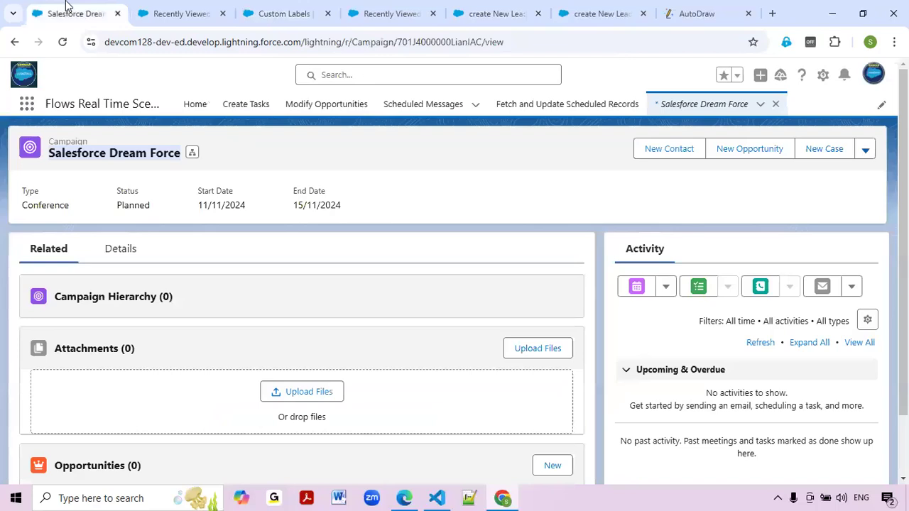
click(274, 10)
click(470, 343)
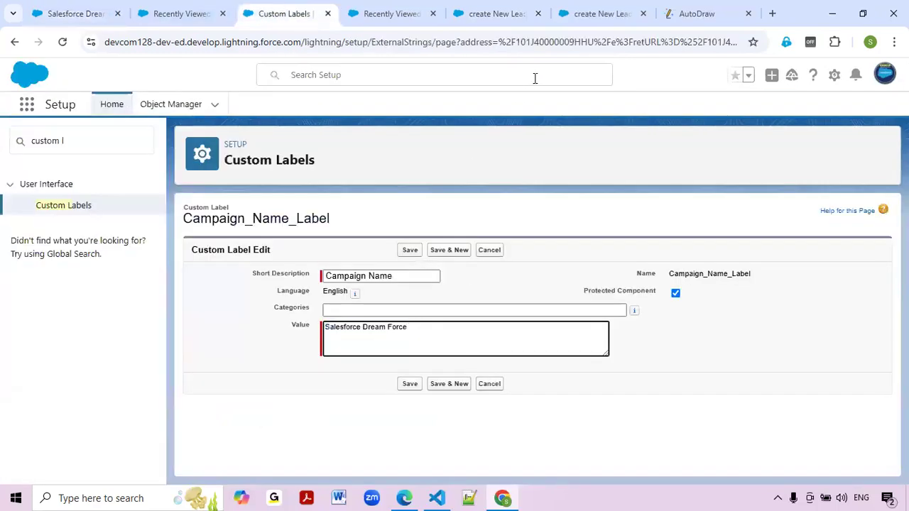
click(359, 11)
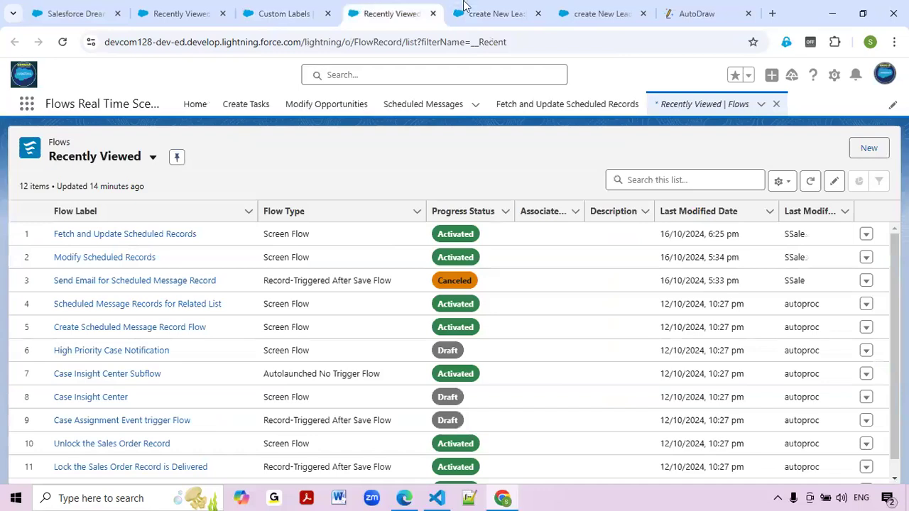
click(484, 10)
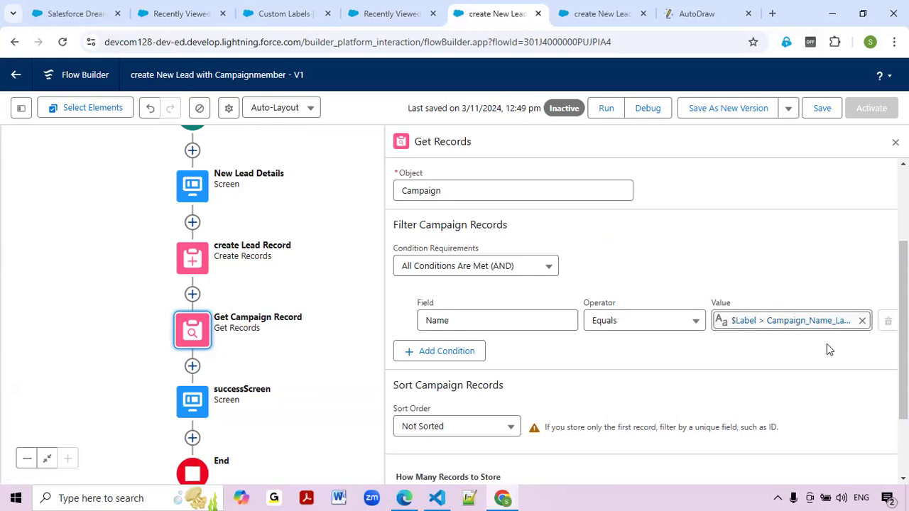
Check the custom label's value on its edit page, then close the Get Campaign Record panel.
click(167, 14)
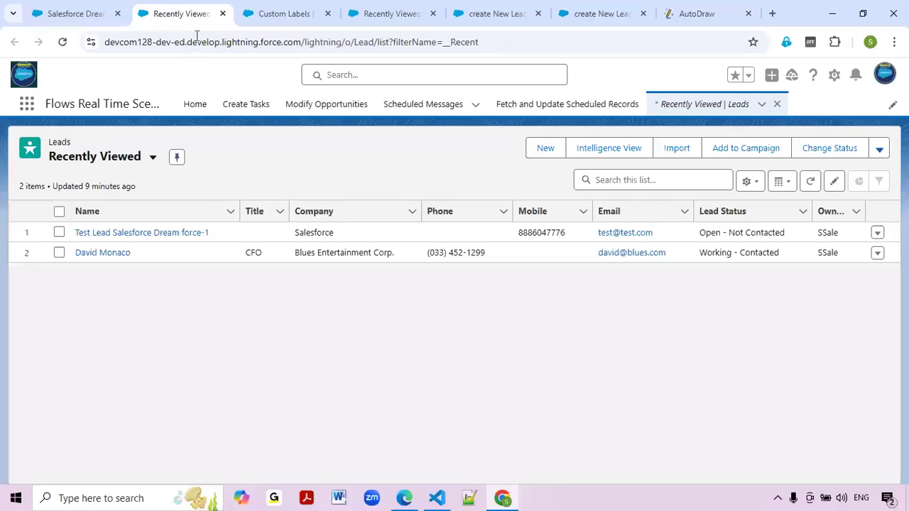
click(293, 13)
double_click(375, 326)
key(ctrl+a)
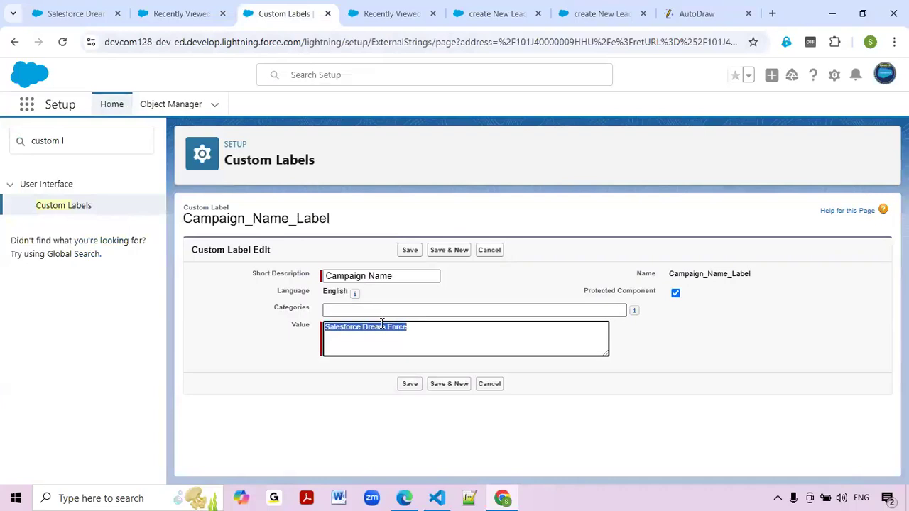
click(406, 13)
click(486, 14)
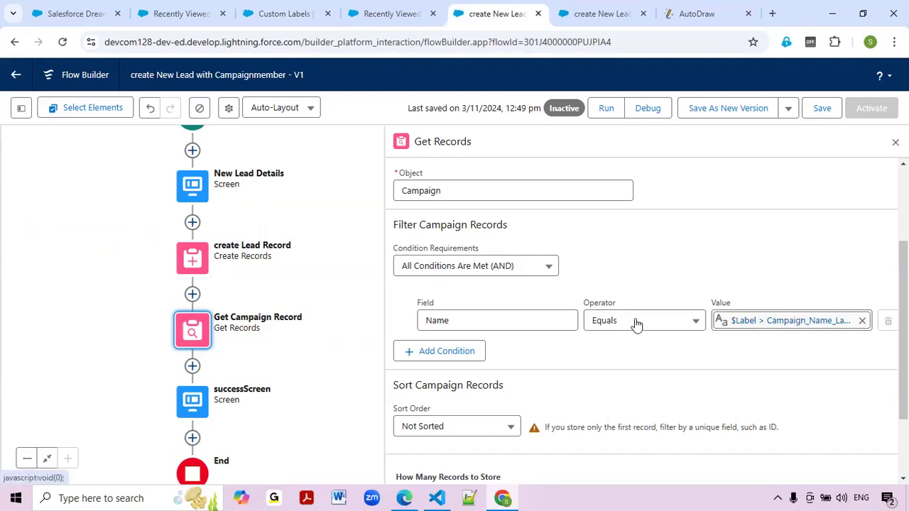
scroll(564, 353, down, 2)
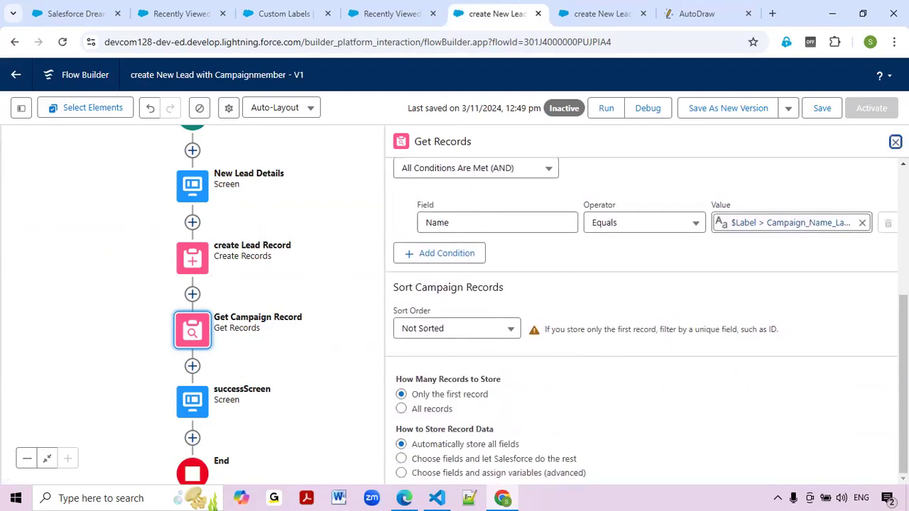
click(341, 355)
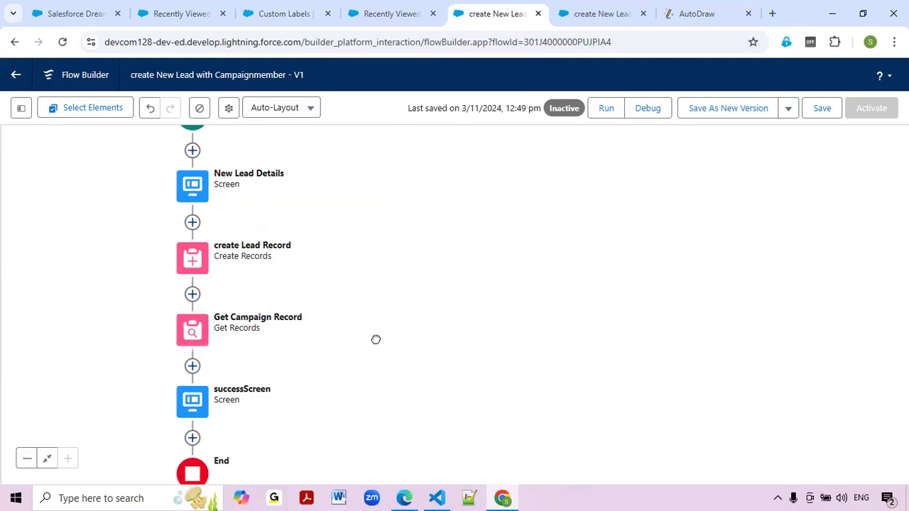
After Get Campaign Record, add Create Records labelled Create Campaign Member Record, setting field values Manually.
click(384, 303)
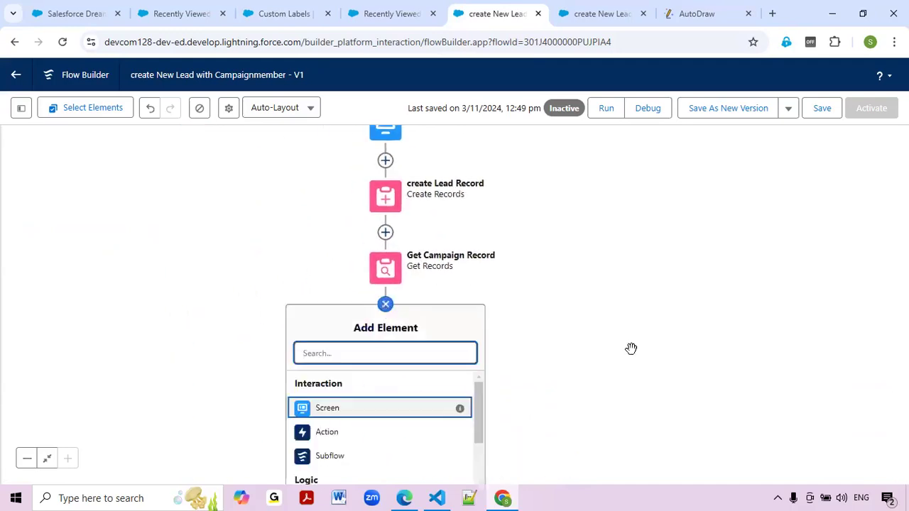
click(396, 277)
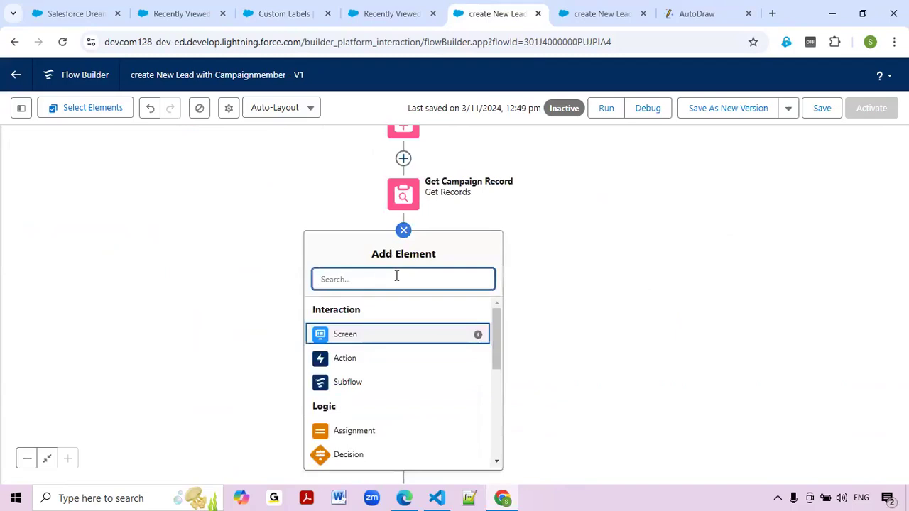
text(co)
text(reate)
click(361, 318)
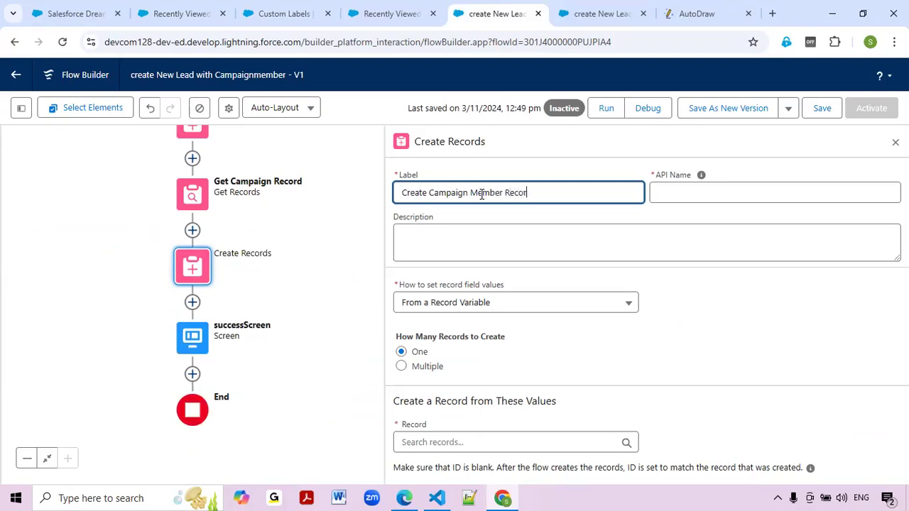
key(Tab)
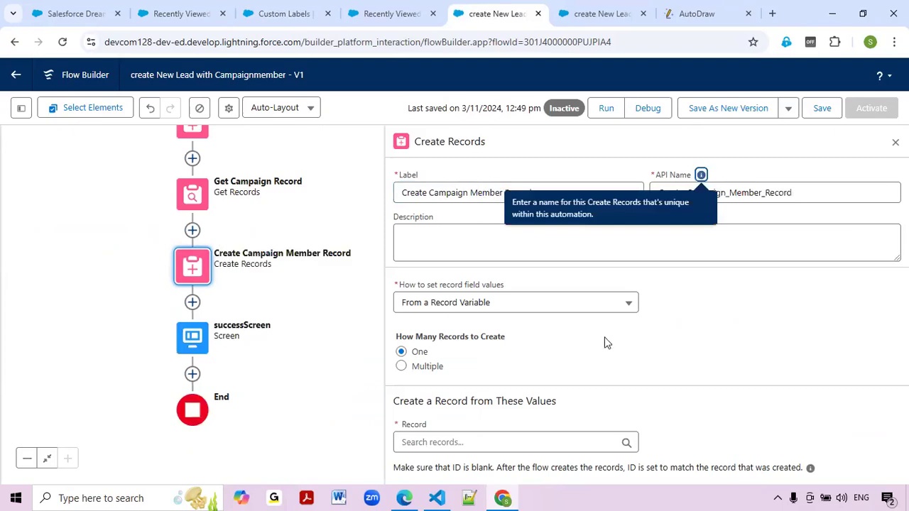
click(740, 337)
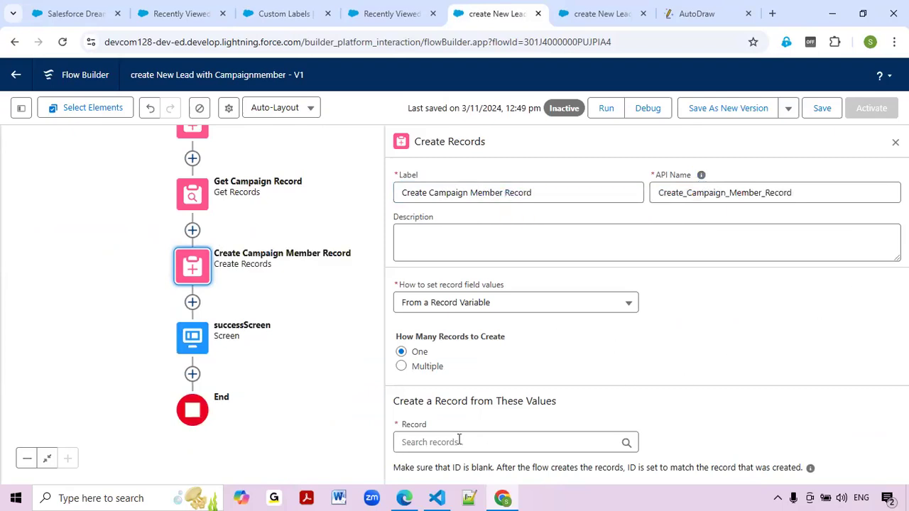
click(495, 306)
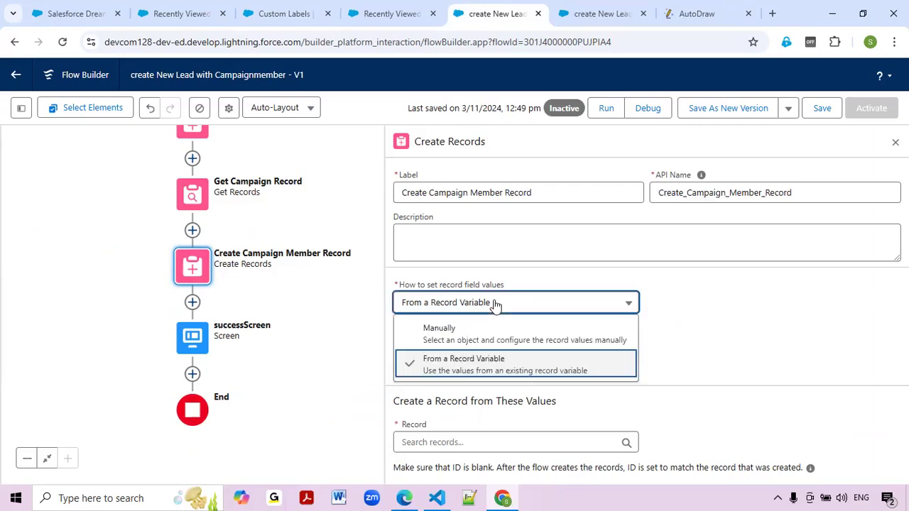
click(493, 344)
Choose Campaign Member as the object to create and add the Lead ID field.
click(443, 387)
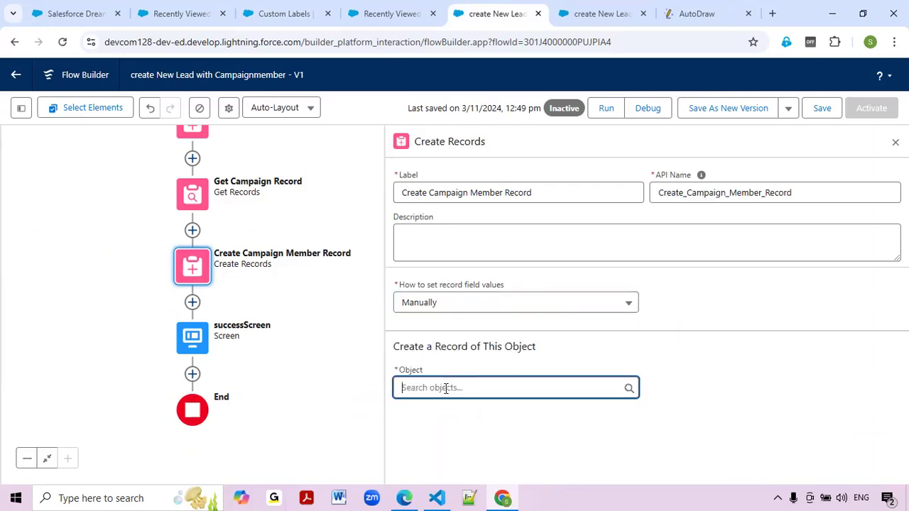
text(Camp)
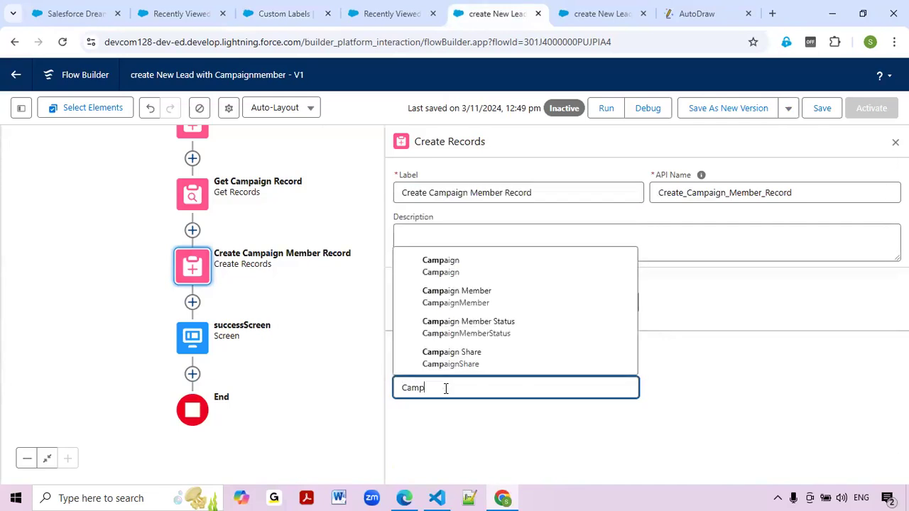
key(Return)
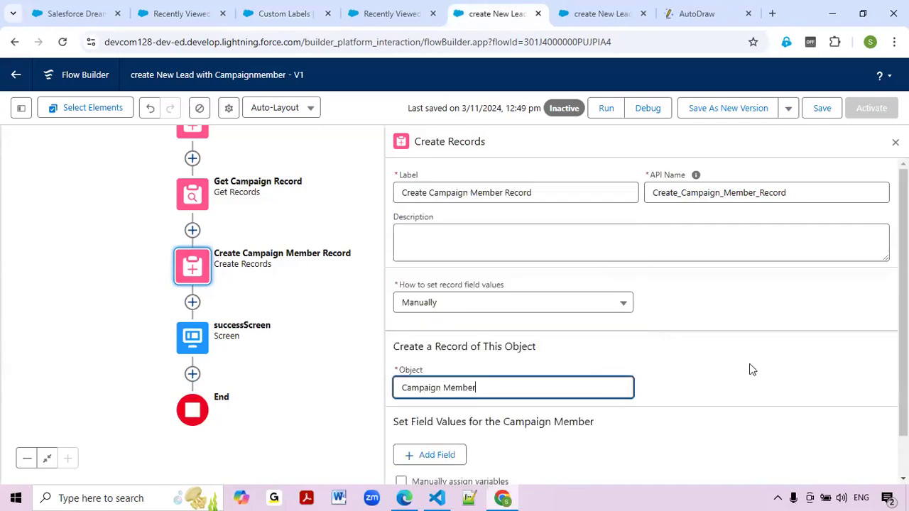
scroll(752, 362, down, 2)
click(436, 380)
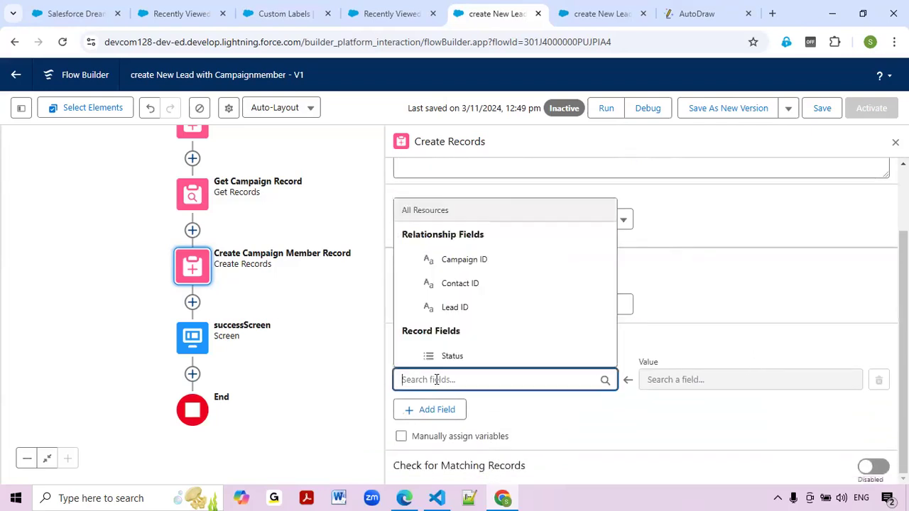
text(Lead)
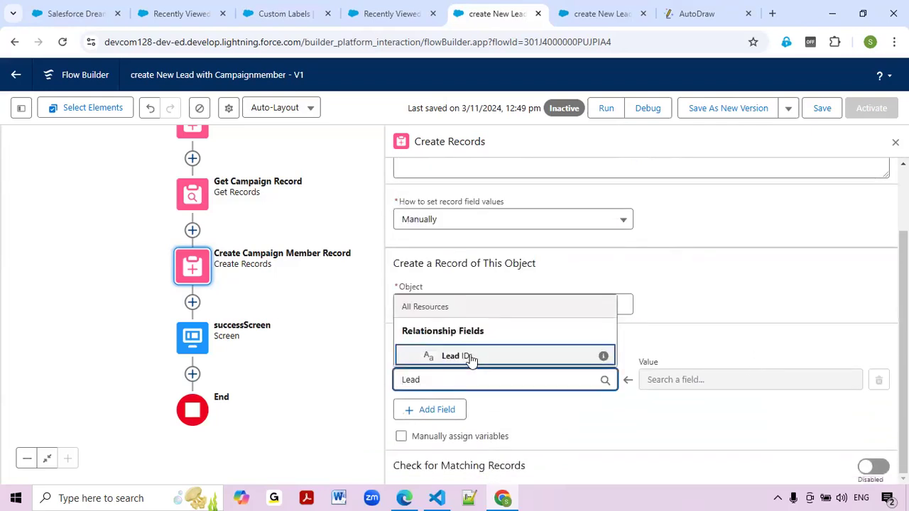
click(470, 357)
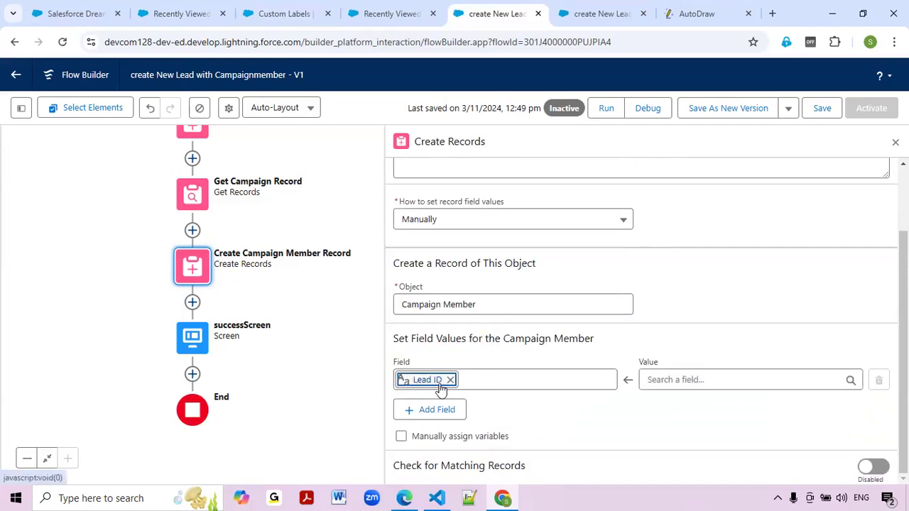
Set Lead ID's value to leadObject_Fields > Lead ID ({!leadObject_Fields.Id}).
drag(271, 191, 278, 274)
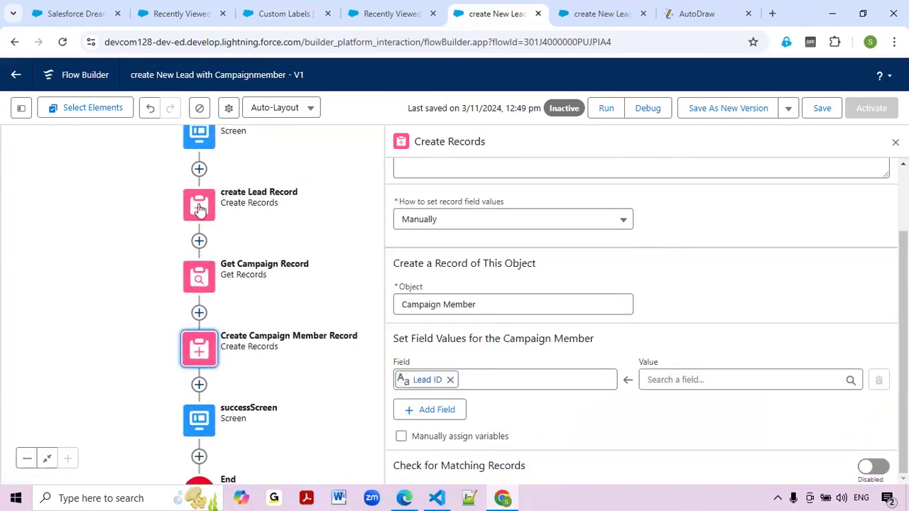
click(694, 381)
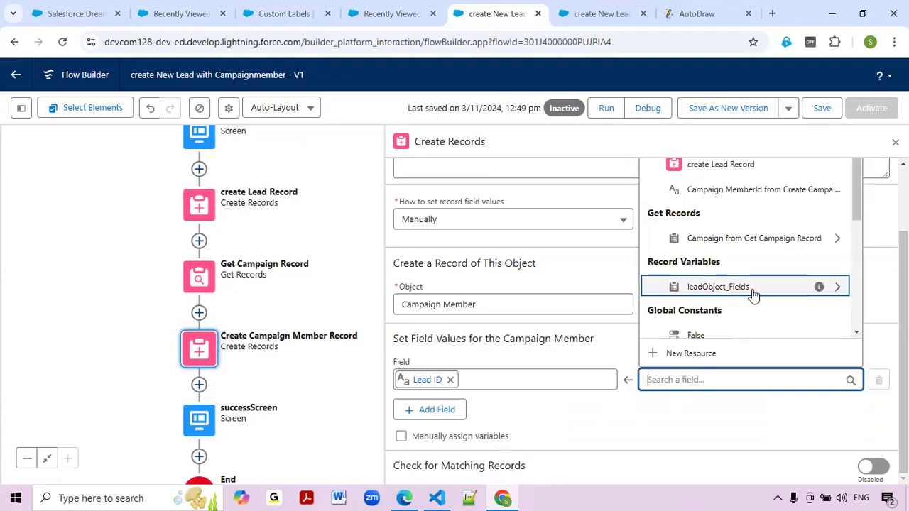
click(753, 291)
text(Id)
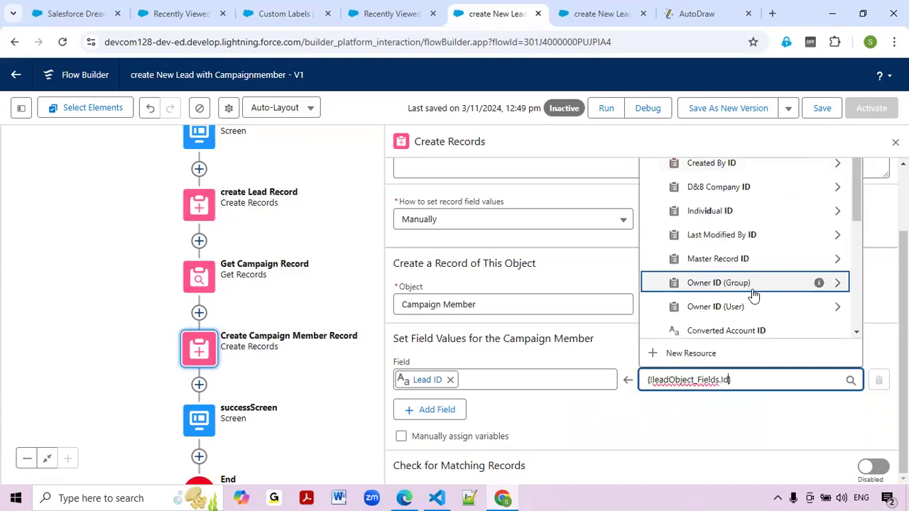
scroll(754, 290, down, 5)
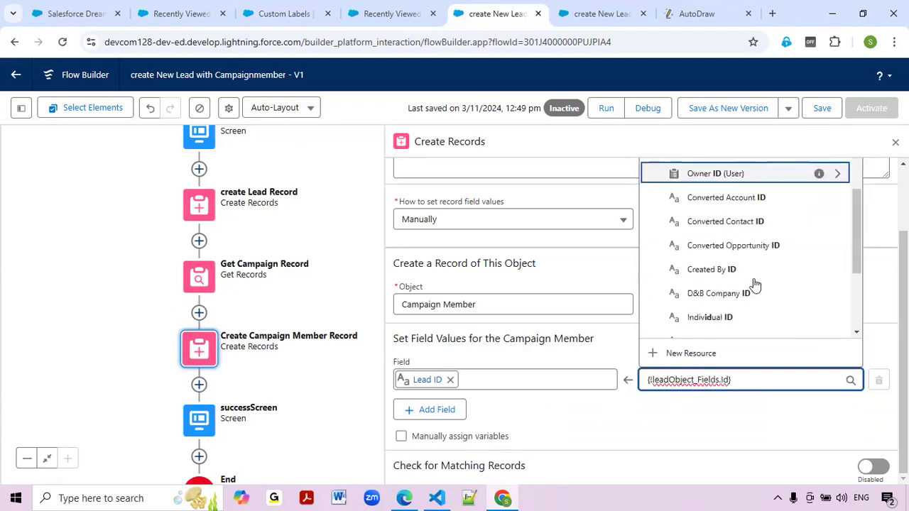
scroll(755, 287, down, 1)
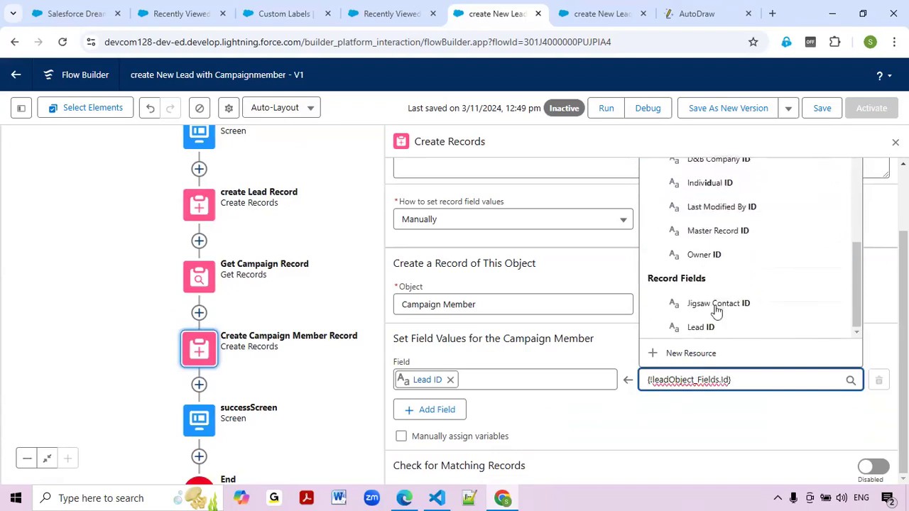
click(691, 328)
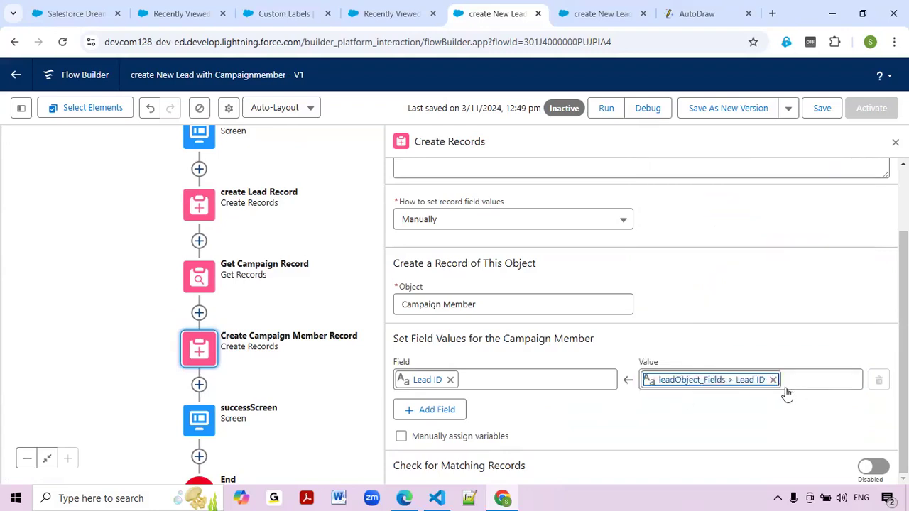
Add a Campaign ID field row and set its value to {!Get_Campaign_Record.Id}.
click(430, 412)
click(428, 424)
text(Campc)
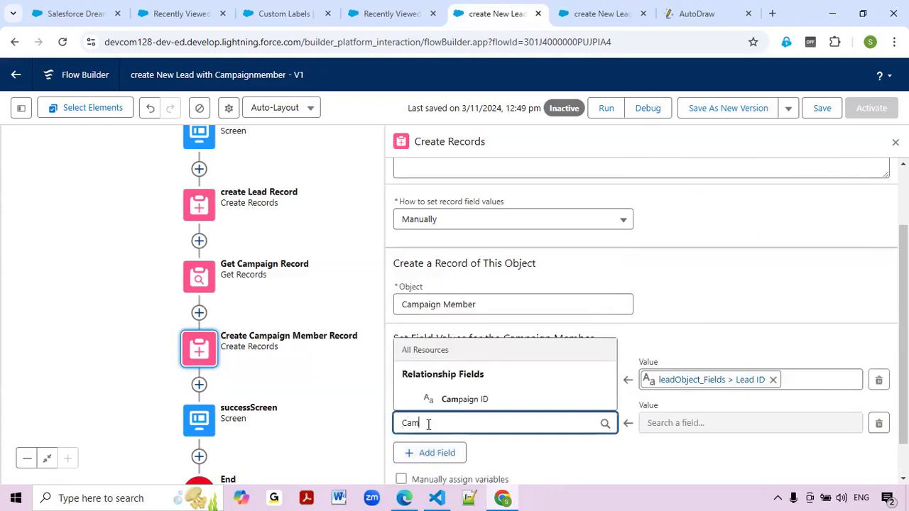
key(BackSpace)
click(468, 399)
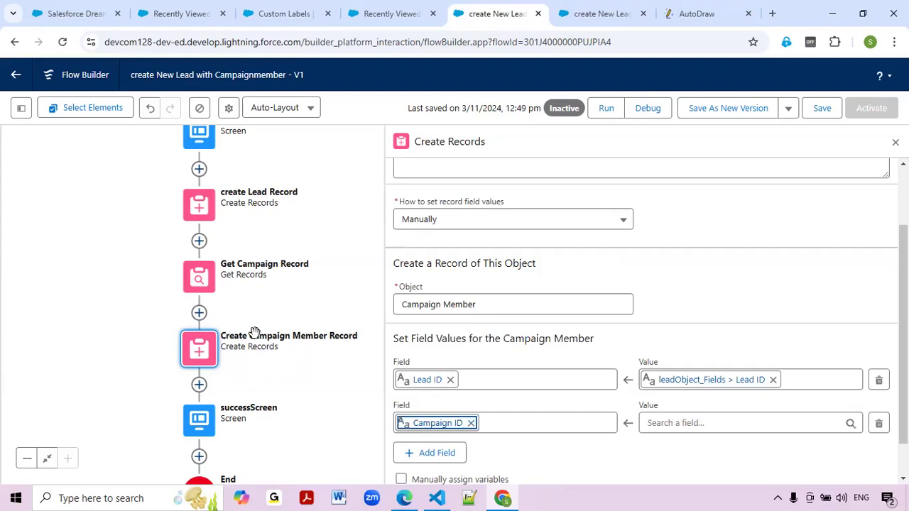
click(673, 423)
text(camp)
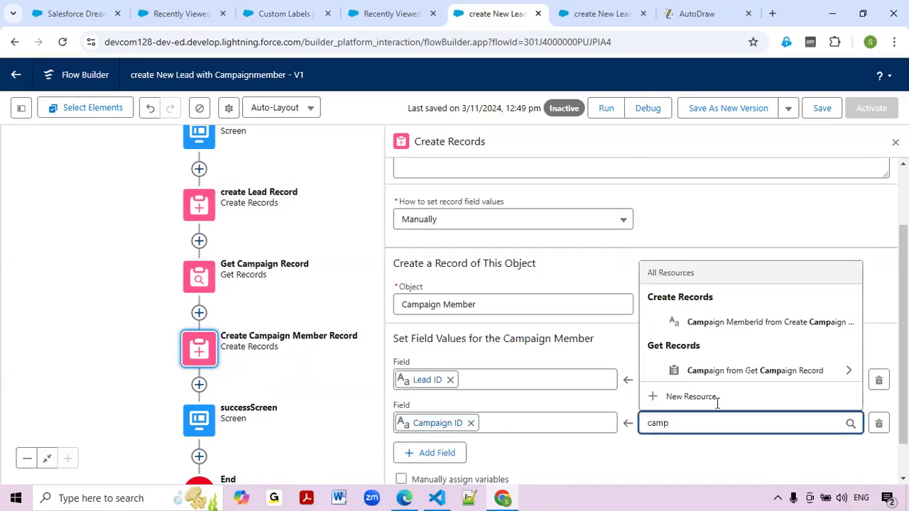
click(757, 371)
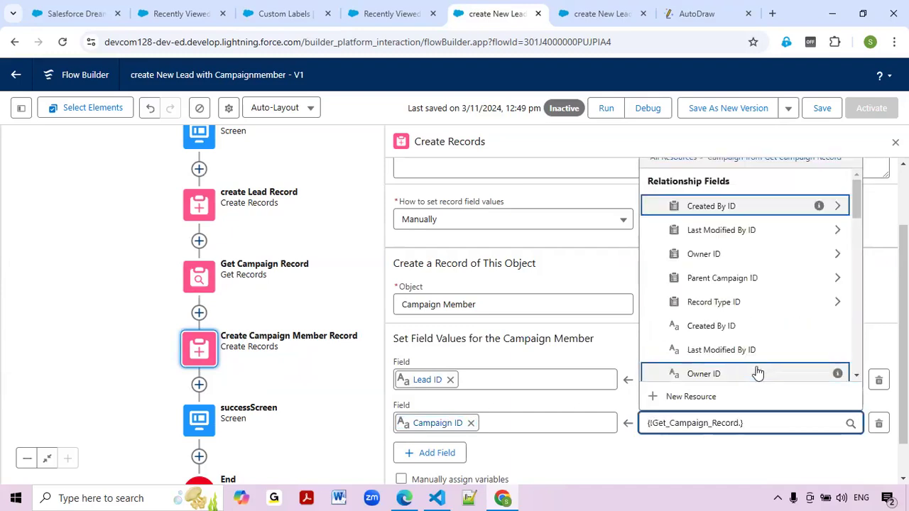
text(Id)
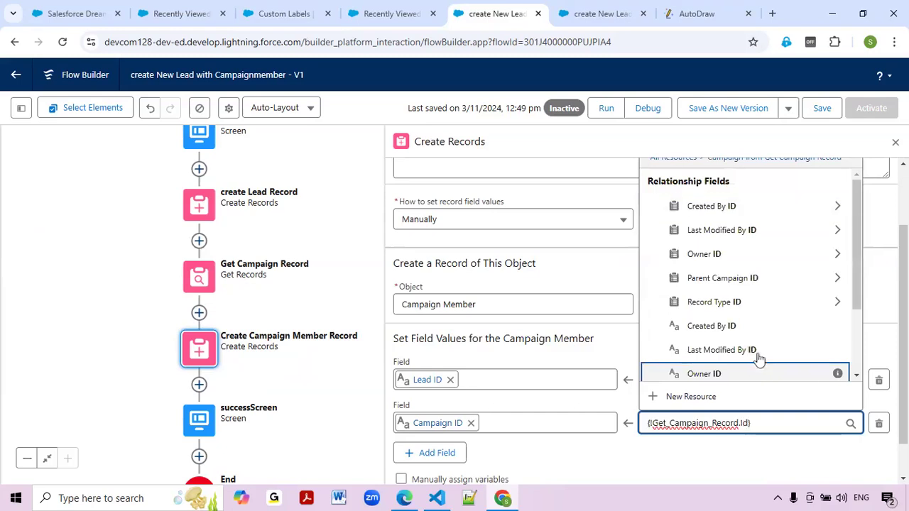
scroll(744, 330, down, 2)
scroll(744, 334, down, 1)
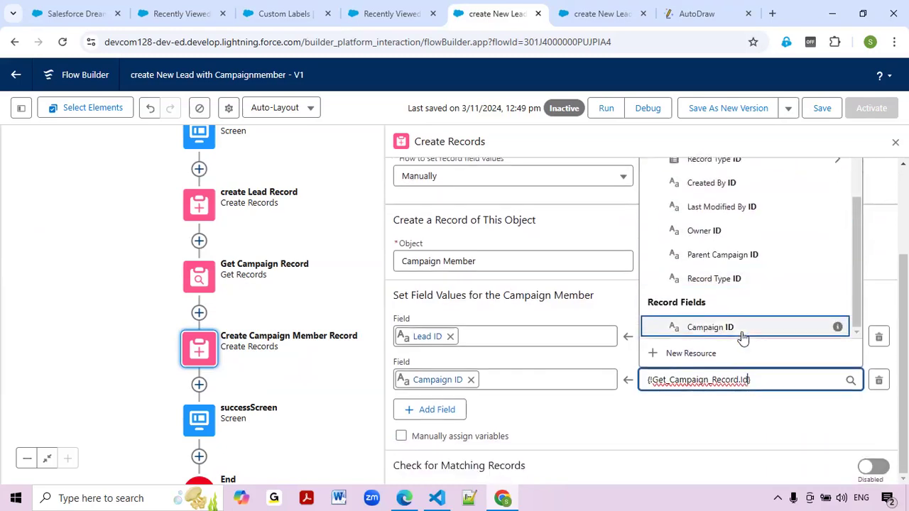
click(699, 328)
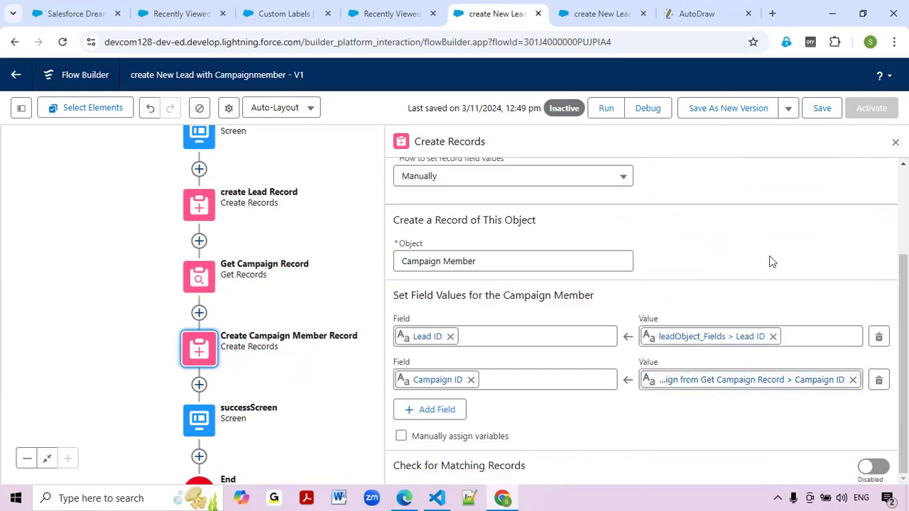
Save the flow and open the New Lead Details screen for editing.
click(822, 111)
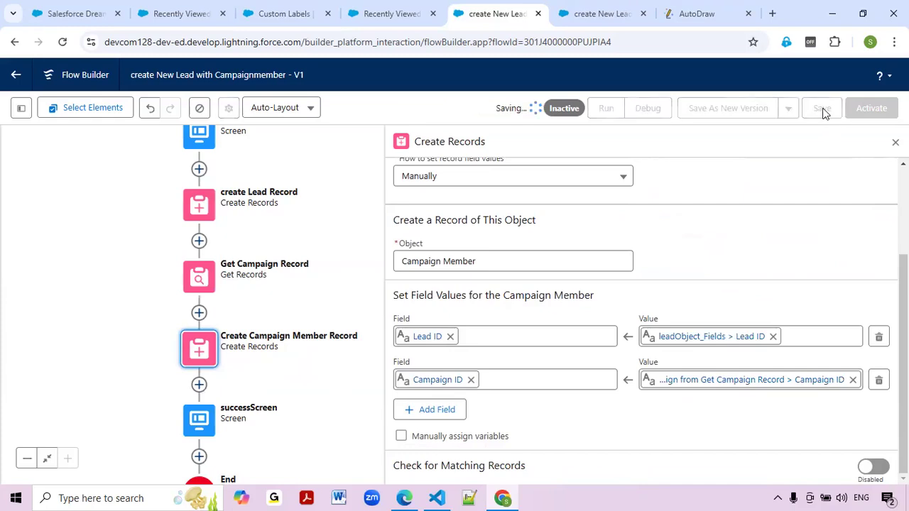
scroll(100, 312, up, 3)
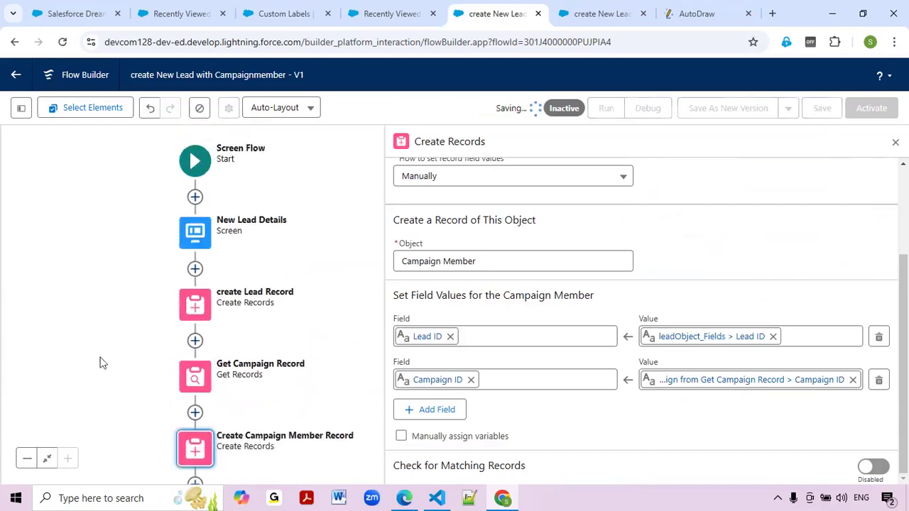
click(198, 240)
double_click(198, 240)
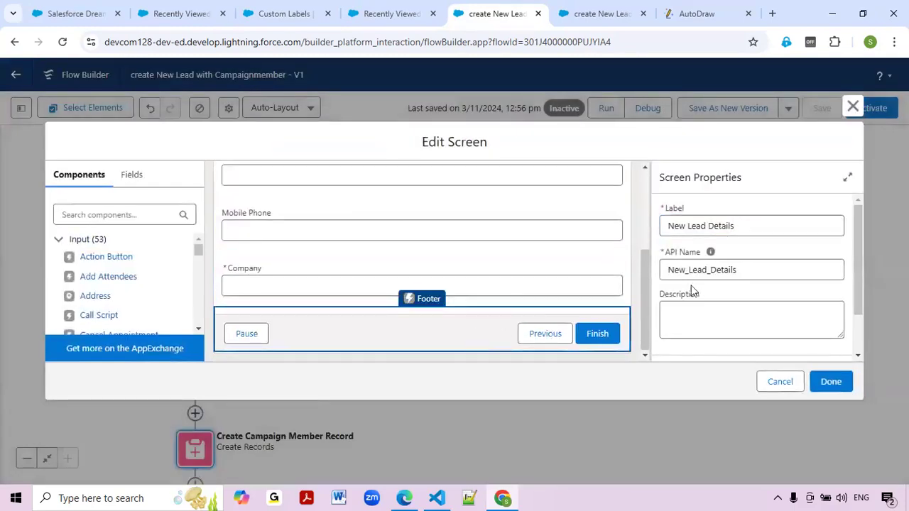
Give the screen footer's finish button the custom label 'Save' and apply the change.
scroll(690, 291, down, 2)
click(664, 349)
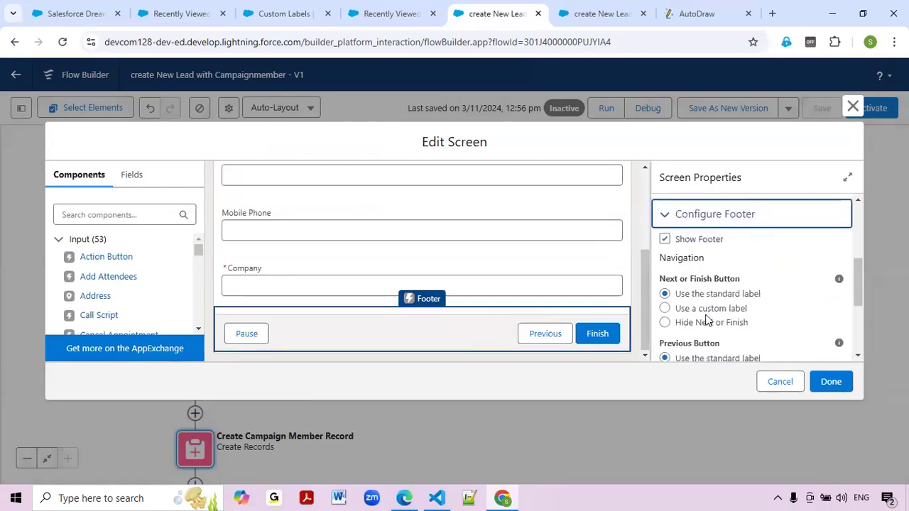
click(706, 310)
scroll(707, 312, down, 3)
click(705, 232)
text(Save)
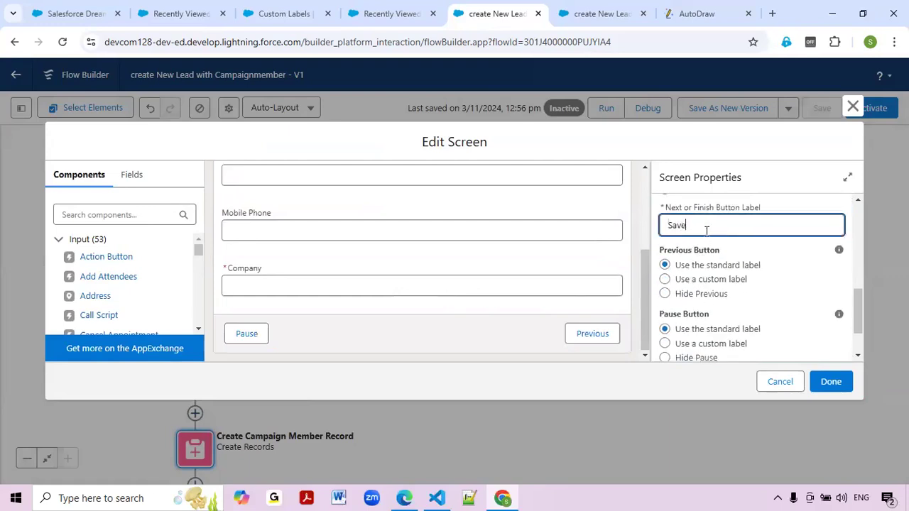
click(829, 381)
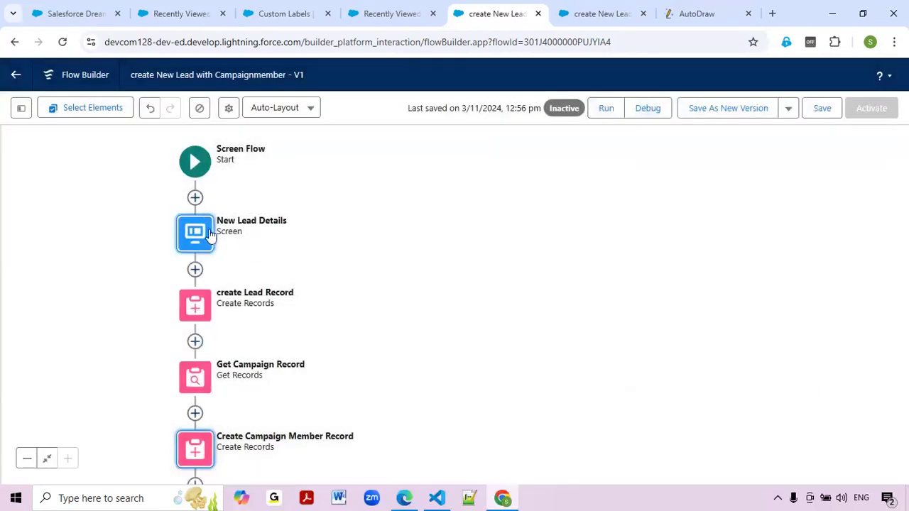
Review the flow through the successScreen step, save it, and start a test Run.
drag(412, 261, 518, 203)
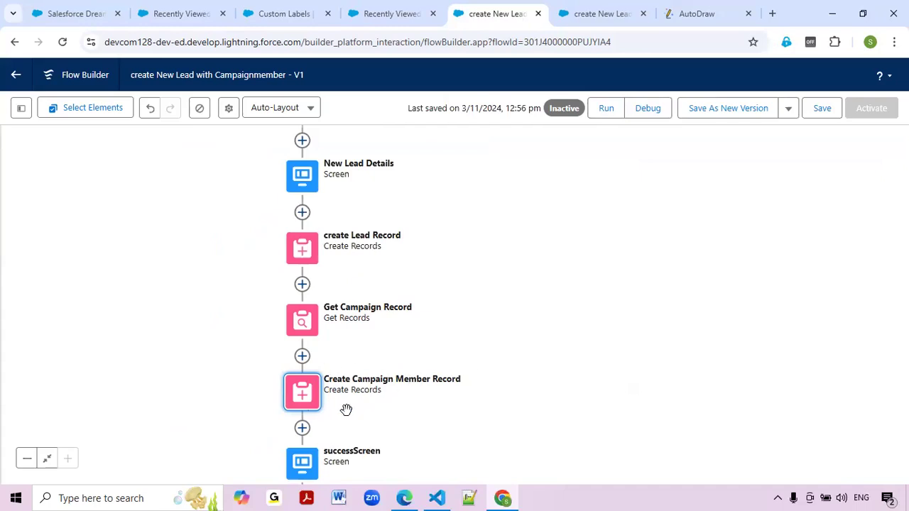
scroll(506, 395, down, 2)
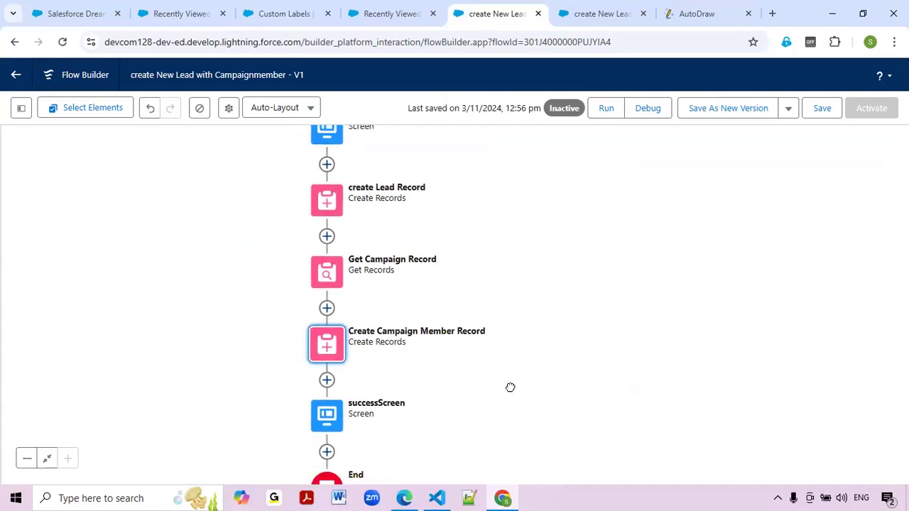
scroll(632, 320, up, 2)
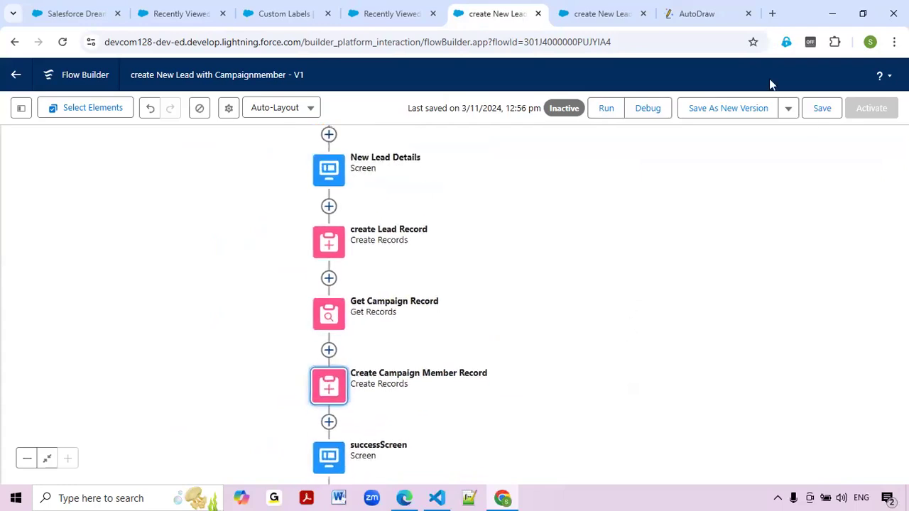
click(826, 115)
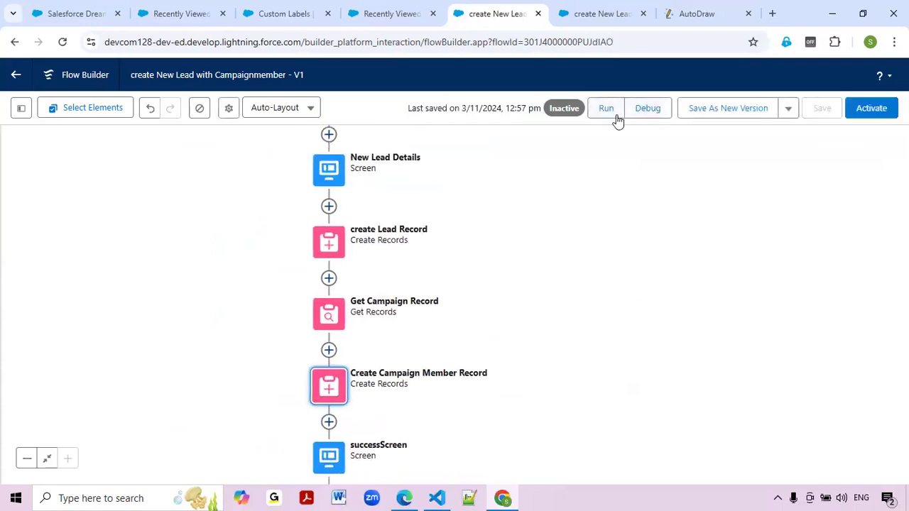
click(597, 111)
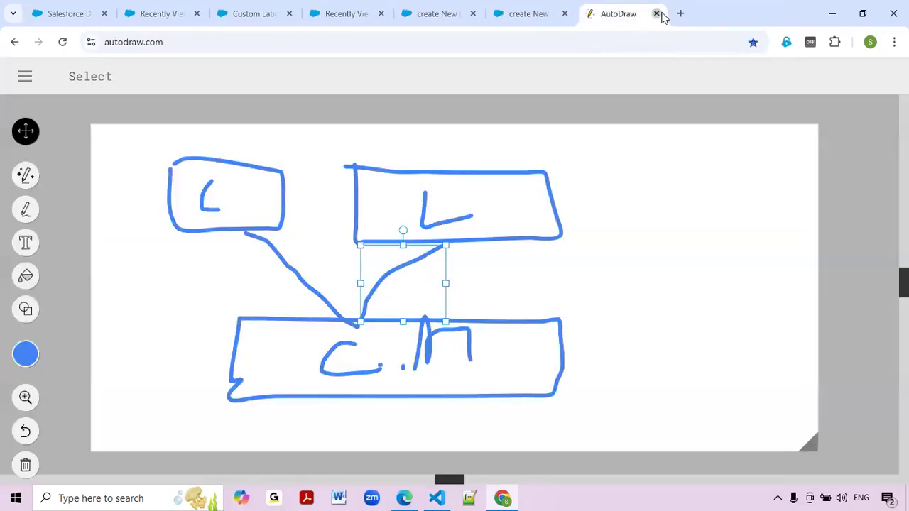
Close the AutoDraw tab and enter First Name Test, Last Name 'Test Salesforce Dream force-4'.
click(658, 14)
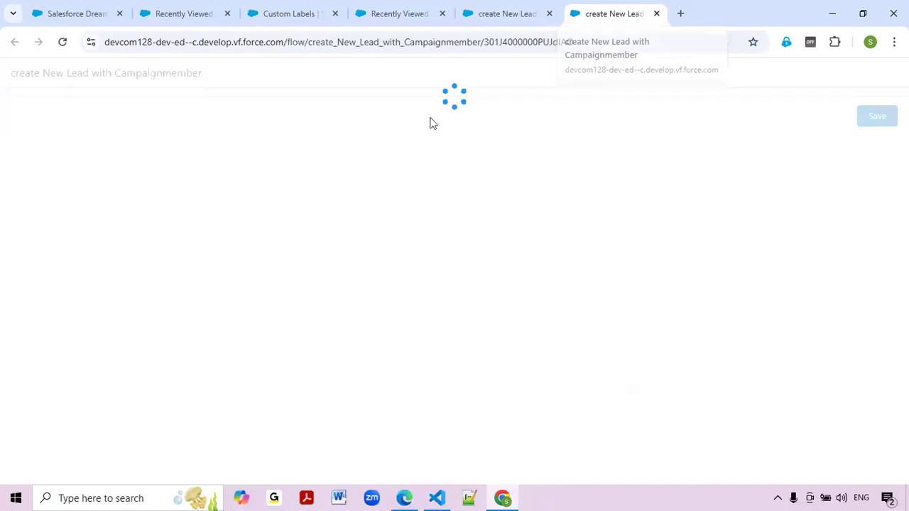
click(45, 180)
click(95, 209)
click(78, 222)
text(Test)
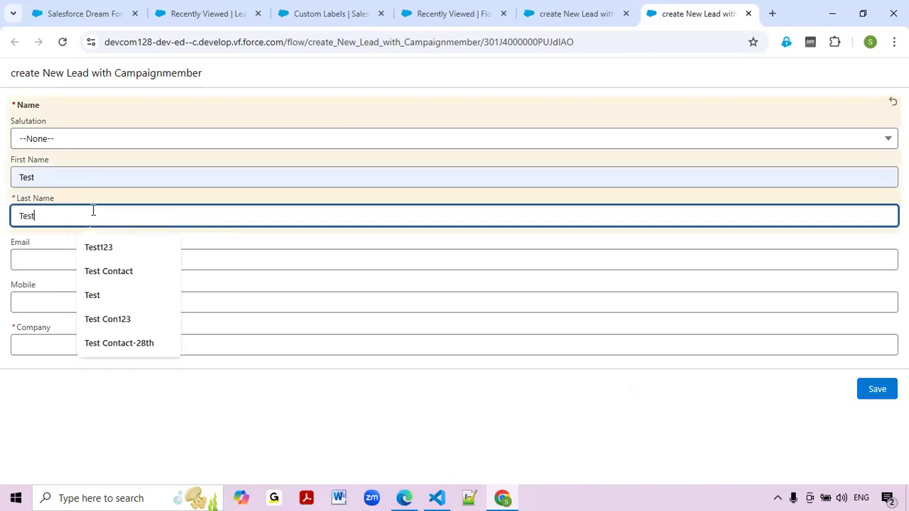
text( Salesforce Dream forc)
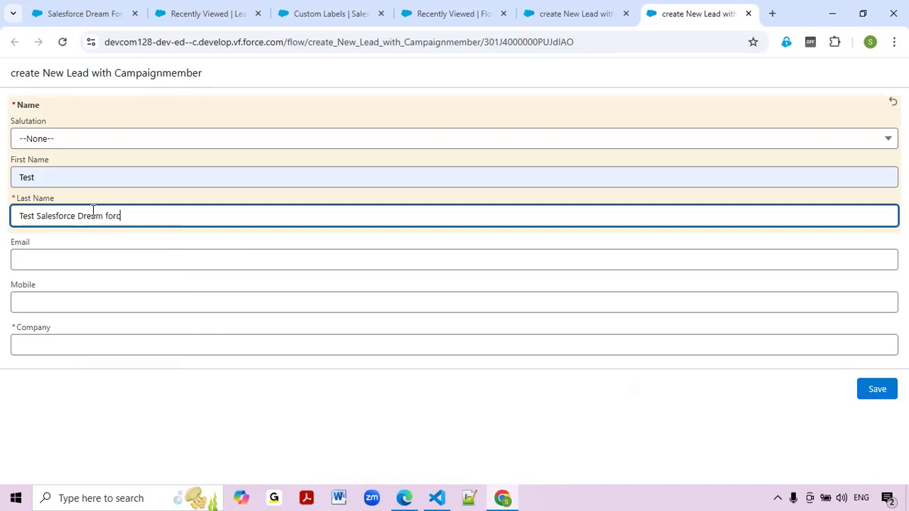
key(BackSpace)
key(BackSpace)
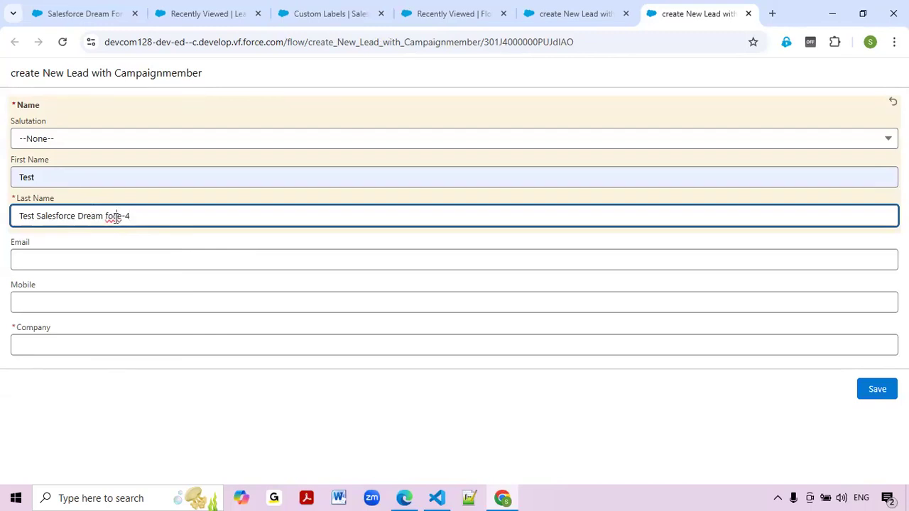
text(r)
Autofill the lead's e-mail address, mobile number and company Salesforce.
click(78, 258)
click(106, 293)
click(84, 309)
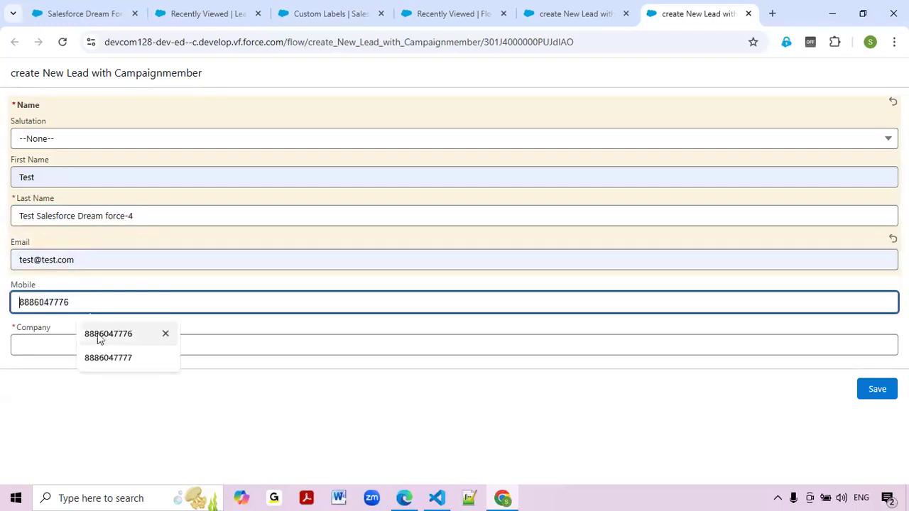
click(104, 333)
click(95, 341)
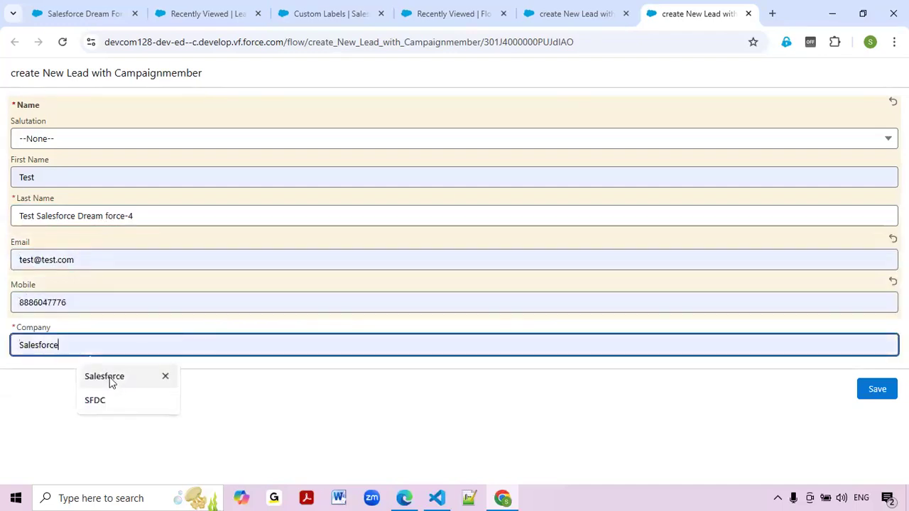
click(110, 378)
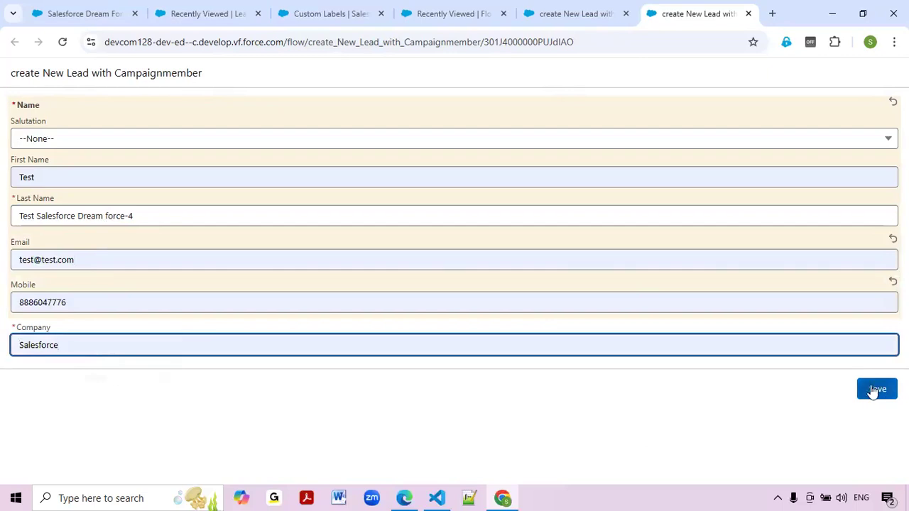
Confirm Dream Force shows Campaign Members (0), then submit the lead form.
click(73, 14)
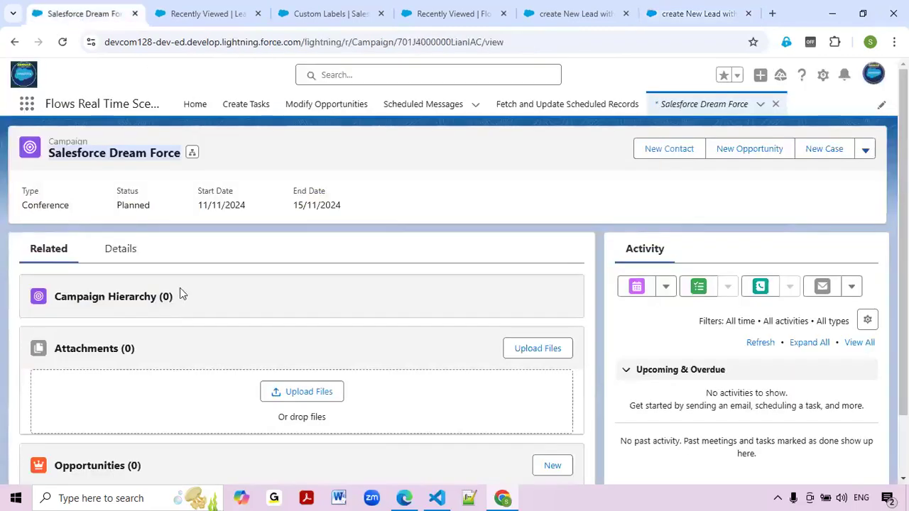
scroll(174, 320, down, 1)
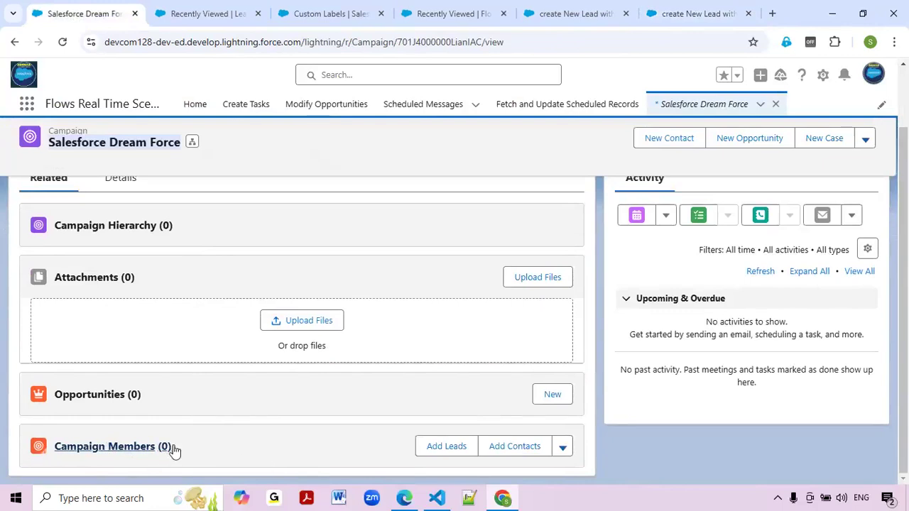
click(718, 11)
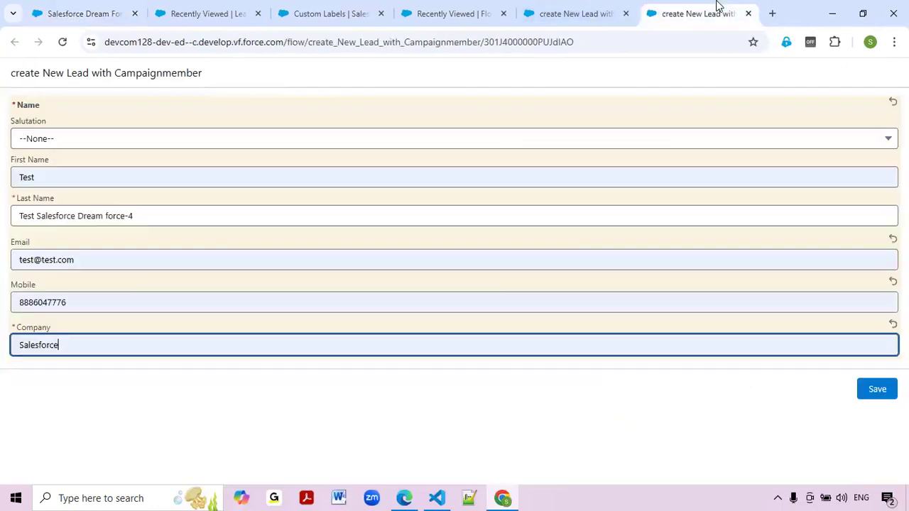
click(878, 392)
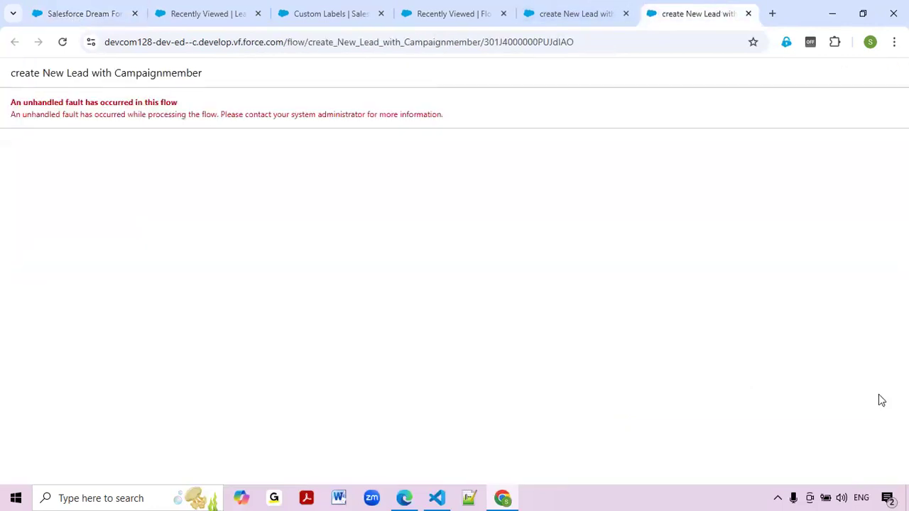
Launch a debug run of the flow from Flow Builder.
click(553, 20)
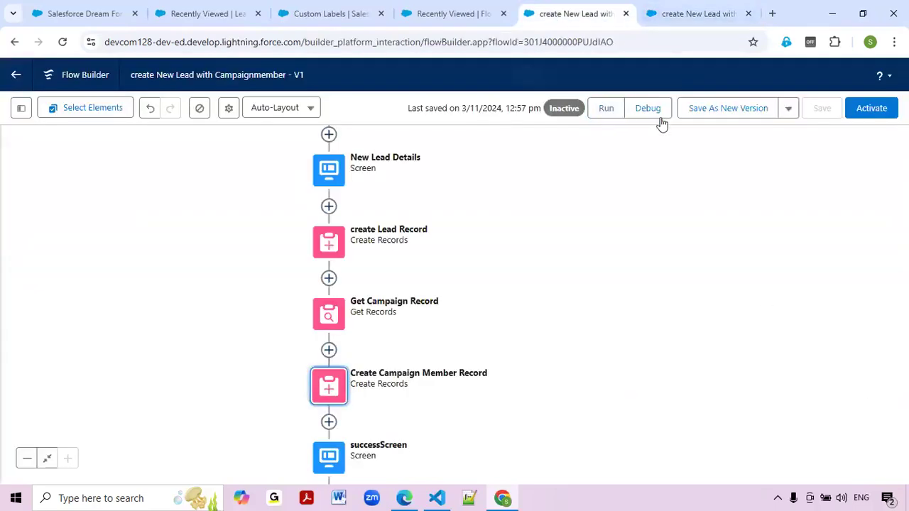
click(659, 111)
click(531, 10)
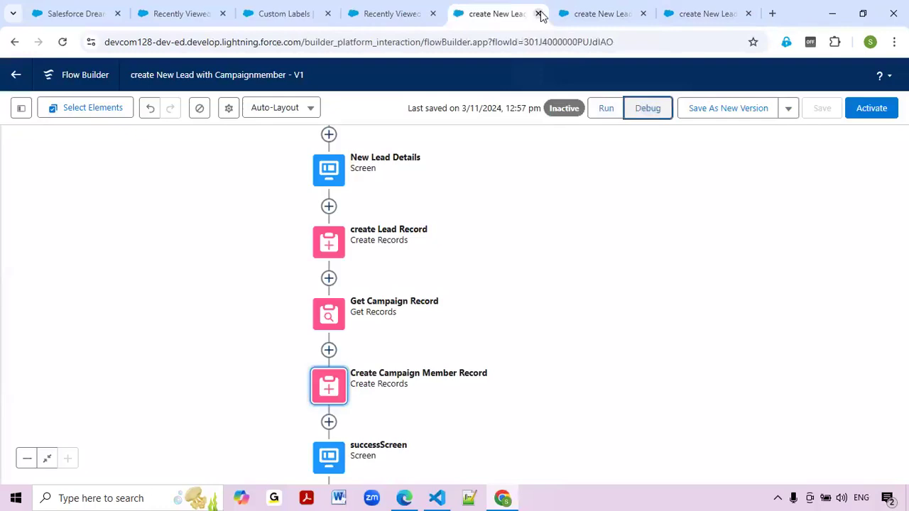
click(537, 14)
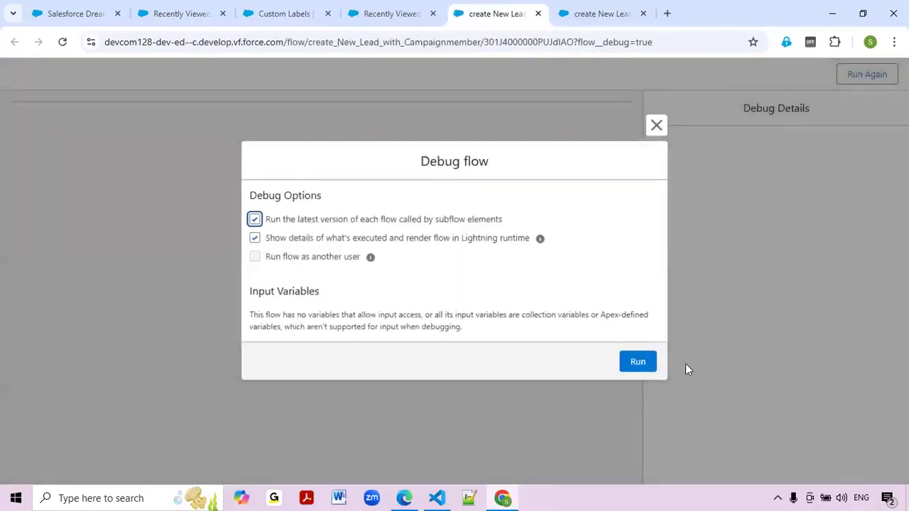
click(638, 363)
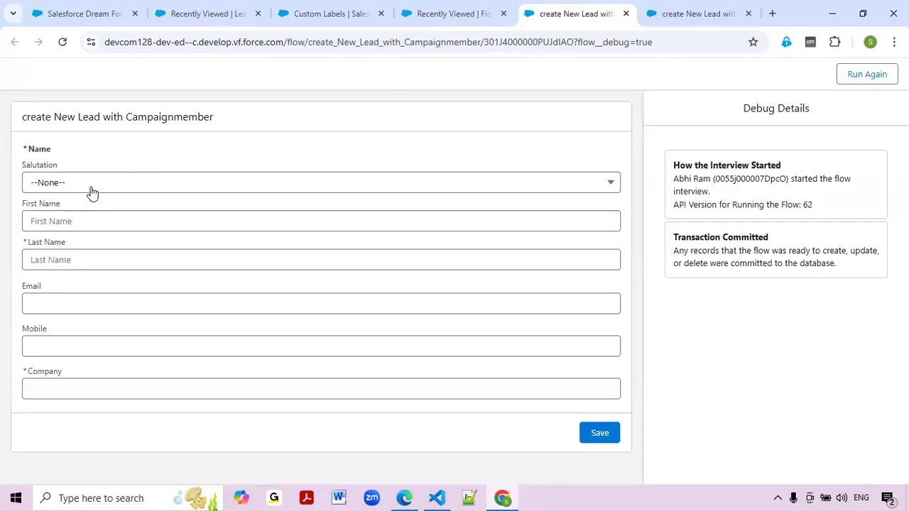
Enter First Name Test and Last Name Lead on the lead screen.
click(90, 186)
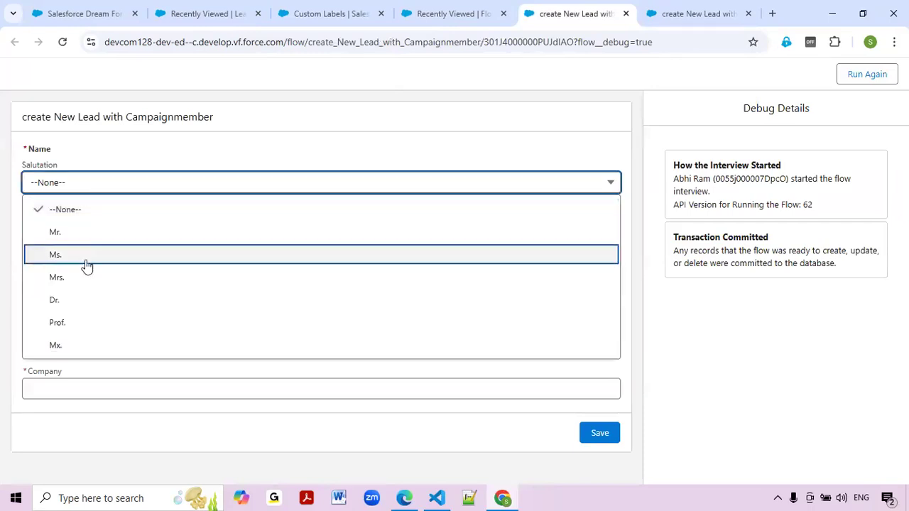
click(142, 142)
click(104, 222)
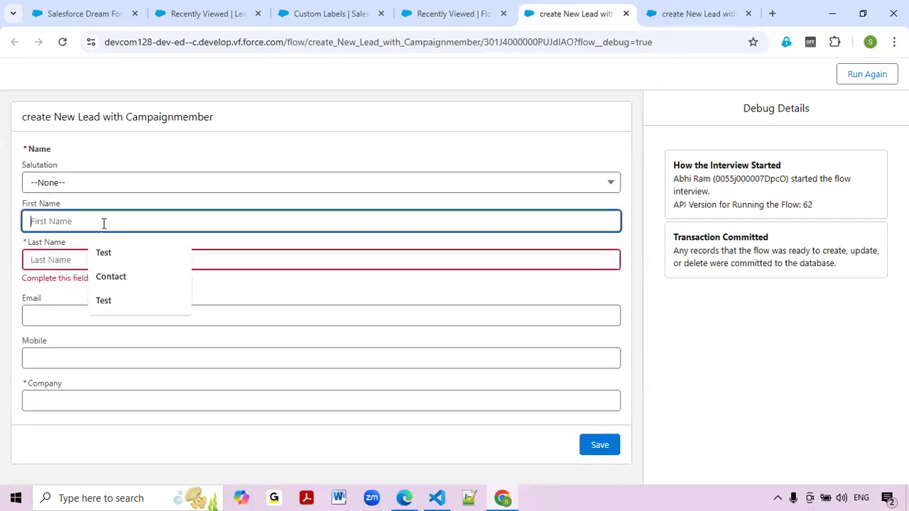
click(104, 252)
click(97, 260)
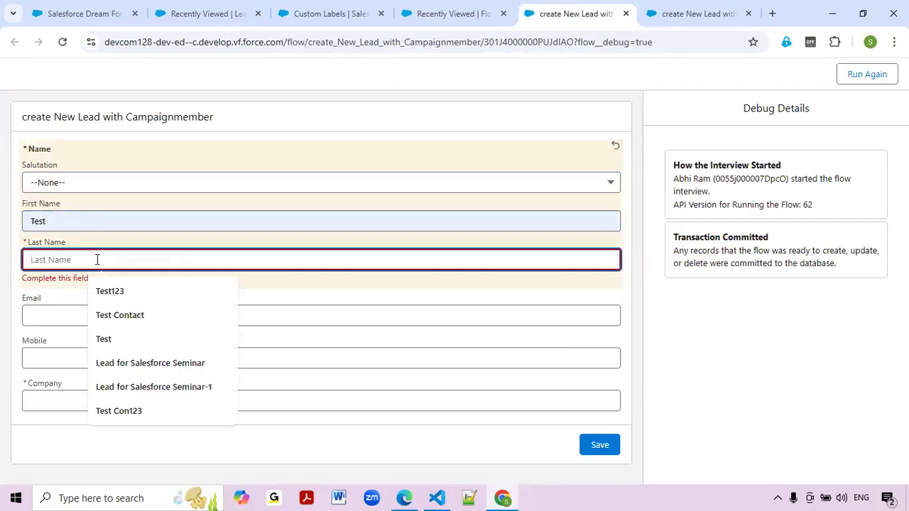
text(Lead)
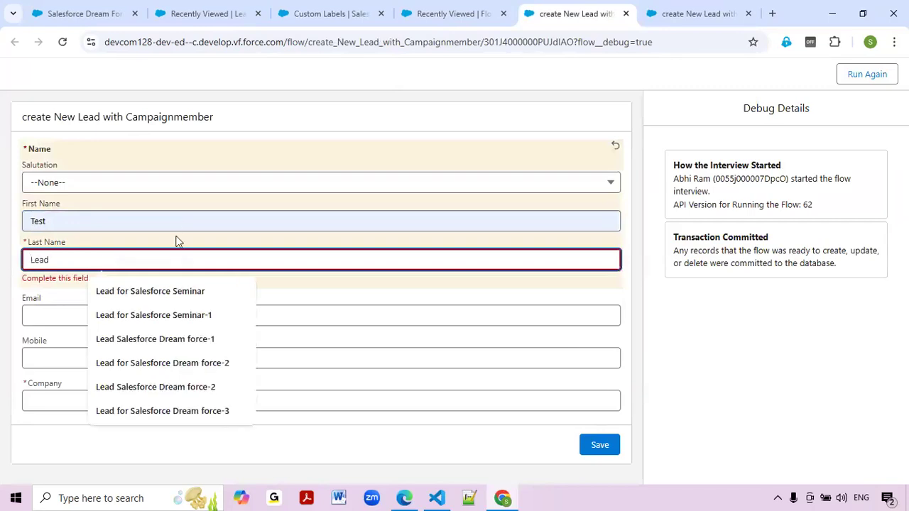
Autofill e-mail, mobile and company Salesforce, then submit the lead details.
click(46, 303)
click(96, 337)
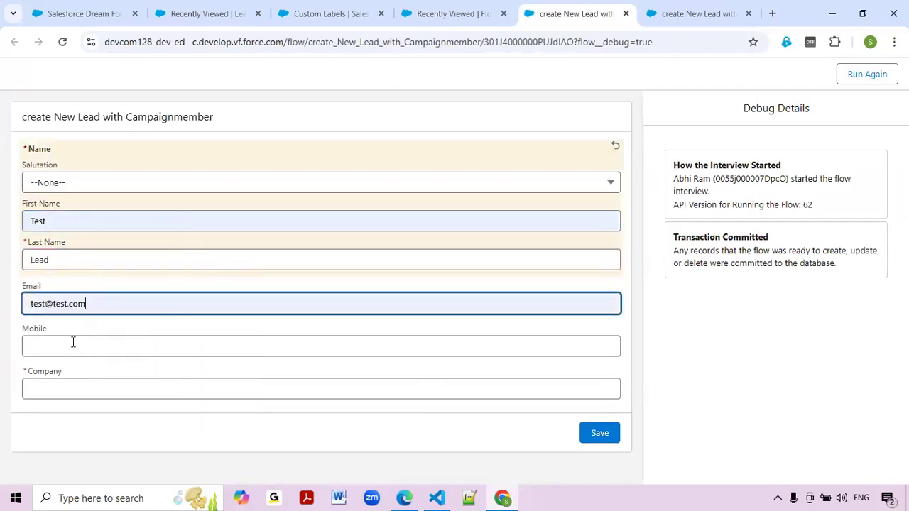
click(73, 344)
click(98, 380)
click(99, 389)
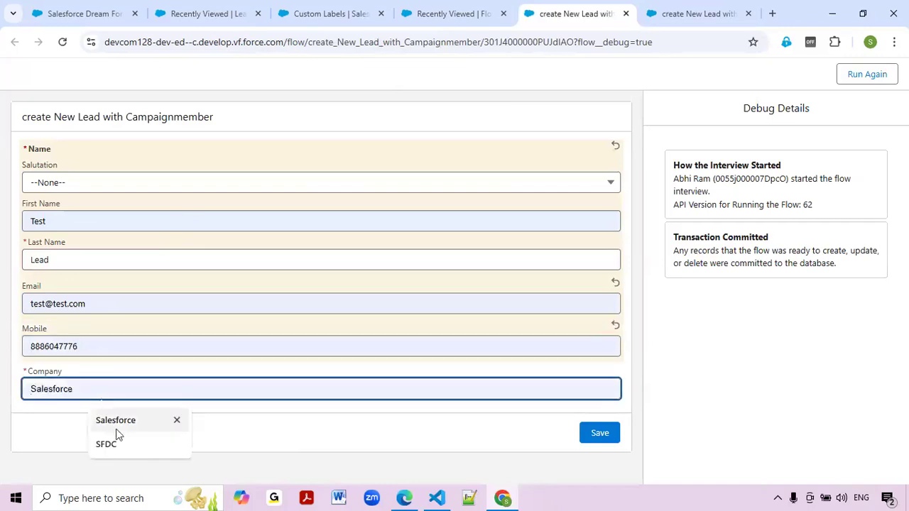
click(117, 428)
click(598, 432)
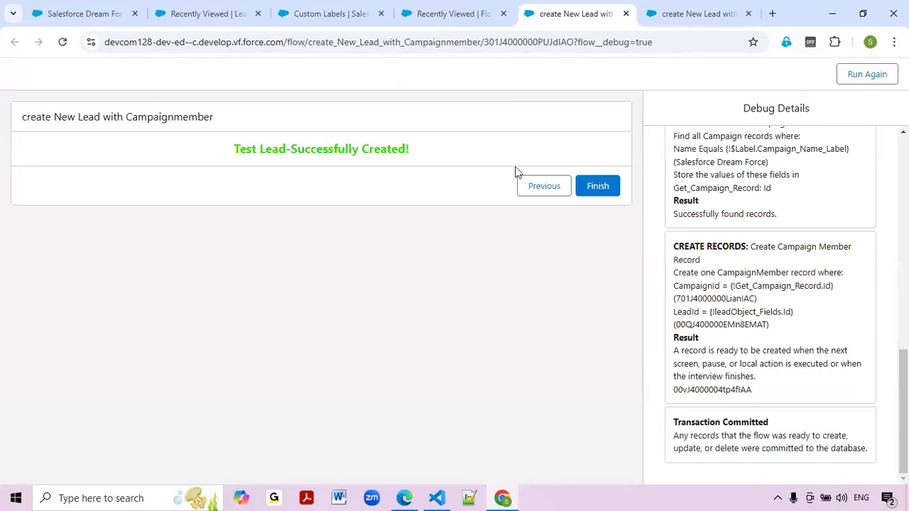
Check the 'Test Lead-Successfully Created!' message, then go to the Dream Force campaign tab.
drag(223, 152, 431, 146)
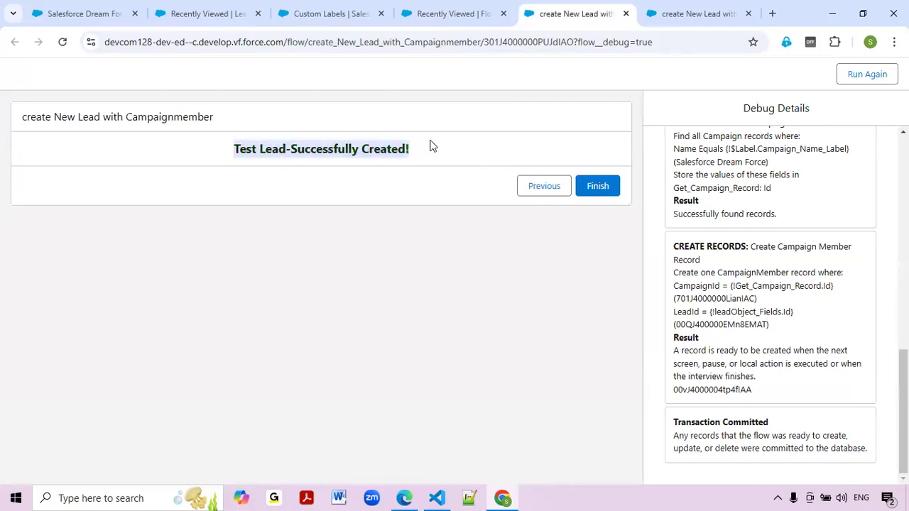
click(431, 146)
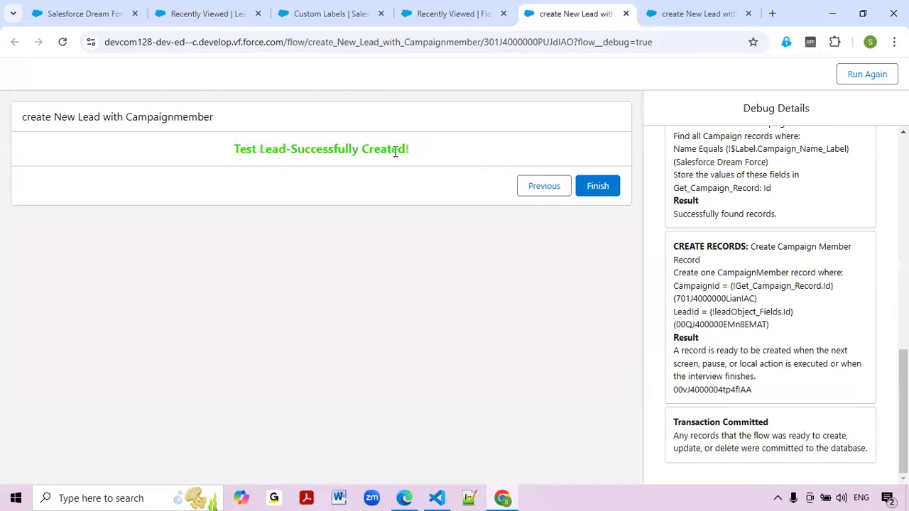
click(89, 14)
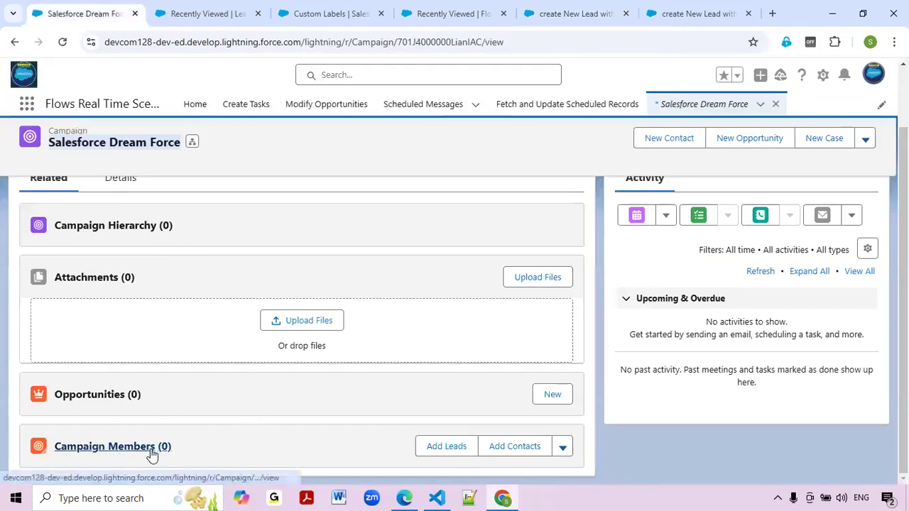
Reload the campaign record, then open Add Leads to Campaign and cancel without adding any.
click(66, 44)
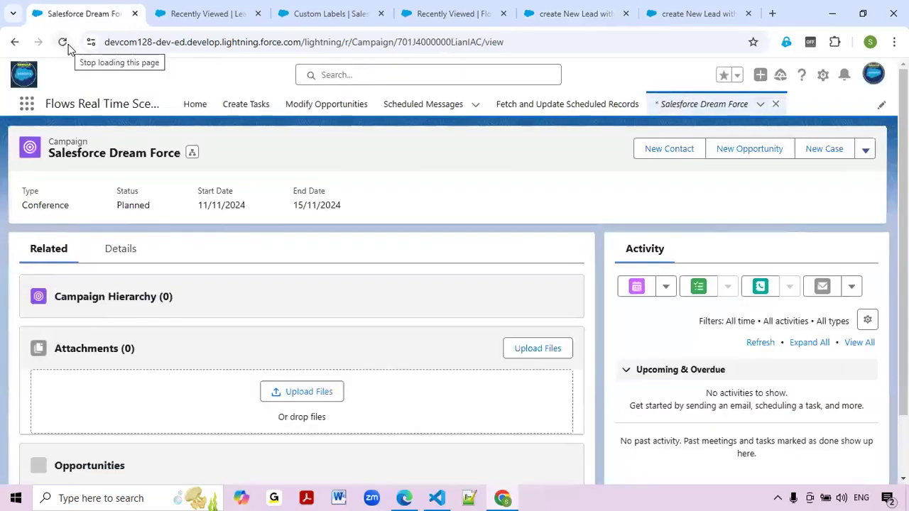
scroll(204, 363, down, 1)
scroll(205, 363, down, 2)
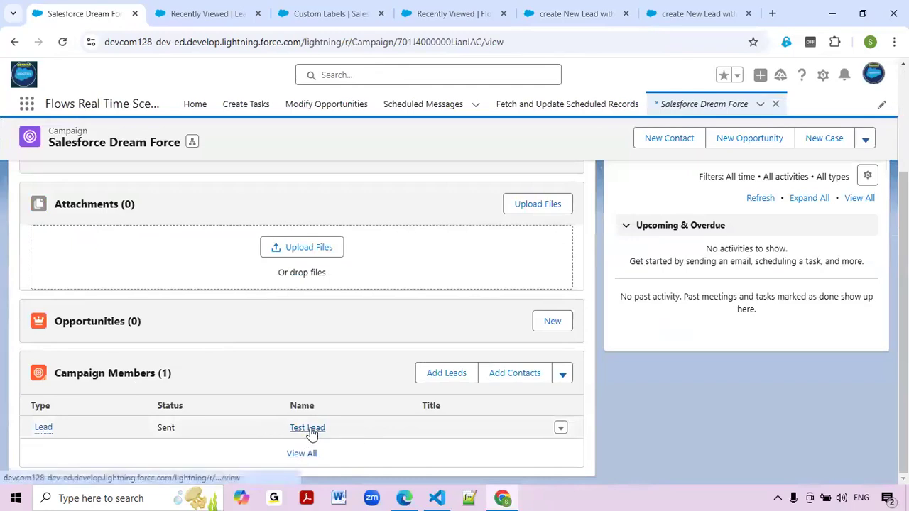
click(431, 382)
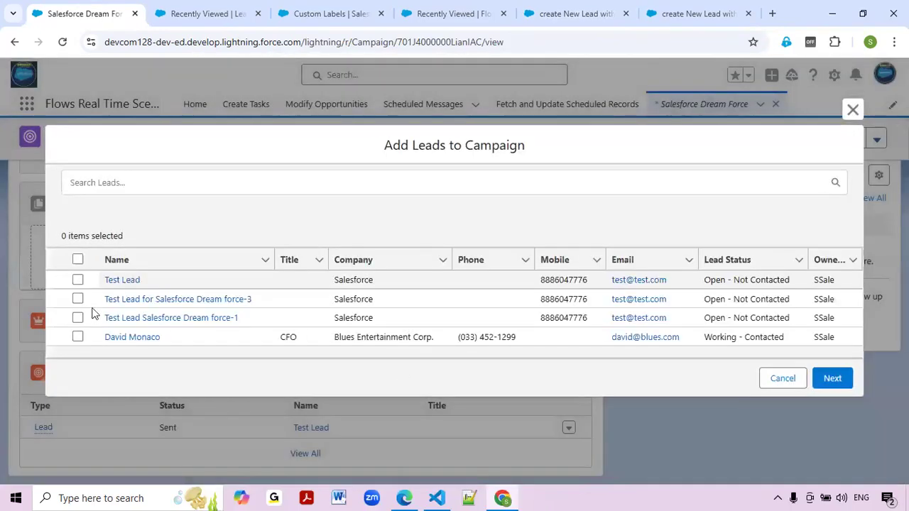
click(77, 279)
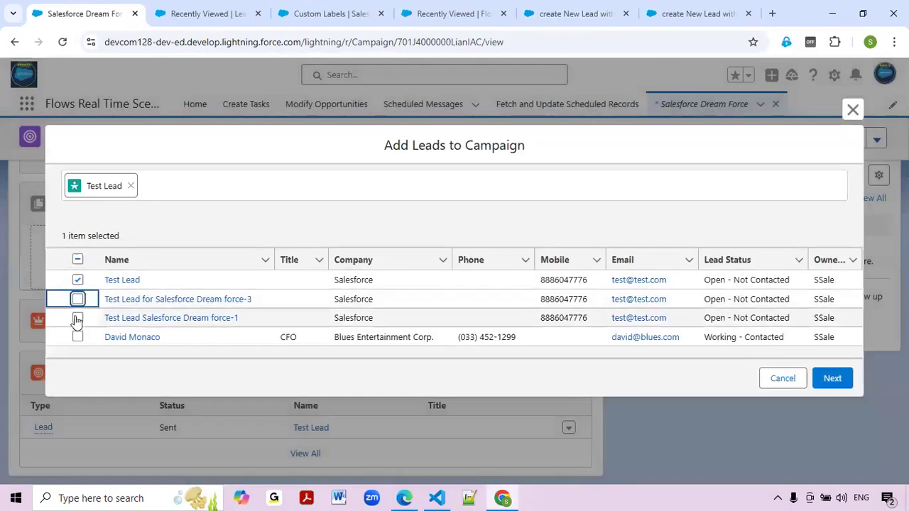
click(77, 318)
click(77, 300)
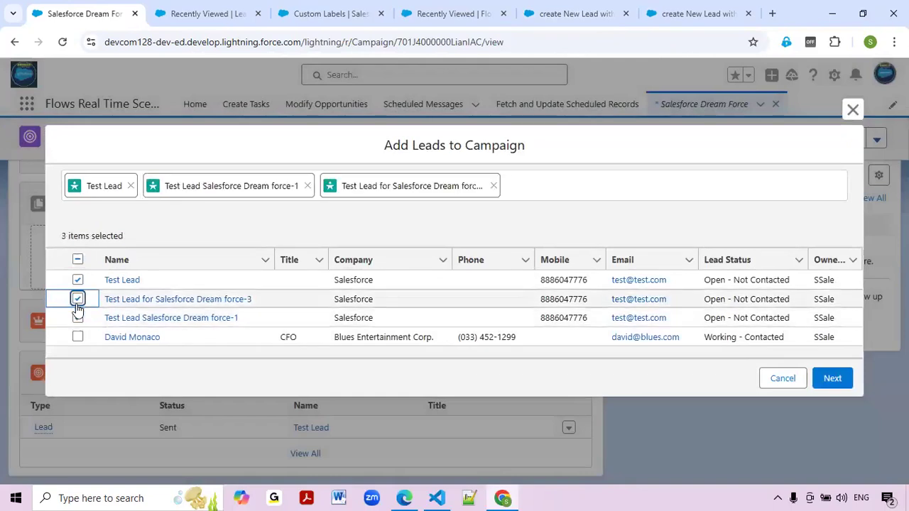
click(784, 380)
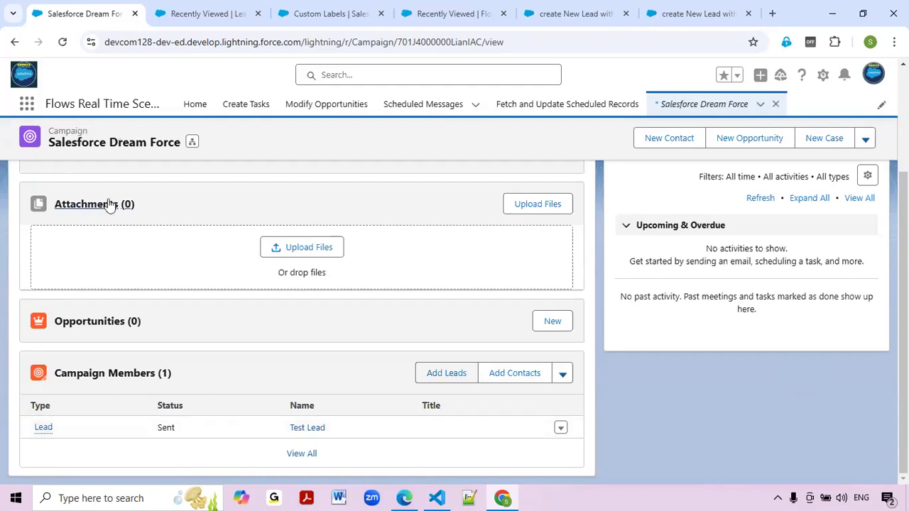
Review the Campaign Members list showing Test Lead, then return to the debug results.
scroll(111, 205, up, 3)
drag(46, 156, 166, 159)
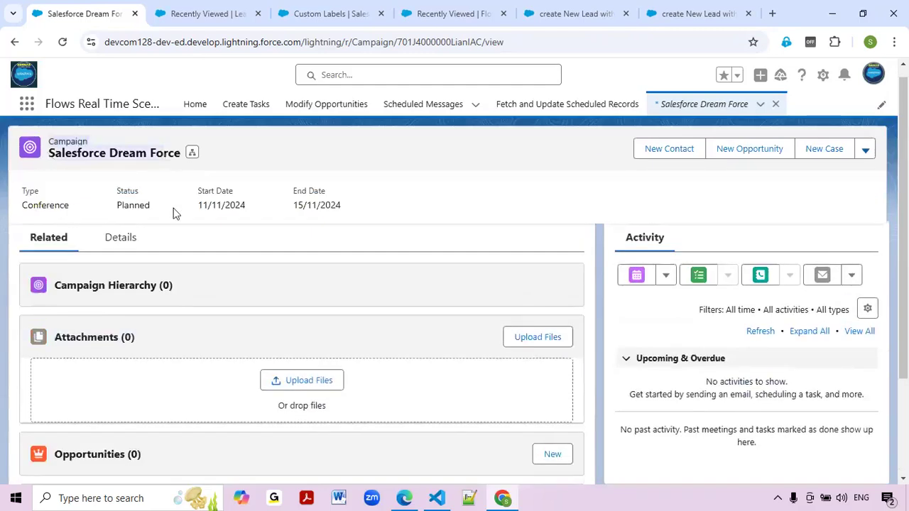
scroll(176, 213, down, 2)
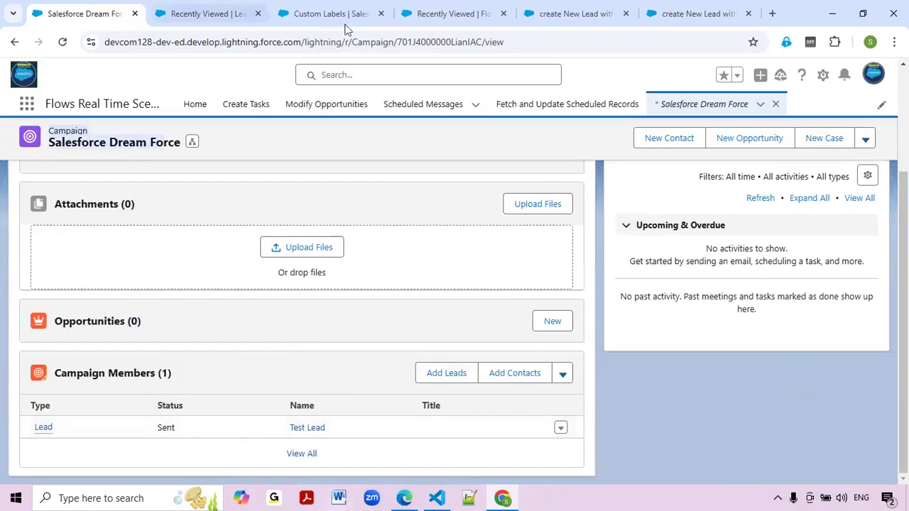
click(562, 9)
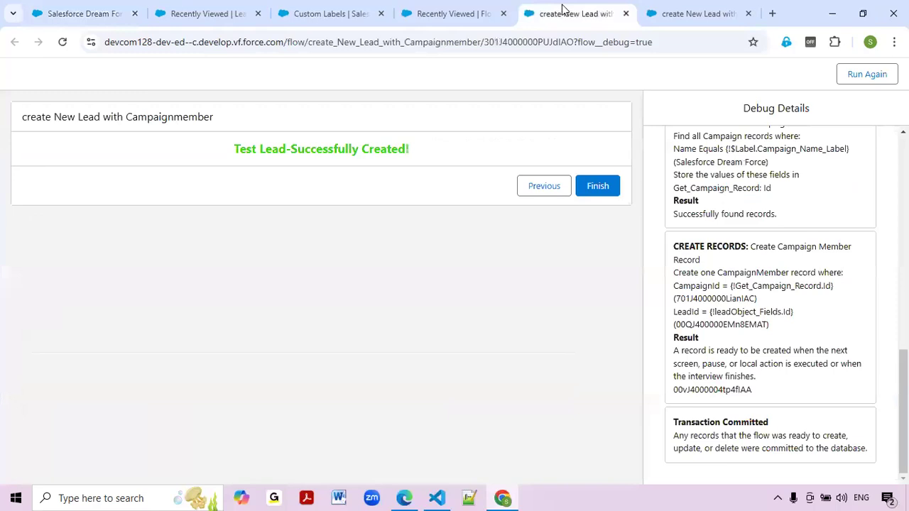
Close the errored flow run tab and the flow debug tab.
click(447, 9)
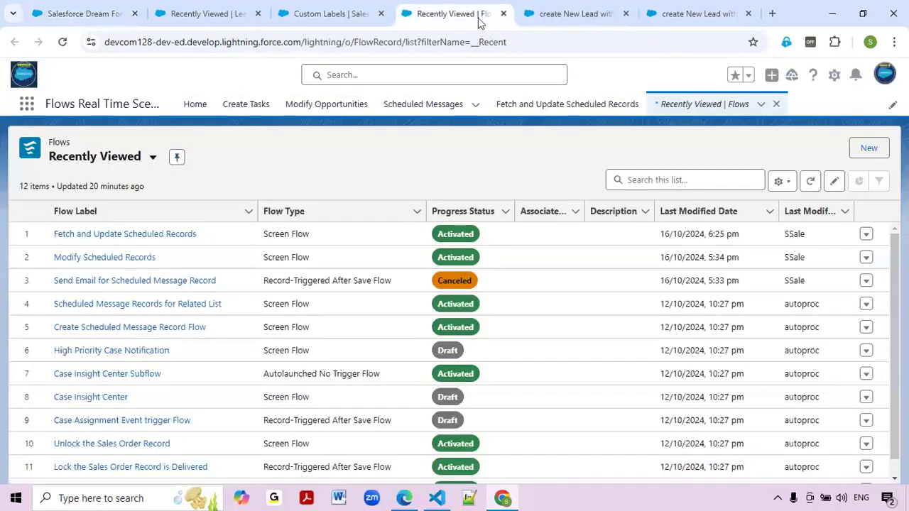
click(605, 7)
click(671, 13)
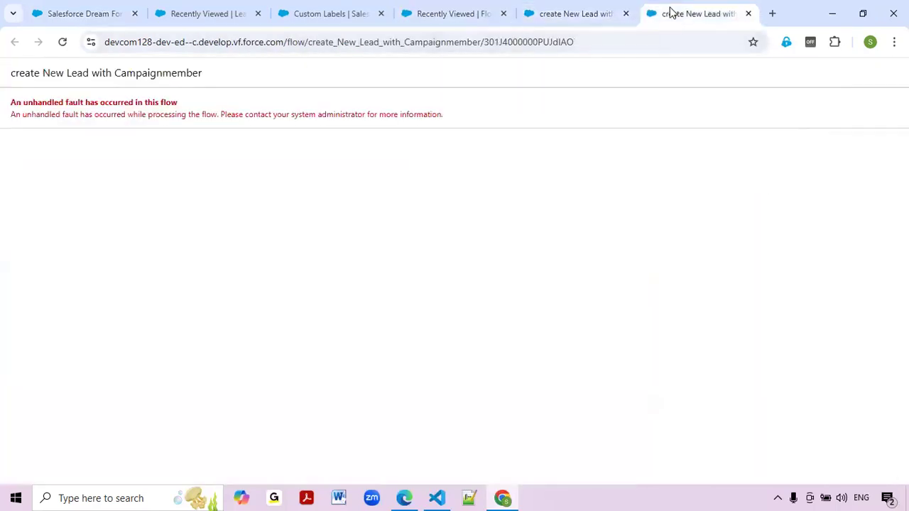
click(747, 13)
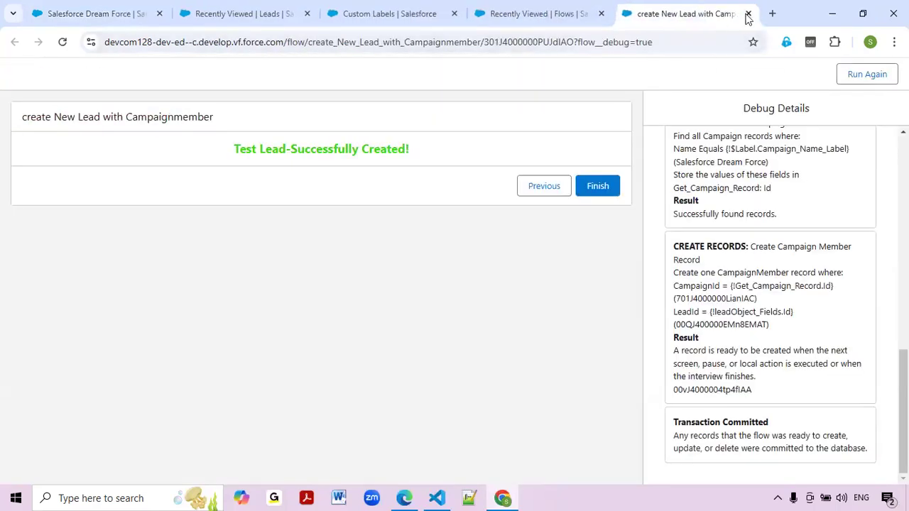
click(746, 14)
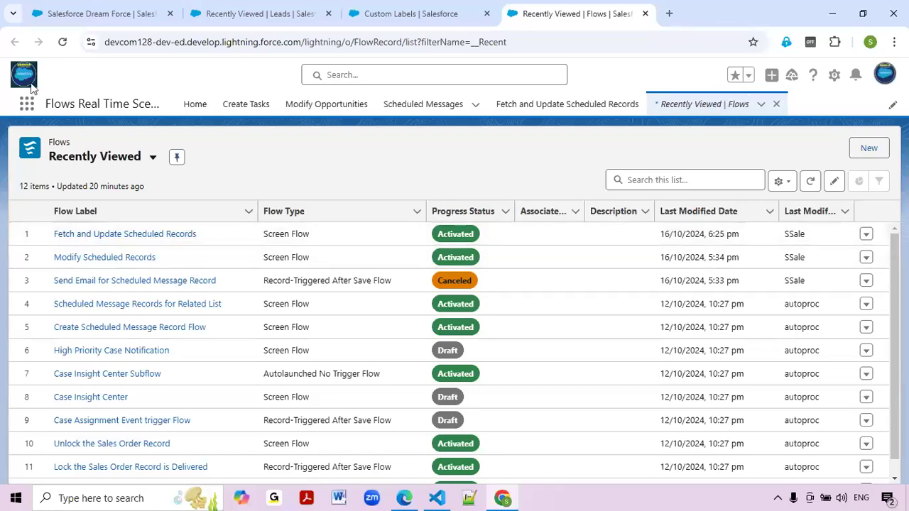
Reload Recently Viewed Flows and open the latest version of create New Lead with Campaignmember.
click(62, 42)
click(383, 13)
click(574, 13)
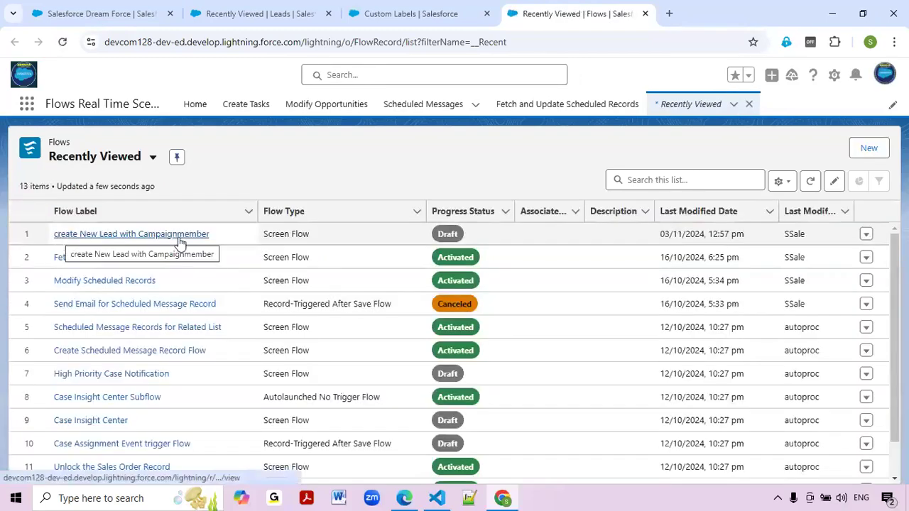
click(178, 237)
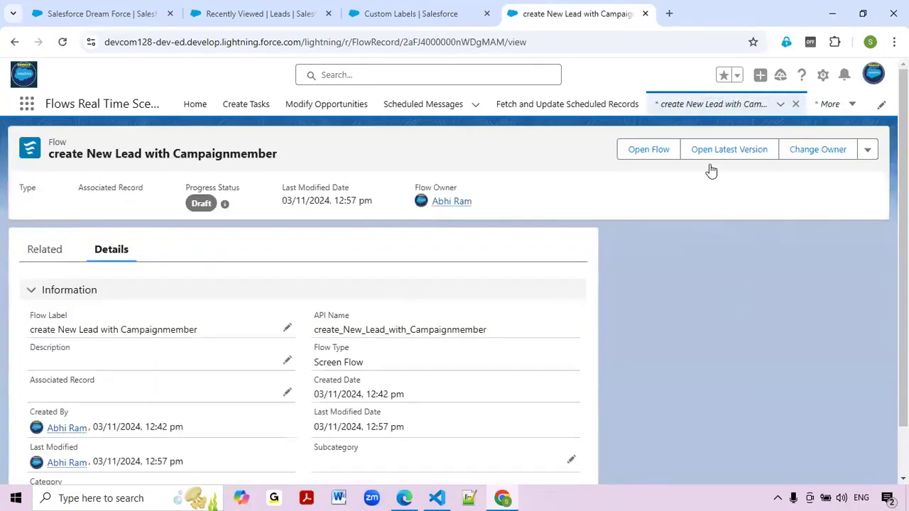
click(741, 153)
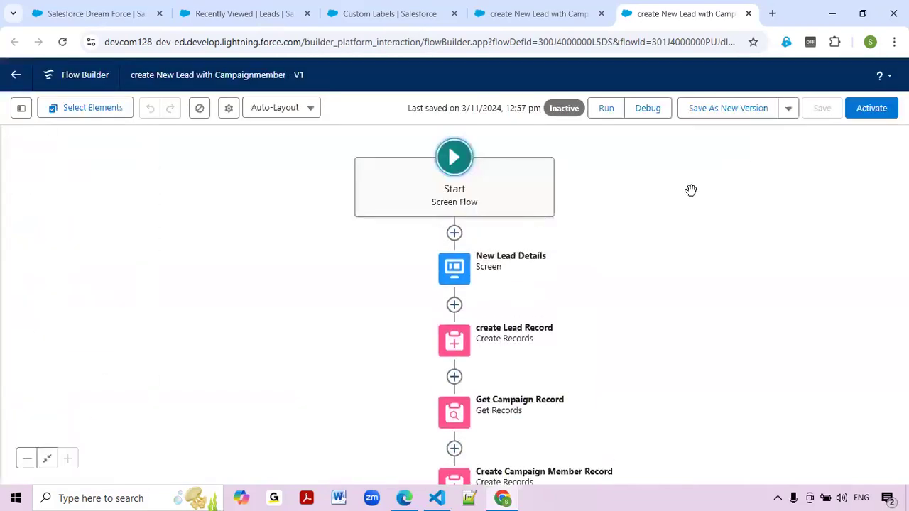
Open and close the New Lead Details editor, then run the flow in a new tab.
double_click(455, 278)
click(852, 106)
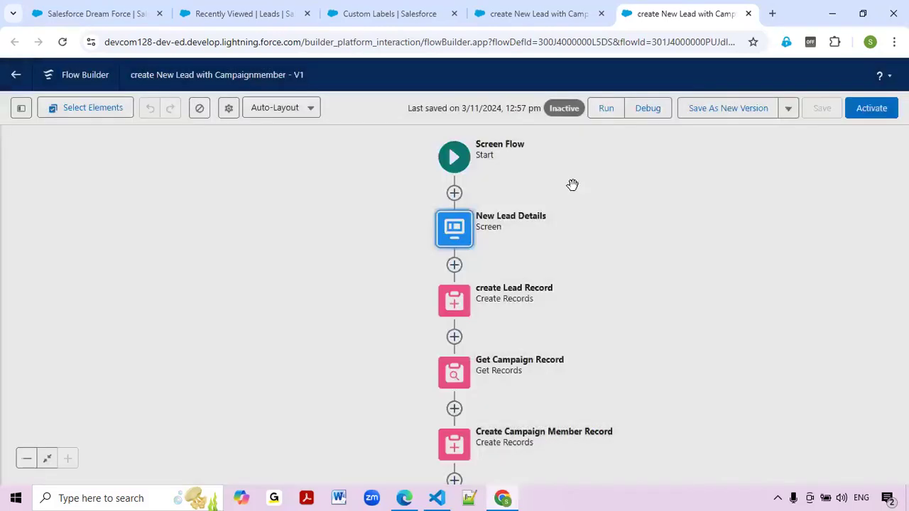
click(604, 108)
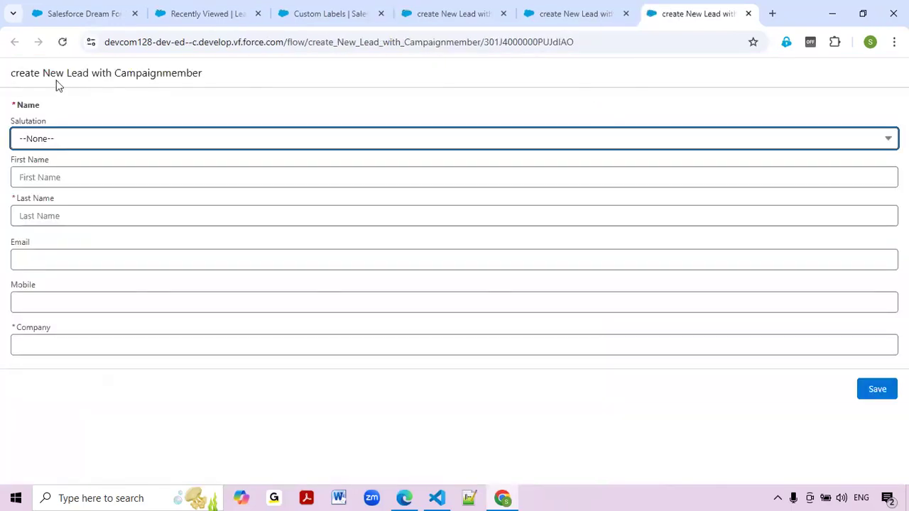
Inspect the run page heading repeating the flow name, then return to Flow Builder.
drag(23, 77, 225, 78)
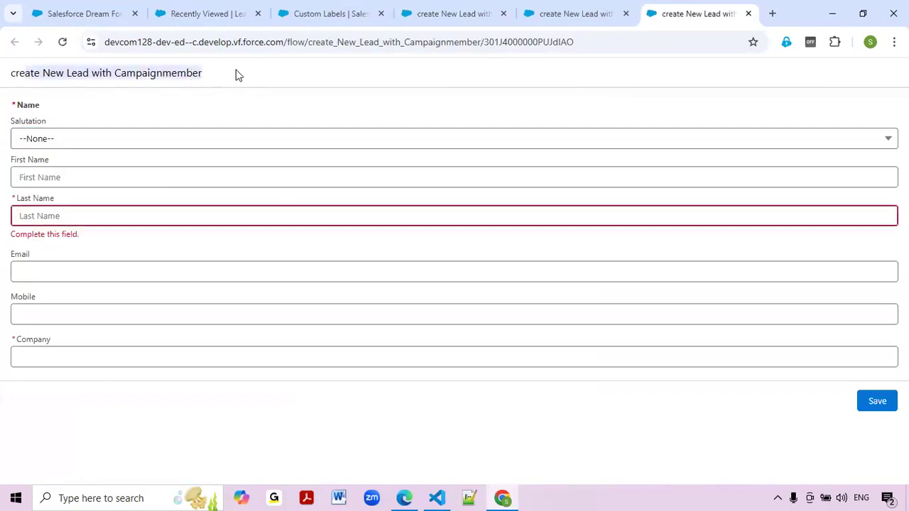
triple_click(157, 67)
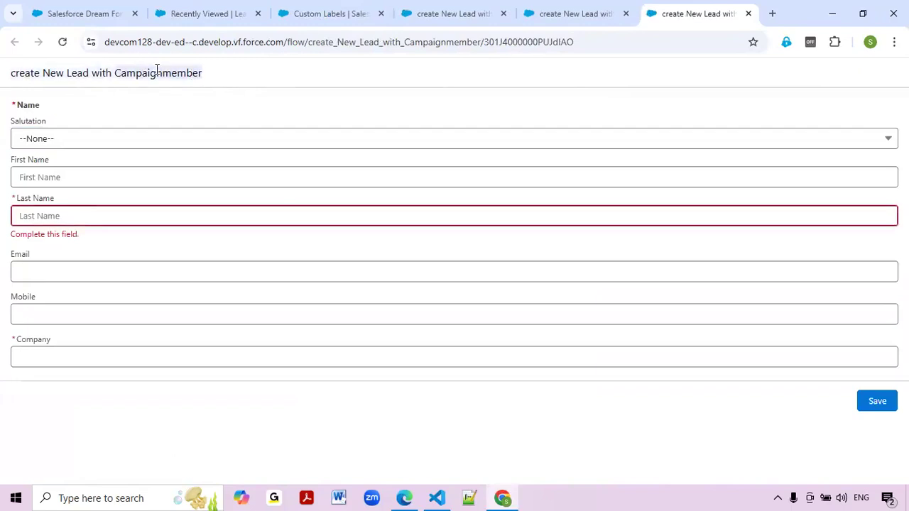
click(158, 69)
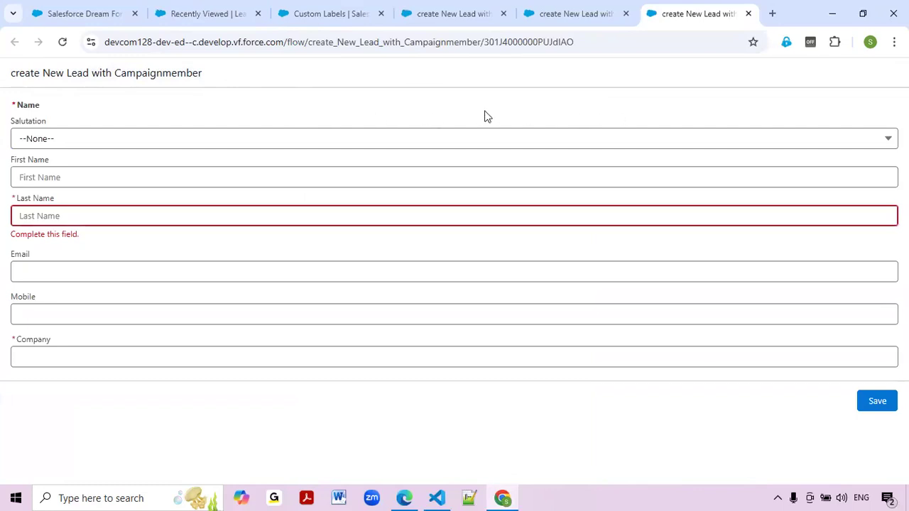
click(576, 15)
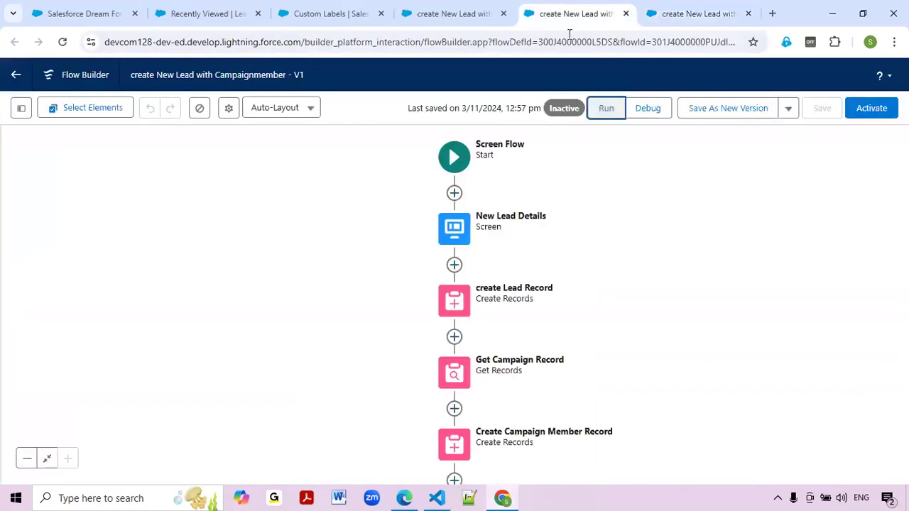
click(456, 227)
Turn off Show Header on the New Lead Details screen.
double_click(457, 227)
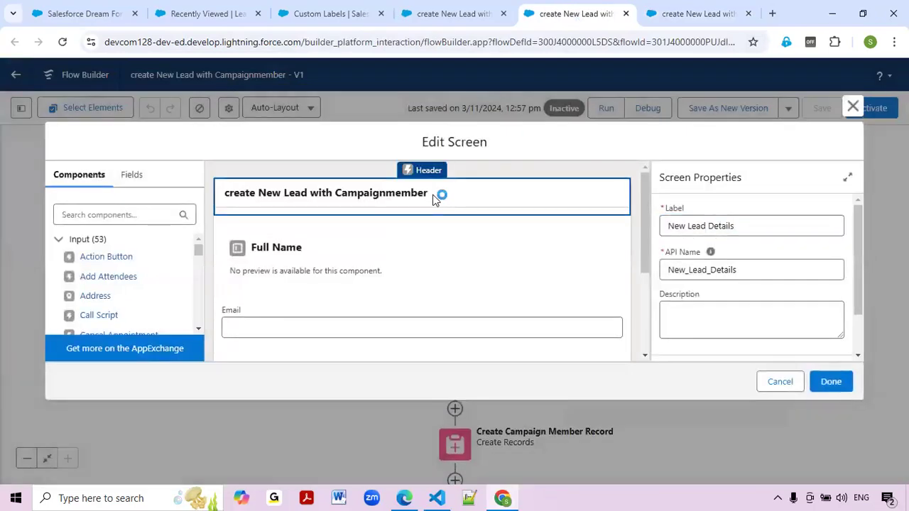
click(668, 317)
scroll(717, 306, down, 2)
click(664, 282)
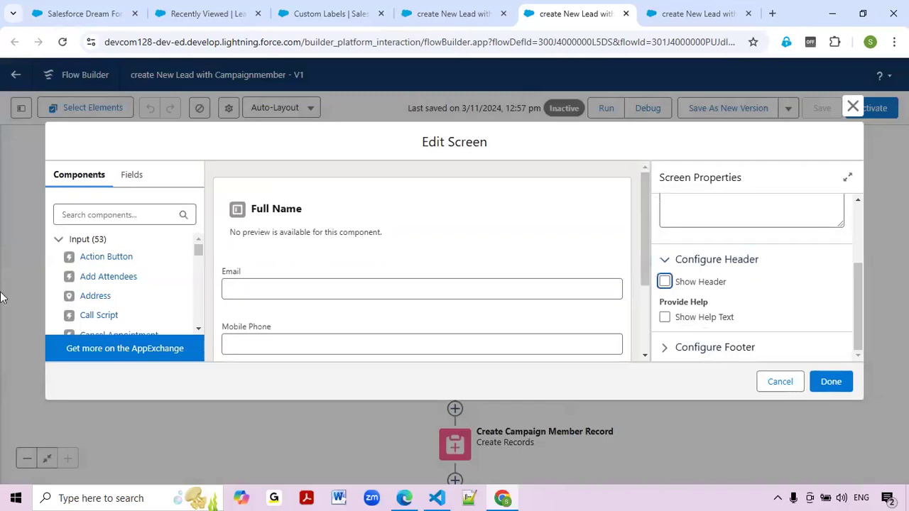
Add a Display Text component above the Full Name field.
click(129, 219)
text(disp)
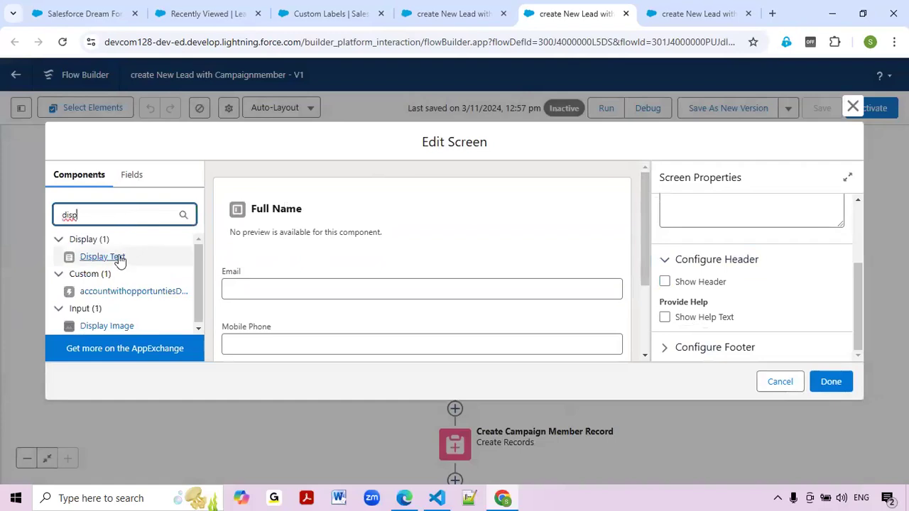
drag(118, 257, 399, 194)
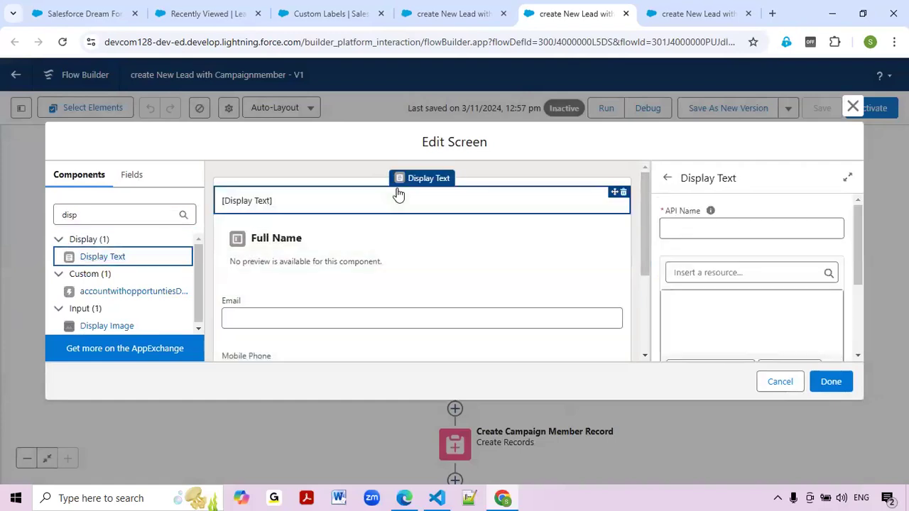
click(725, 234)
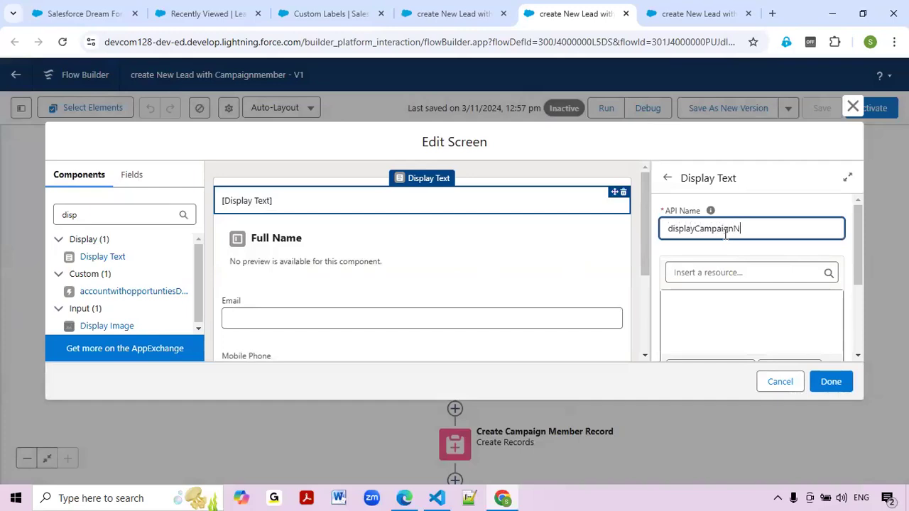
Check the Dream Force campaign and running lead form, then return to displayCampaignName's empty text body.
click(732, 313)
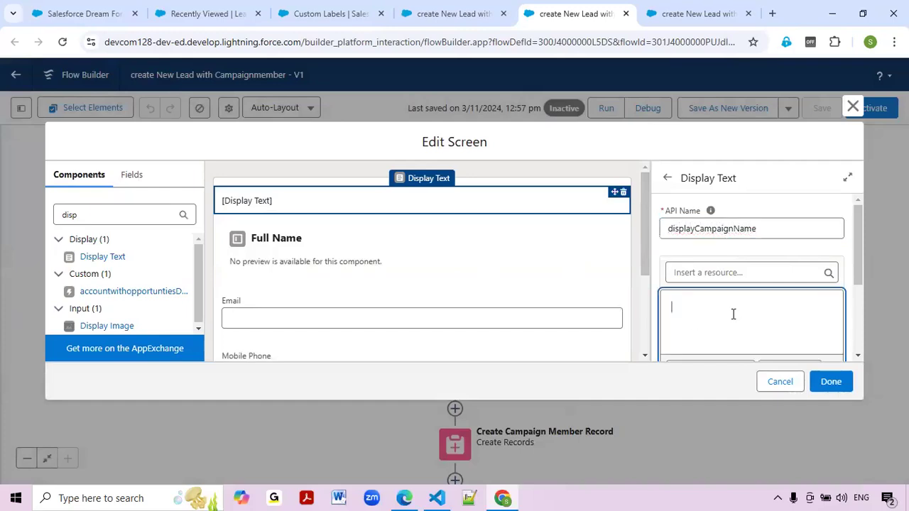
click(79, 13)
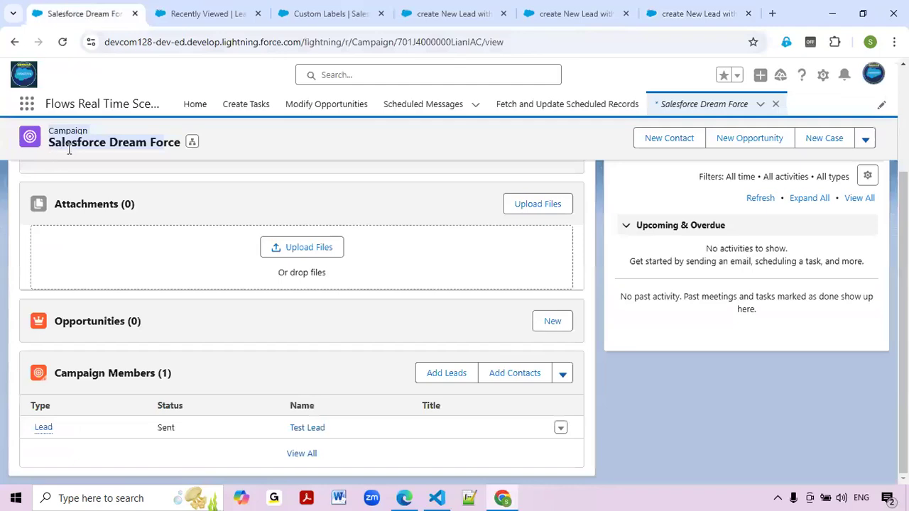
drag(53, 144, 188, 146)
click(153, 148)
click(700, 13)
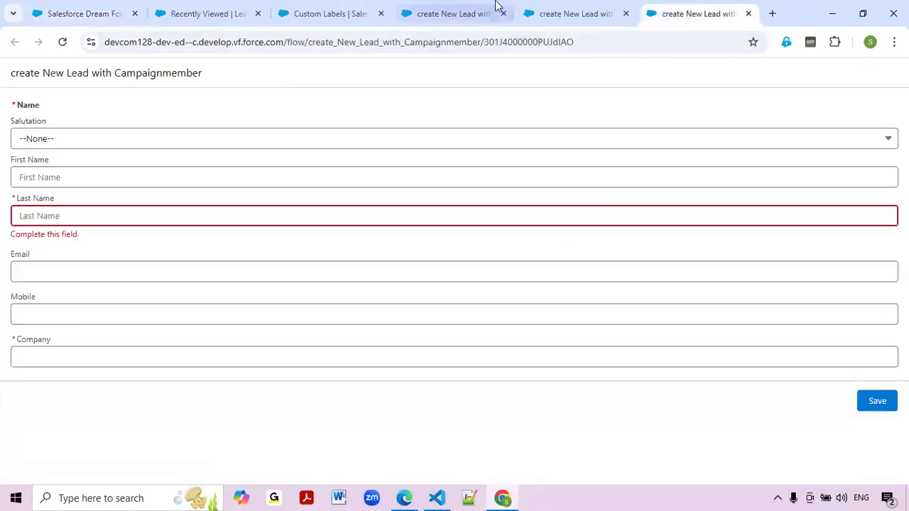
click(533, 13)
click(705, 316)
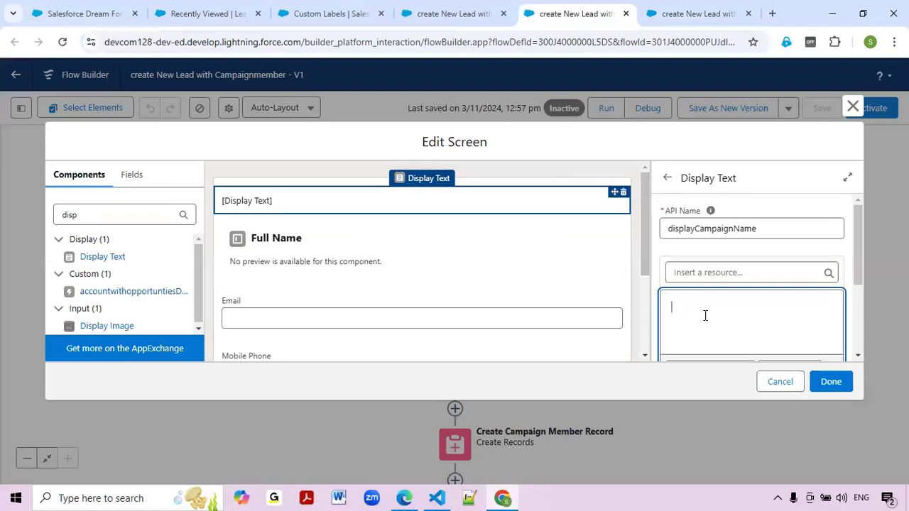
Insert {!$Label.Campaign_Name_Label} from Global Variables into the display text and select it.
click(750, 272)
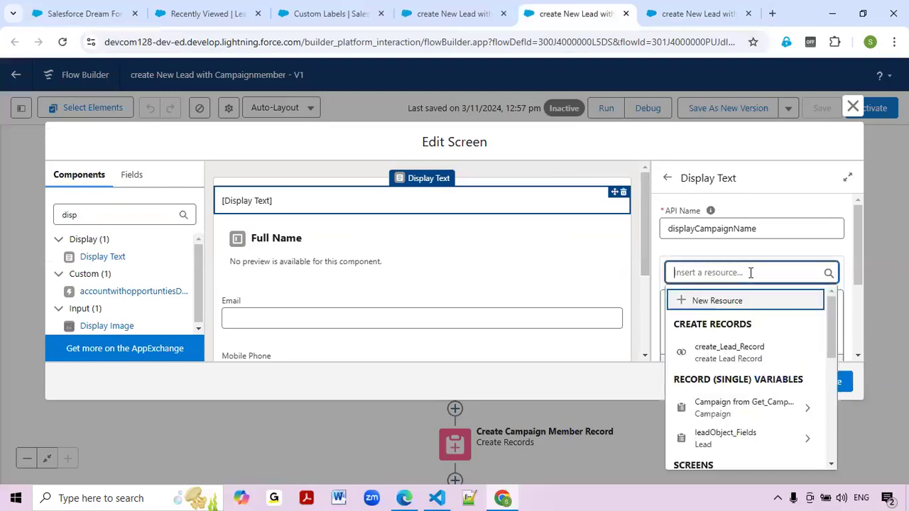
scroll(754, 362, down, 1)
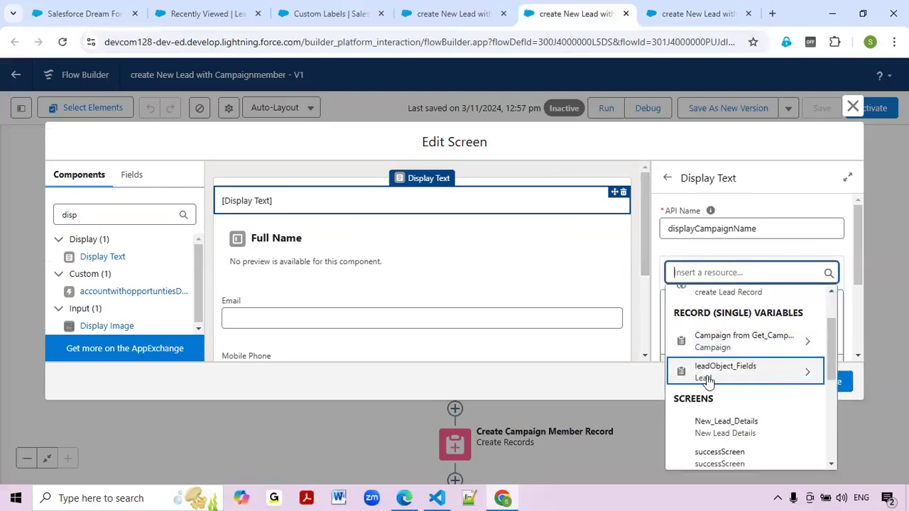
scroll(749, 377, down, 1)
scroll(747, 339, down, 1)
scroll(747, 339, down, 2)
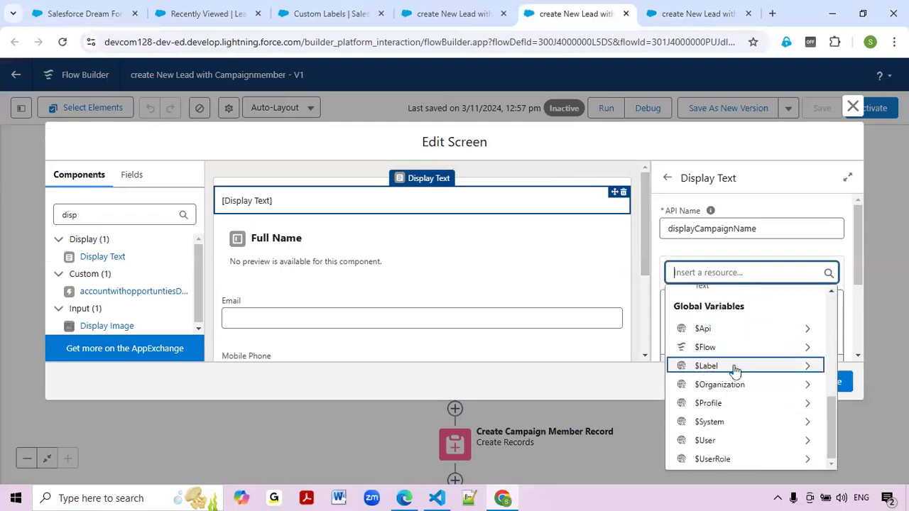
click(736, 366)
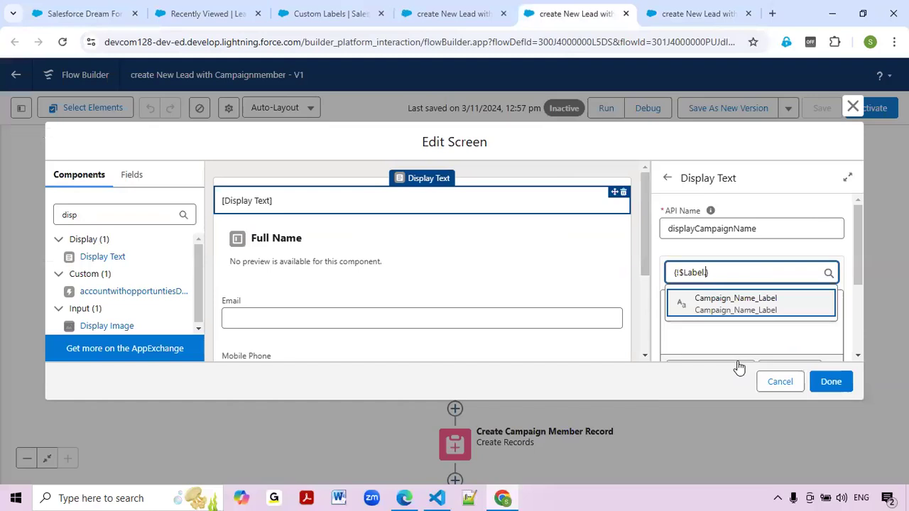
click(751, 309)
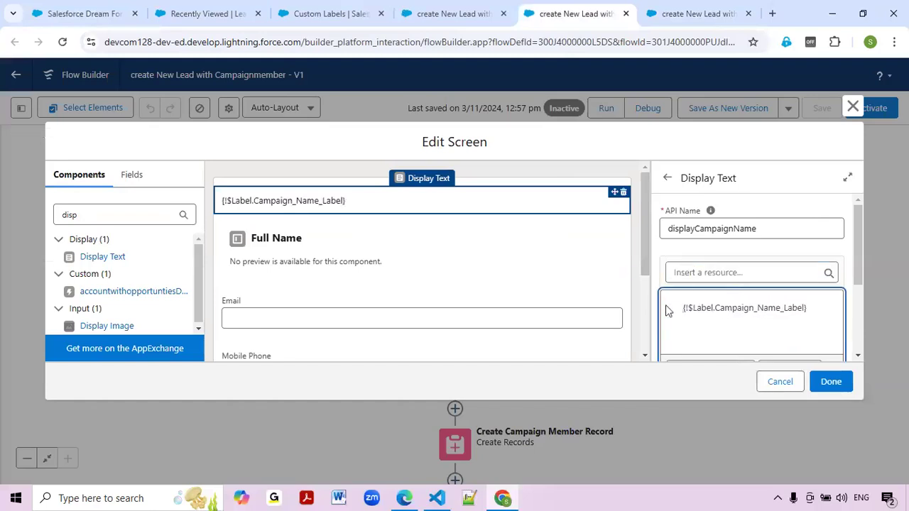
drag(679, 310, 827, 310)
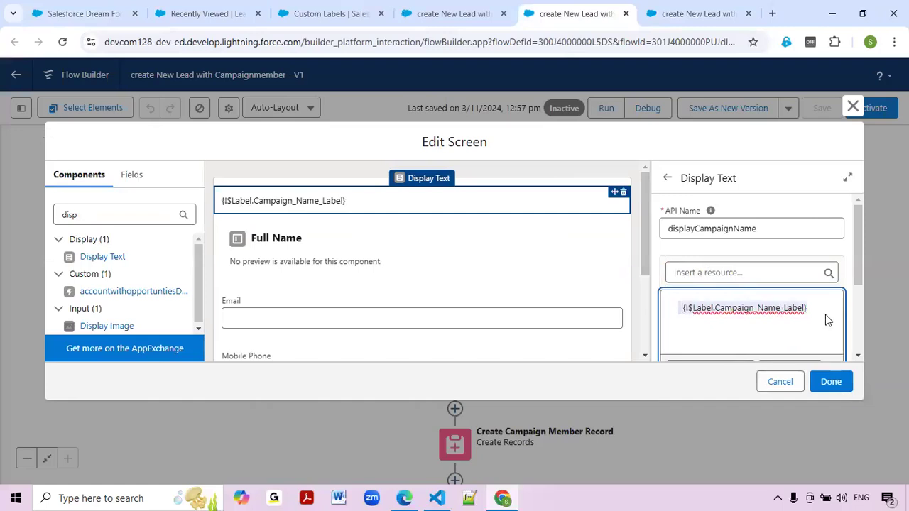
Format the label reference at size 22, bold, underlined and centred.
scroll(824, 316, down, 1)
click(815, 308)
scroll(781, 275, down, 1)
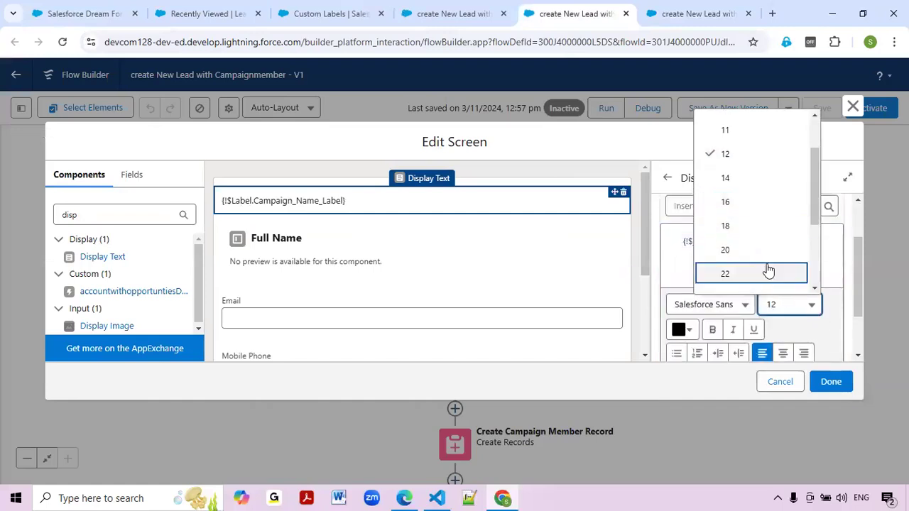
click(763, 274)
scroll(754, 279, down, 1)
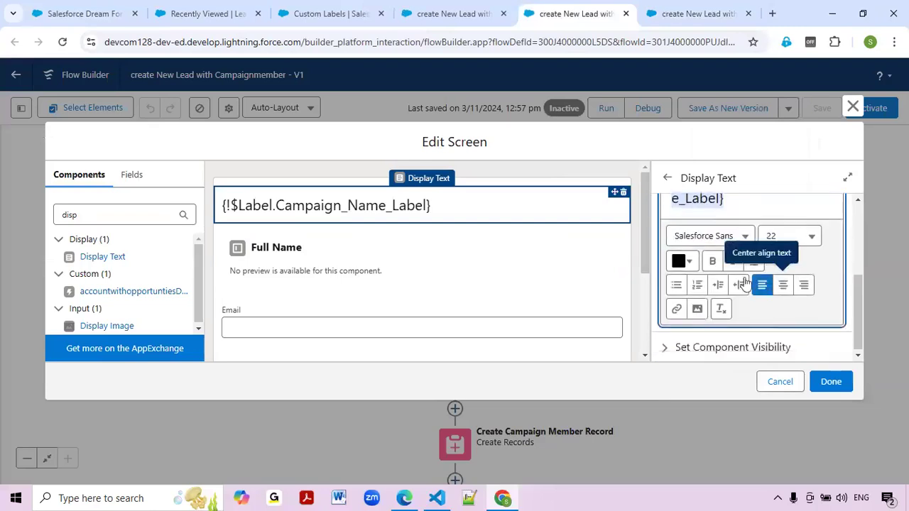
click(712, 262)
click(753, 263)
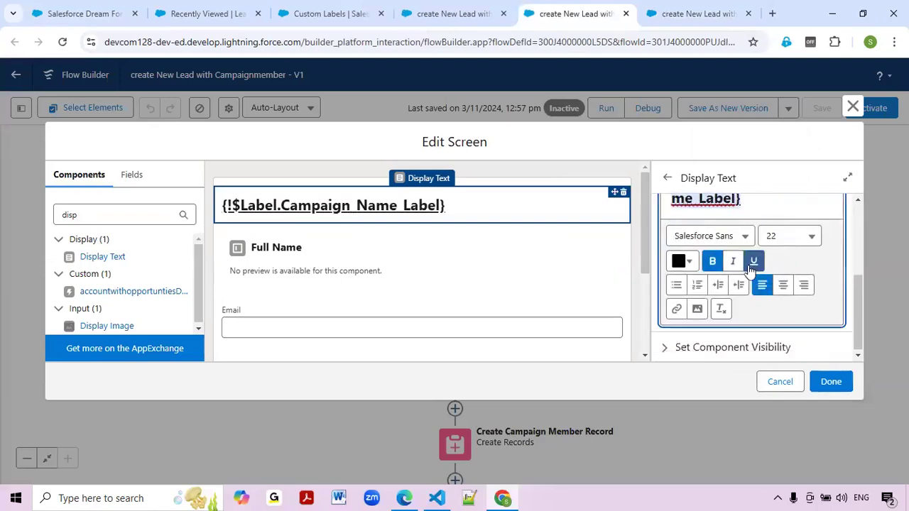
click(784, 286)
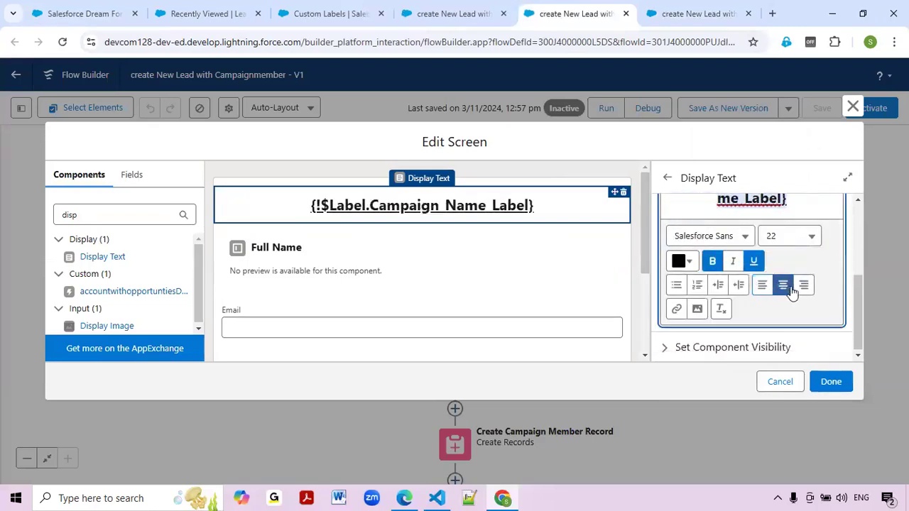
Colour the label text dark purple.
click(694, 267)
click(685, 263)
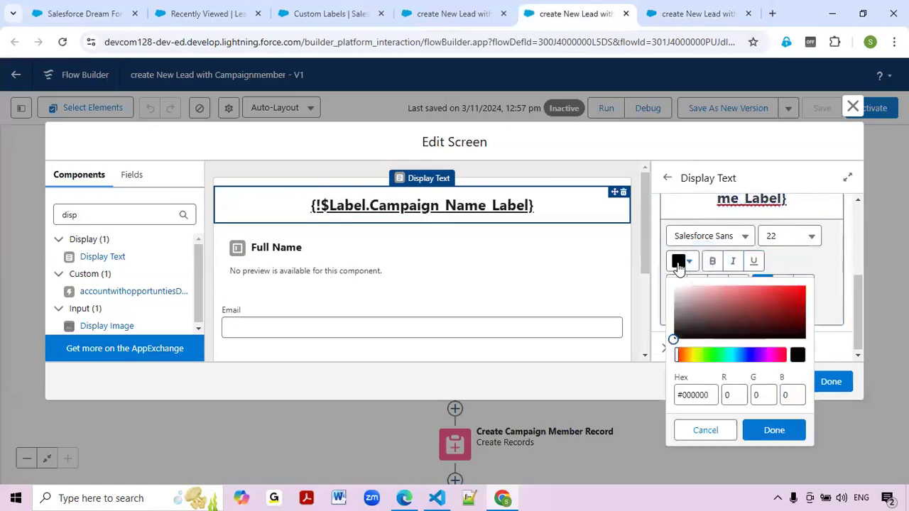
drag(779, 355, 761, 355)
click(746, 357)
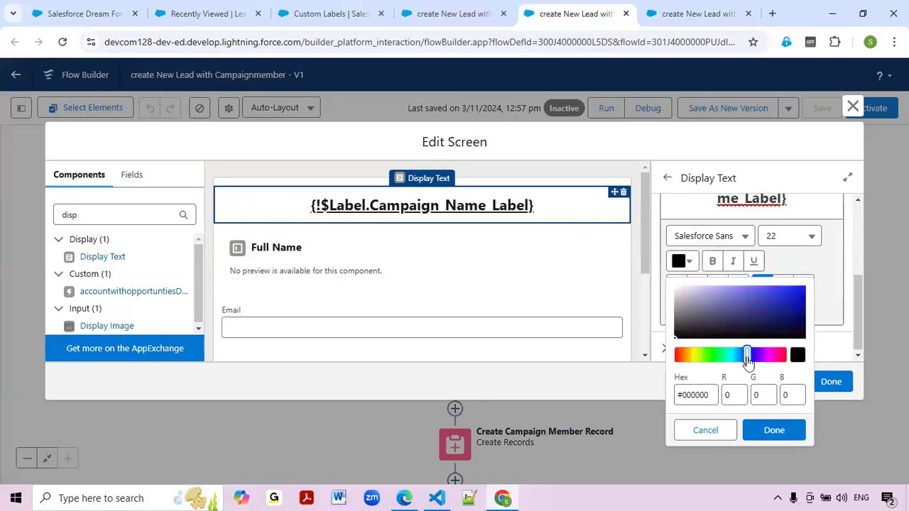
click(764, 356)
click(795, 330)
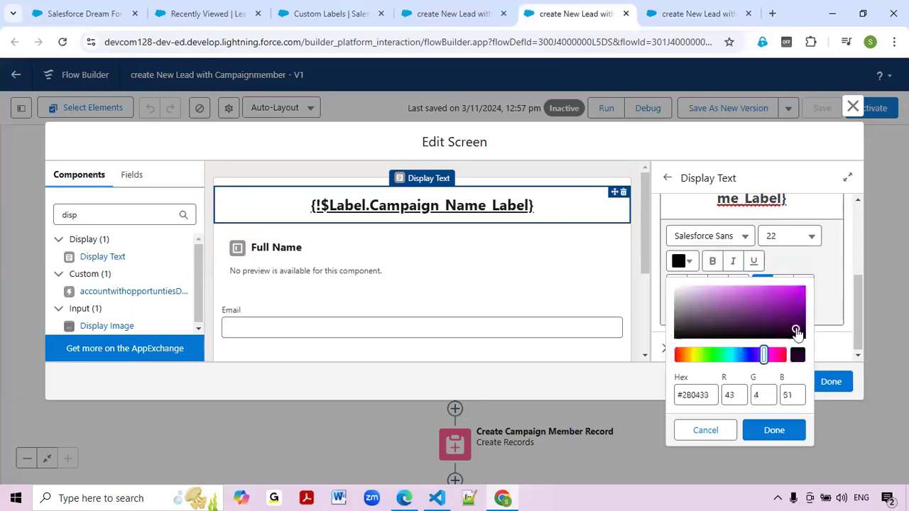
click(797, 293)
click(800, 321)
click(774, 431)
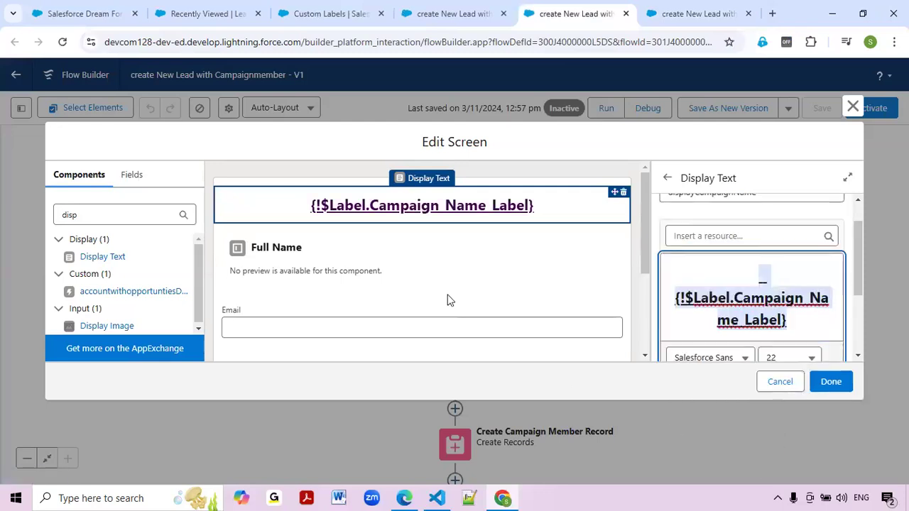
Add a blank line below the heading and remove the empty line above it.
click(809, 326)
key(Return)
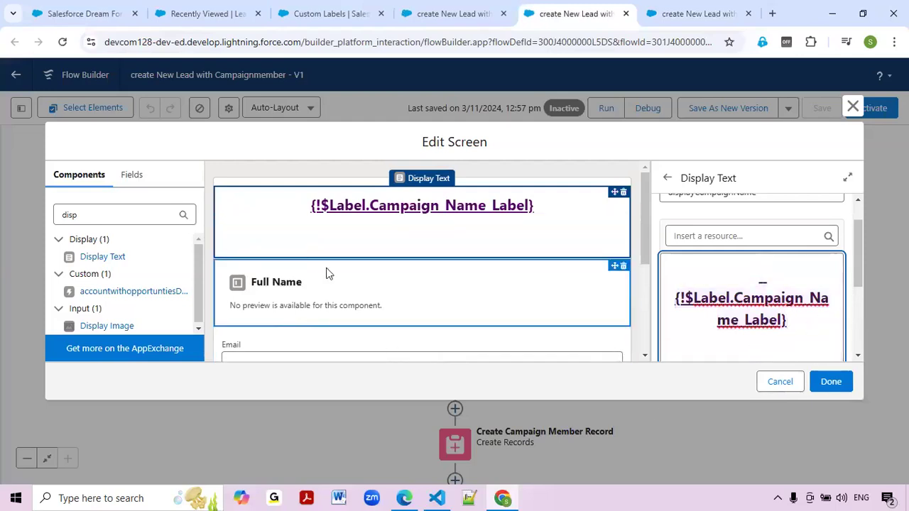
scroll(815, 321, down, 1)
scroll(793, 284, up, 1)
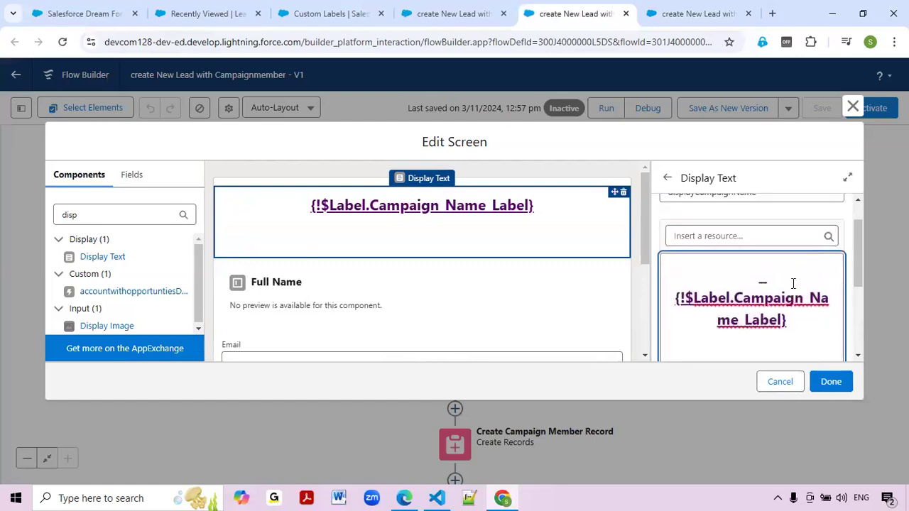
scroll(793, 281, up, 1)
scroll(788, 262, down, 1)
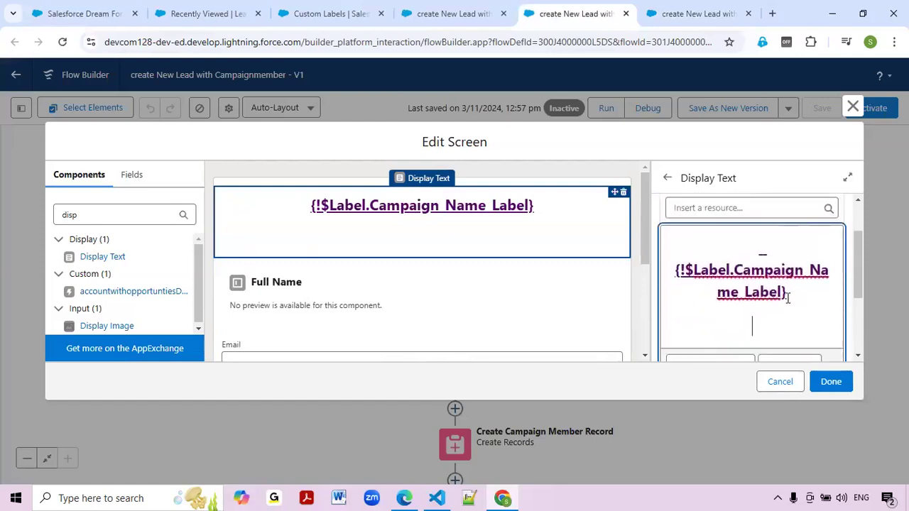
click(786, 253)
key(Delete)
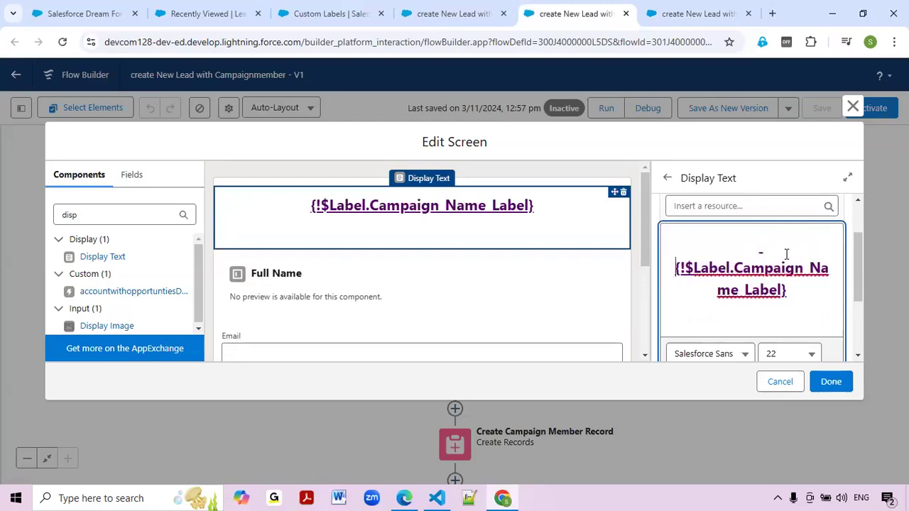
key(Delete)
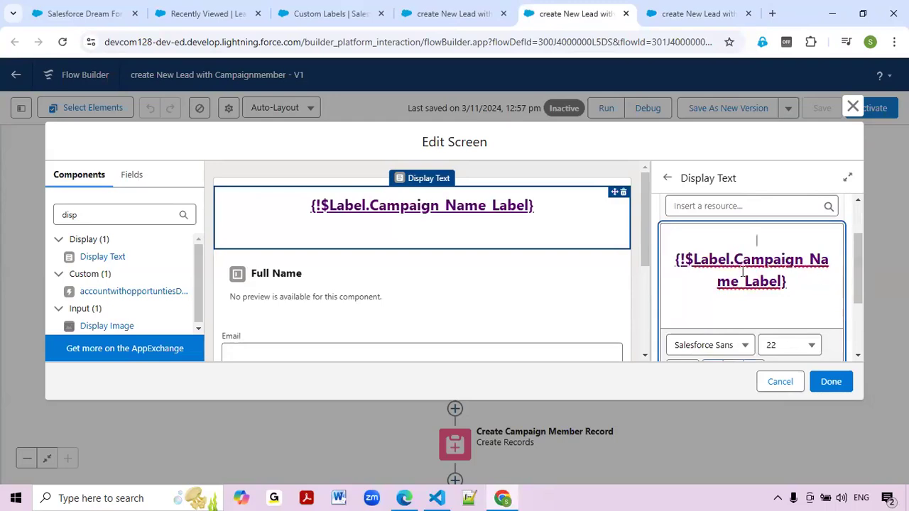
scroll(781, 288, down, 1)
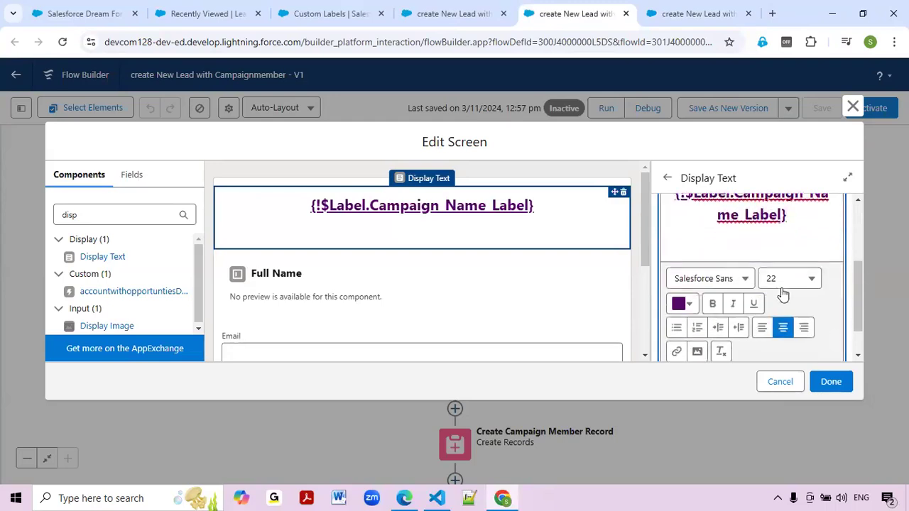
Save the flow, debug-run it to see the 'Salesforce Dream Force' heading, and return to Flow Builder.
click(832, 384)
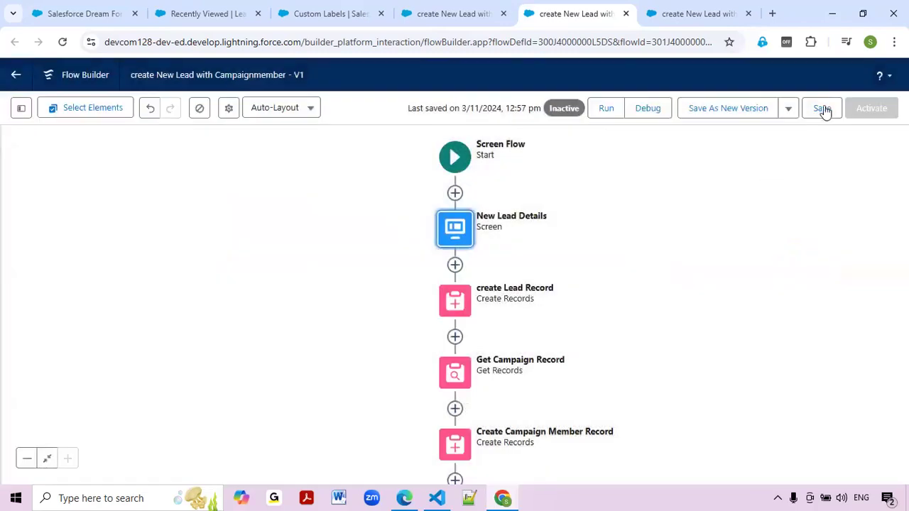
click(825, 108)
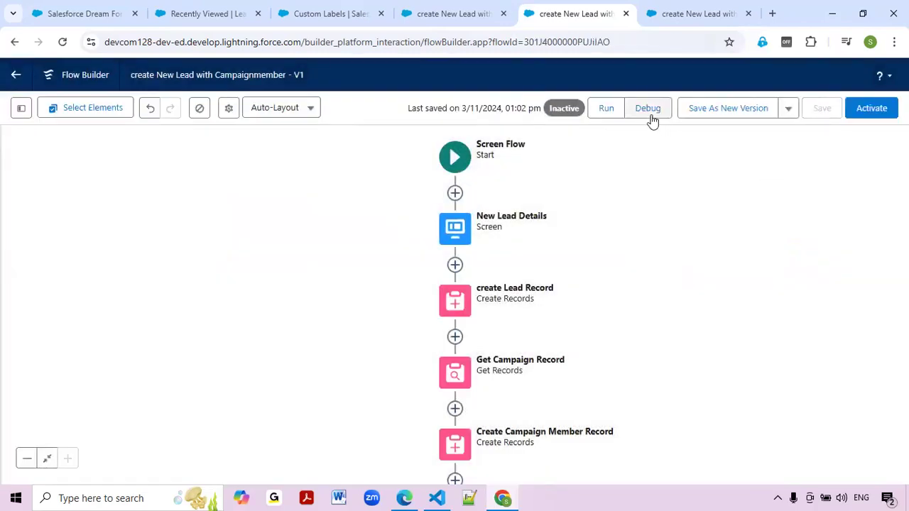
click(649, 114)
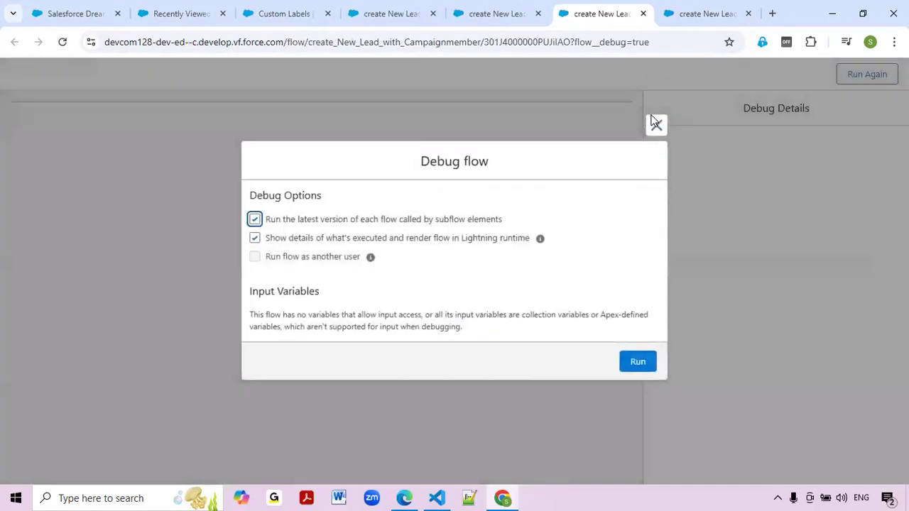
click(634, 363)
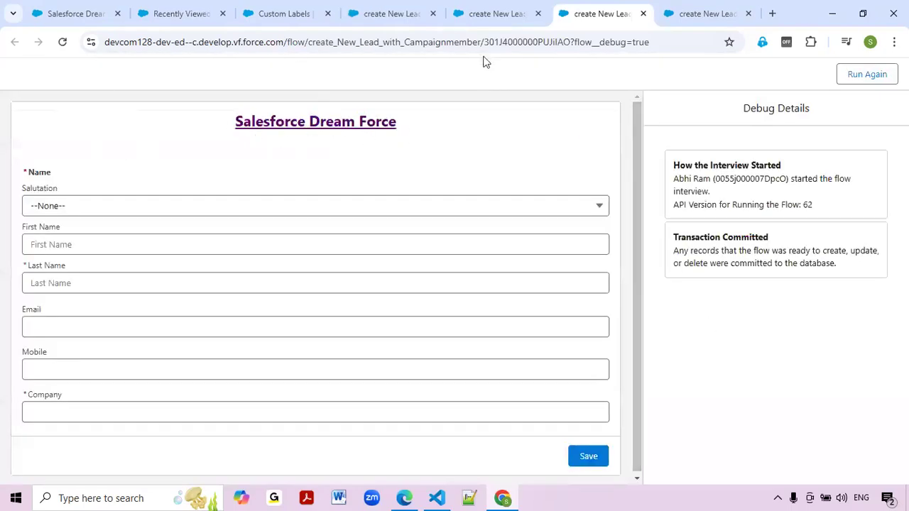
click(497, 13)
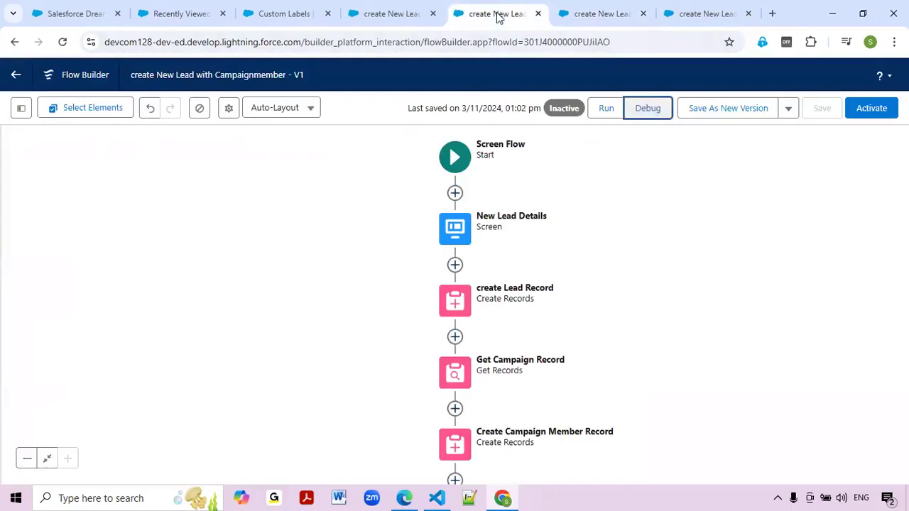
Set the New Lead Details campaign heading to font size 22.
click(466, 236)
double_click(454, 239)
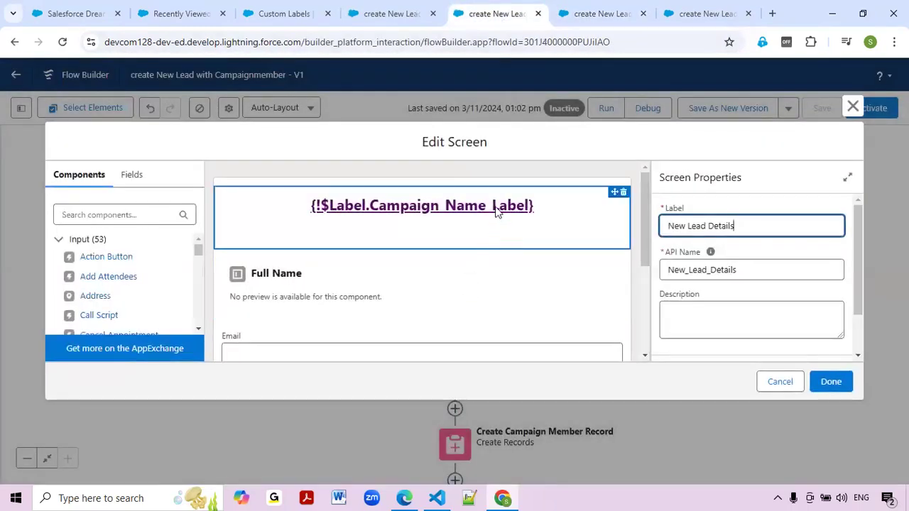
click(497, 212)
scroll(789, 321, down, 3)
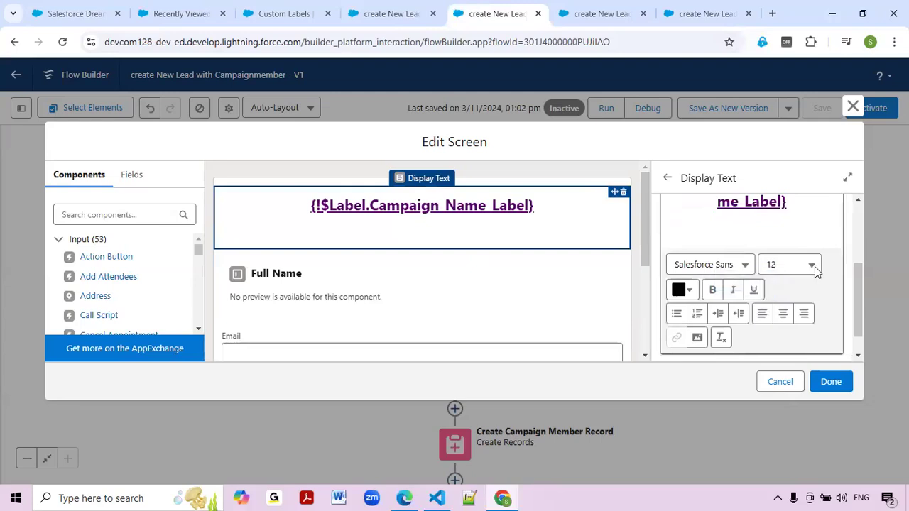
click(814, 266)
scroll(753, 370, down, 2)
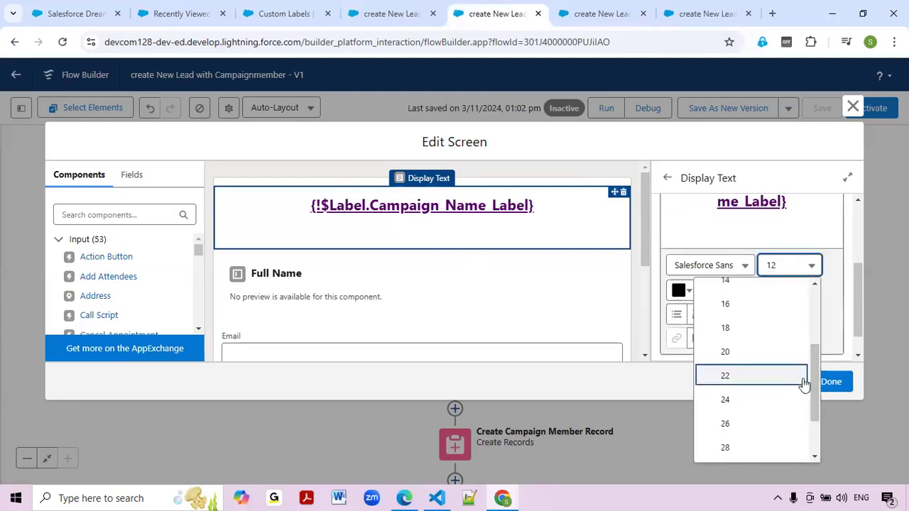
click(758, 376)
scroll(816, 321, down, 2)
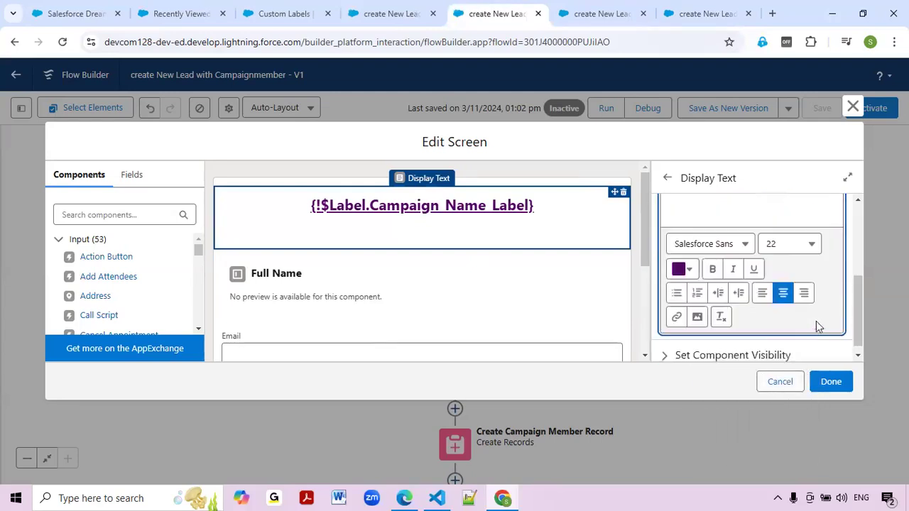
click(831, 382)
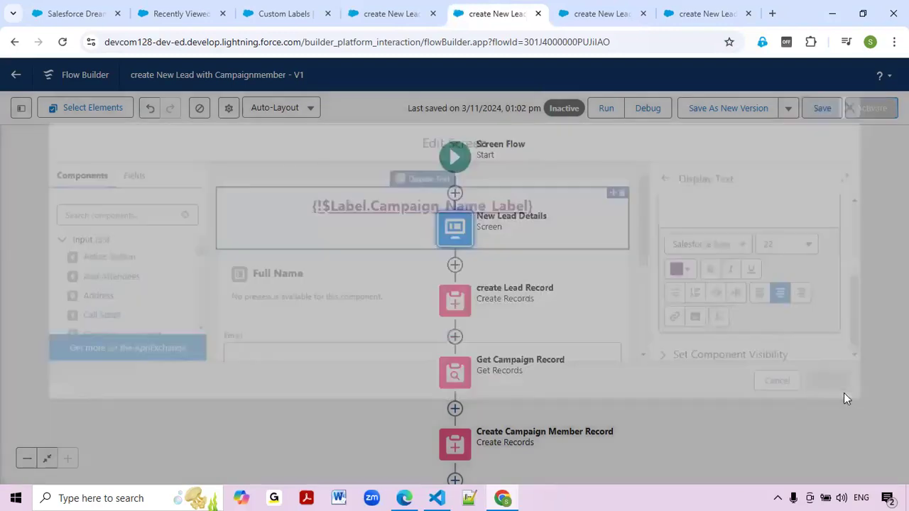
Save the flow, close an old run tab, and launch a test run.
click(821, 107)
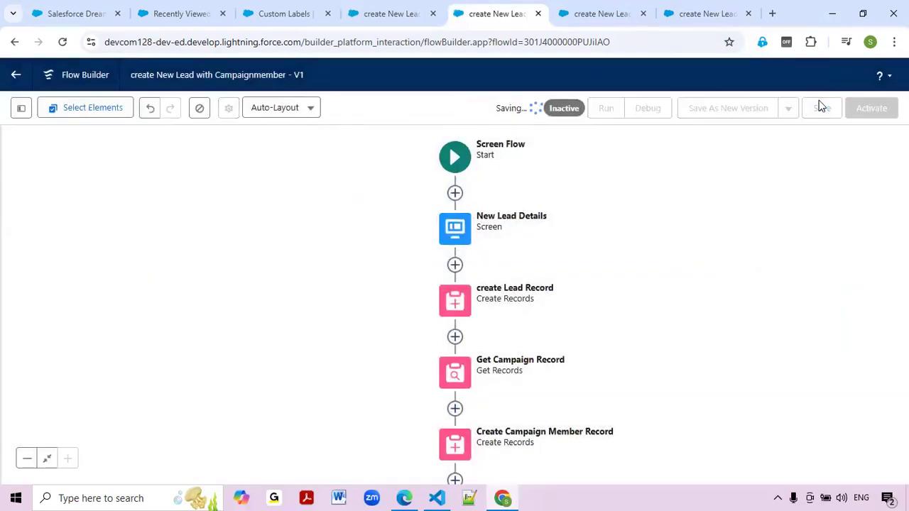
click(643, 14)
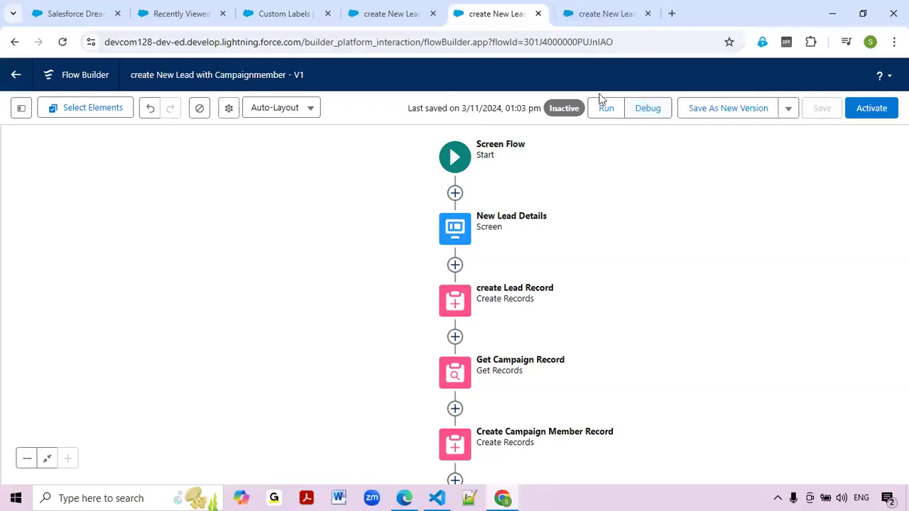
click(605, 103)
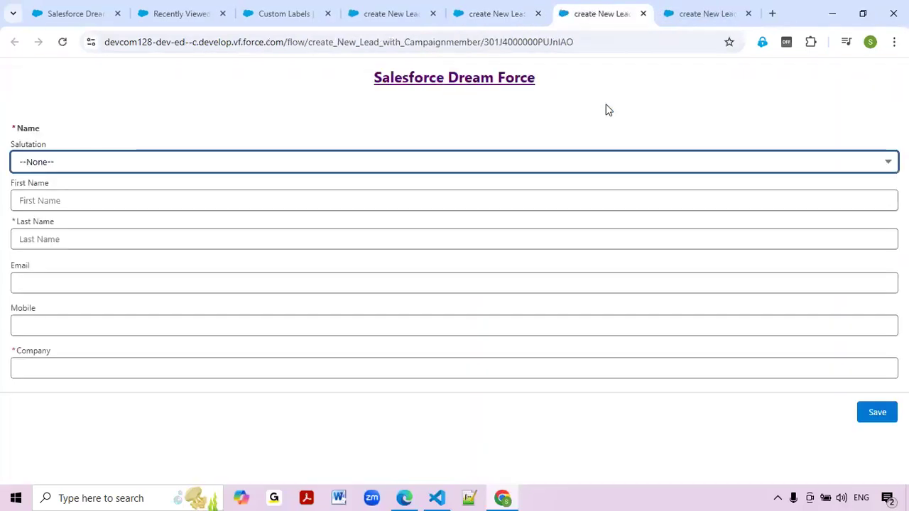
Reopen New Lead Details and reapply size 22 and centre alignment to the campaign heading.
click(497, 15)
double_click(446, 223)
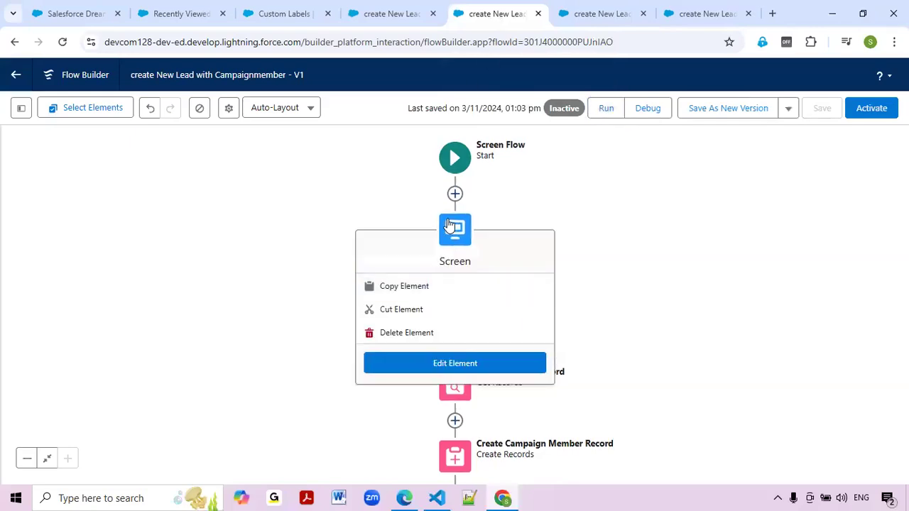
scroll(771, 300, down, 2)
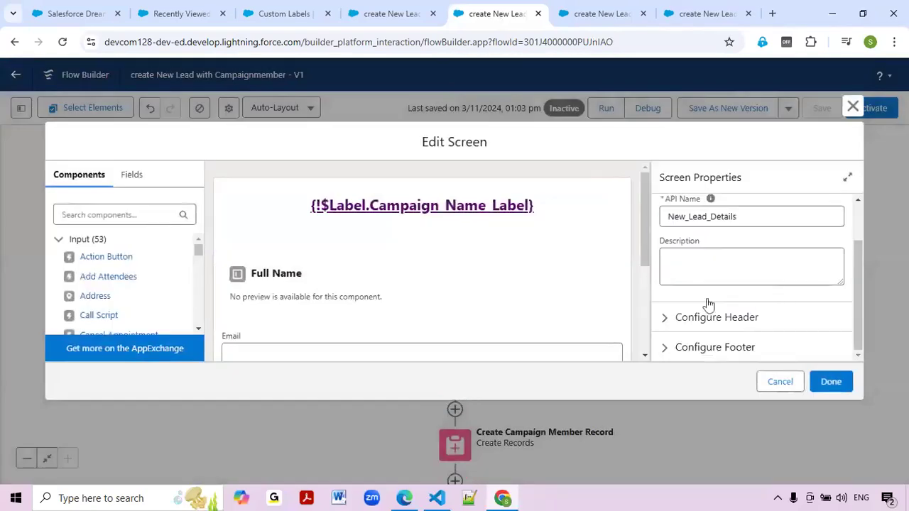
click(433, 211)
scroll(824, 291, down, 1)
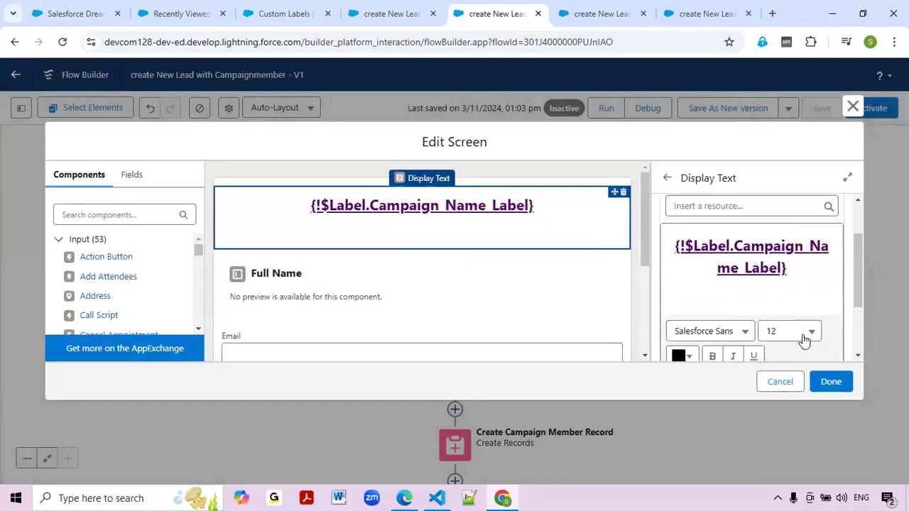
click(807, 333)
scroll(749, 291, down, 2)
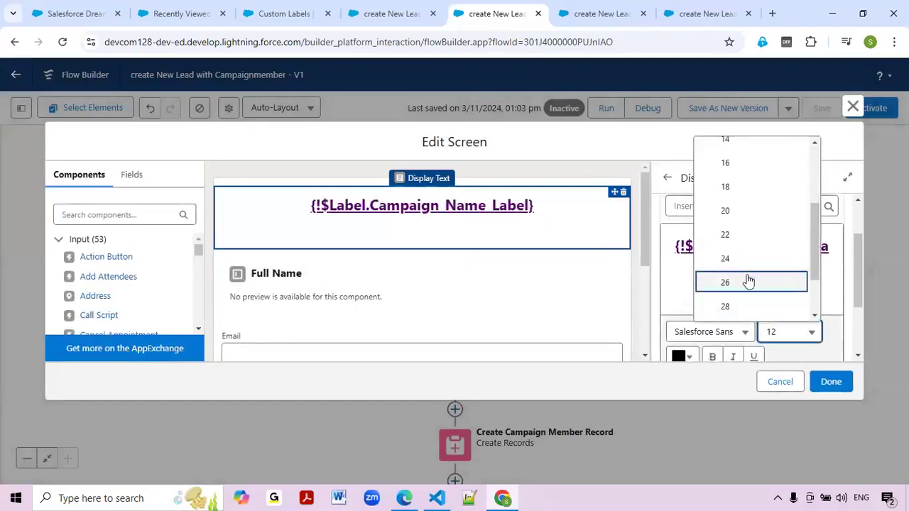
click(746, 234)
scroll(749, 270, down, 3)
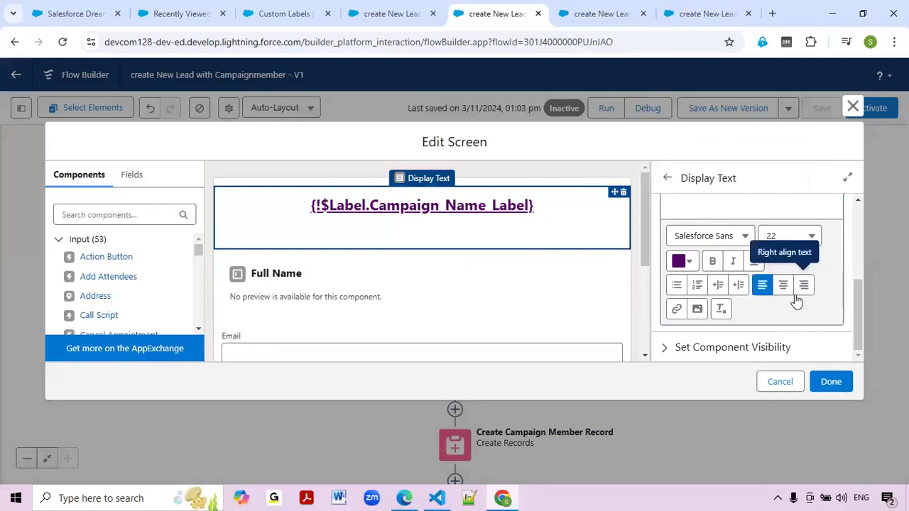
click(762, 285)
click(782, 287)
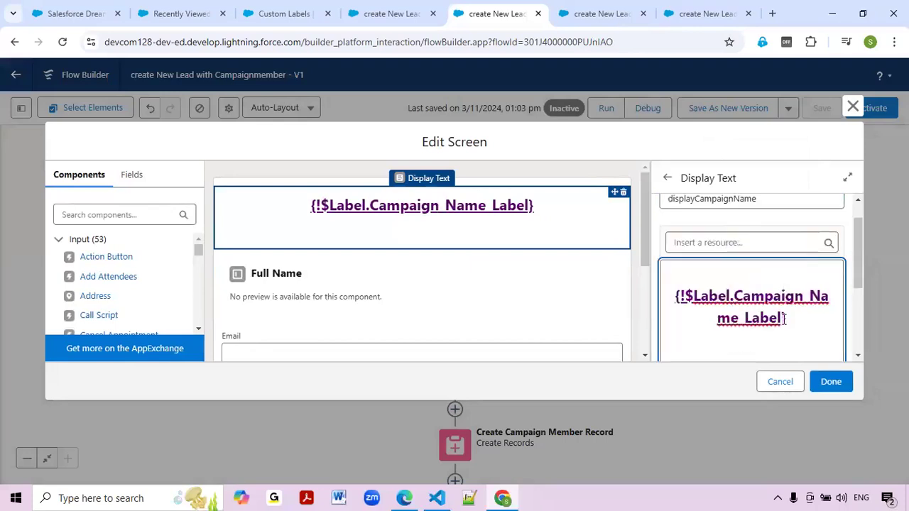
scroll(785, 318, down, 3)
scroll(805, 277, up, 2)
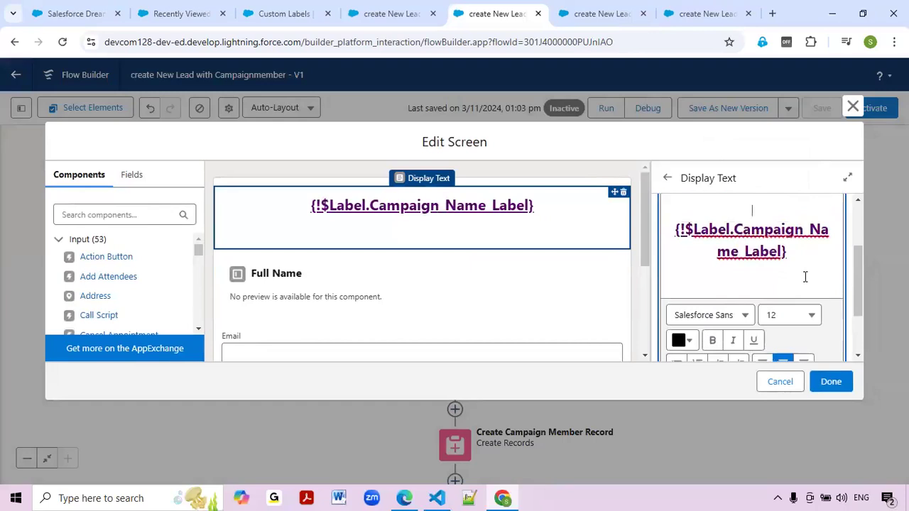
Select the whole heading, enlarge it to size 24, and save the flow.
triple_click(702, 237)
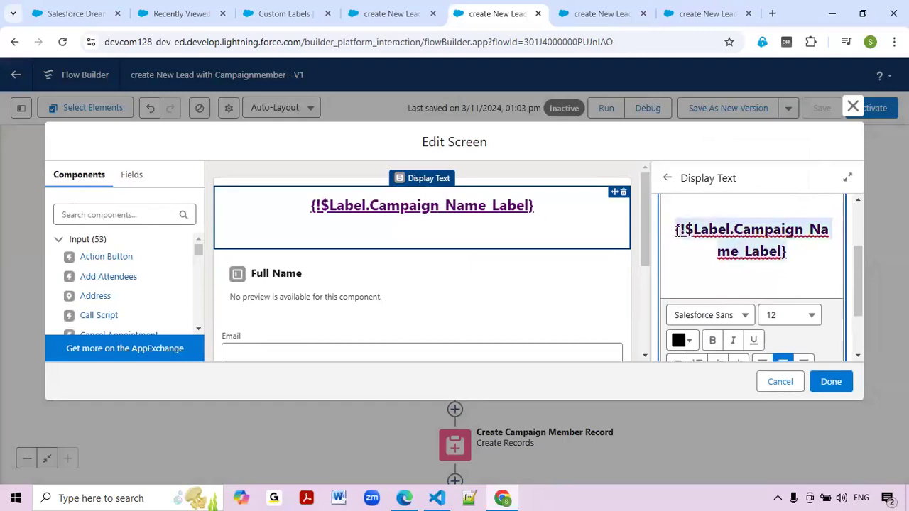
click(818, 318)
click(801, 241)
scroll(790, 278, down, 1)
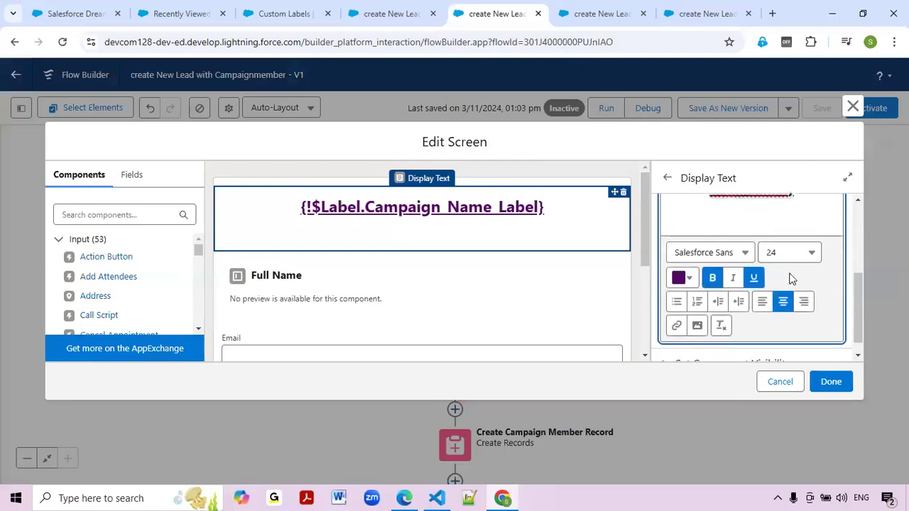
click(825, 383)
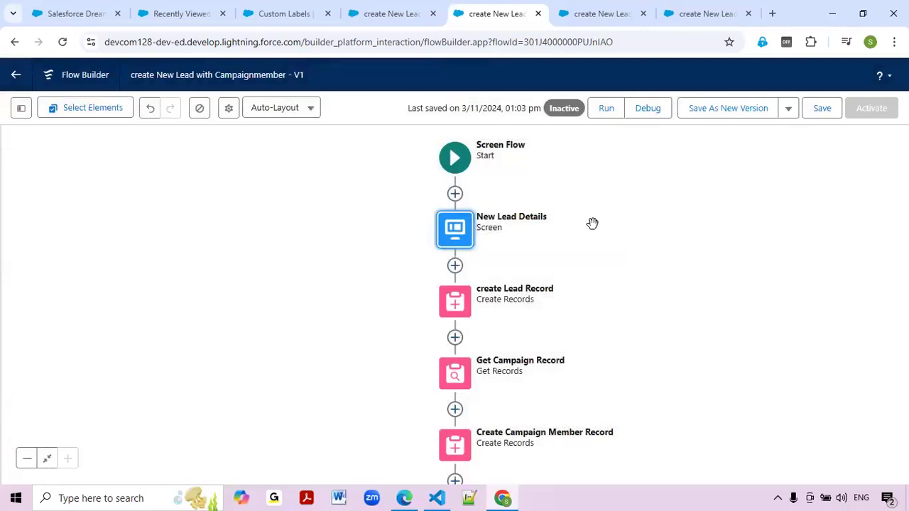
click(822, 111)
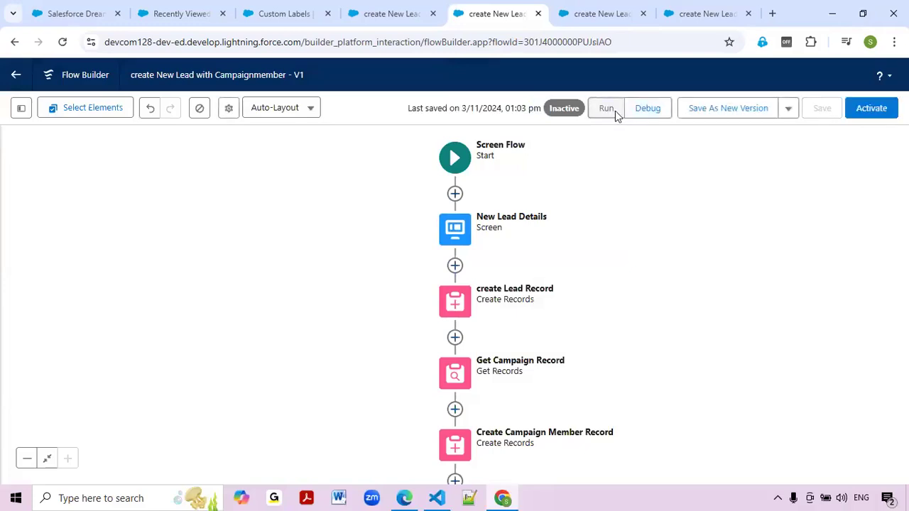
Run the flow to preview the enlarged 'Salesforce Dream Force' heading, then close the run-page tabs.
click(615, 112)
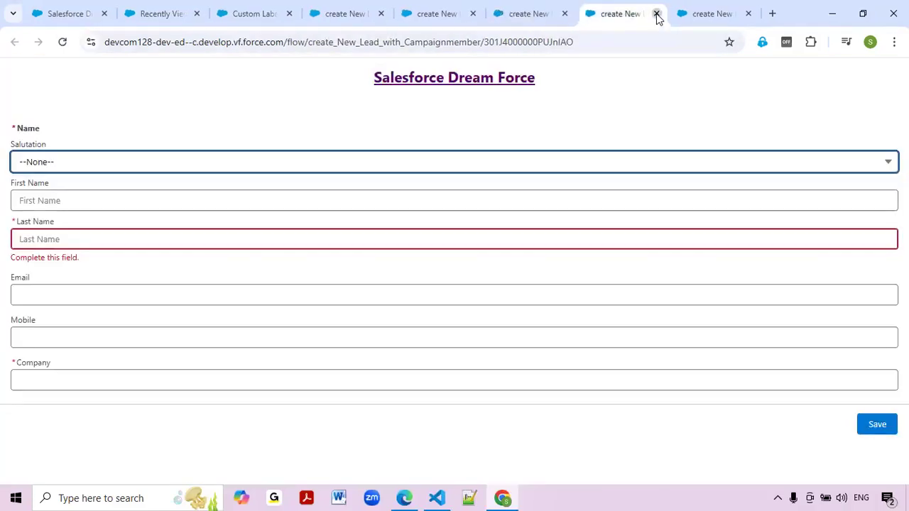
click(657, 15)
click(631, 13)
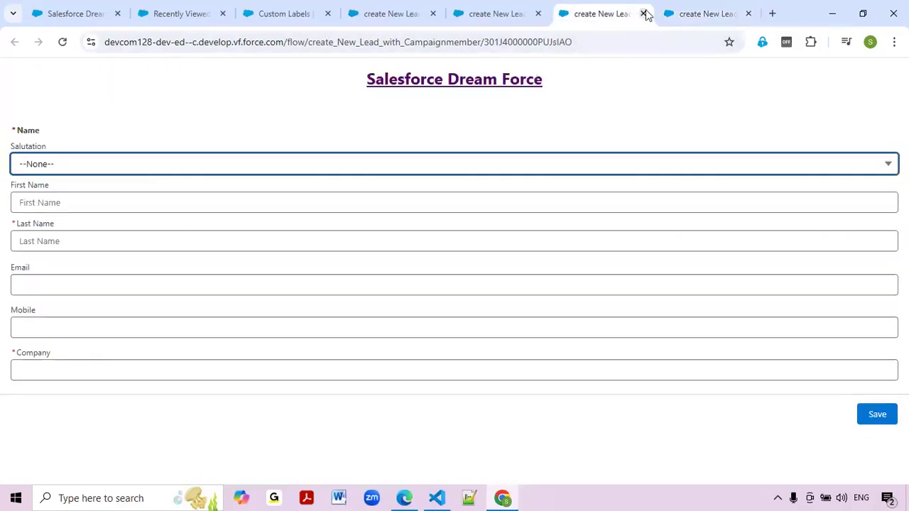
click(644, 14)
click(643, 13)
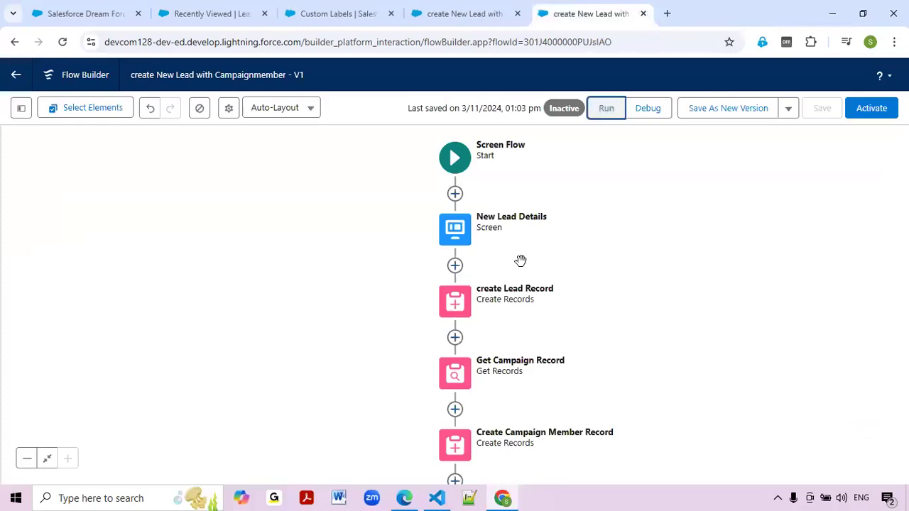
Open New Lead Details, select the campaign label text and set it to size 22.
double_click(452, 235)
scroll(738, 316, down, 1)
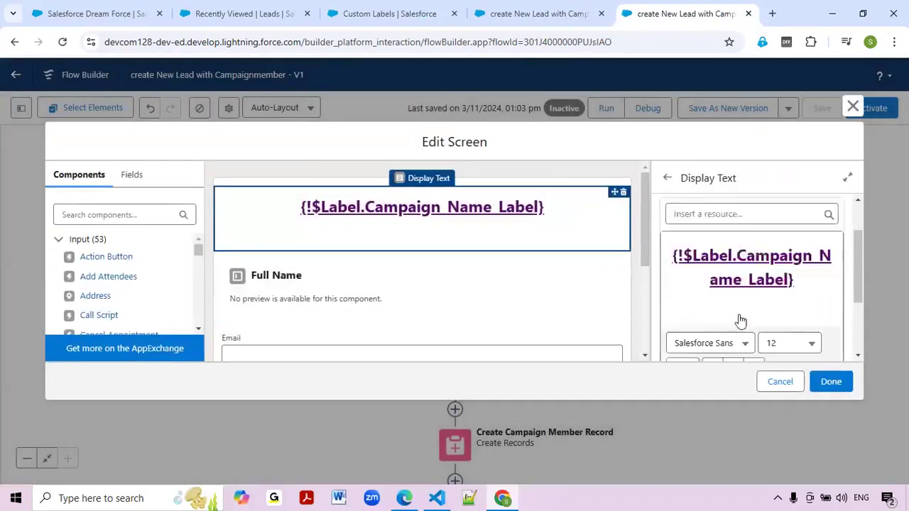
scroll(740, 321, down, 1)
scroll(738, 237, up, 1)
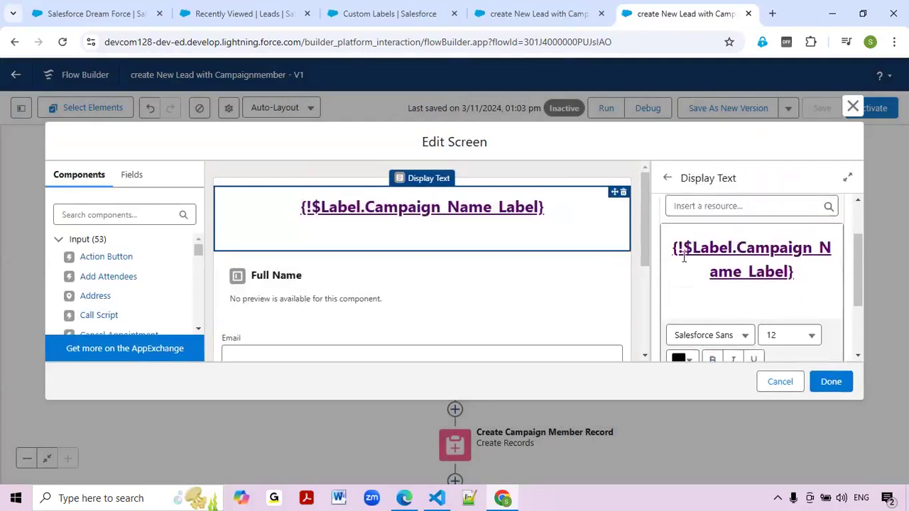
drag(674, 247, 831, 295)
click(827, 311)
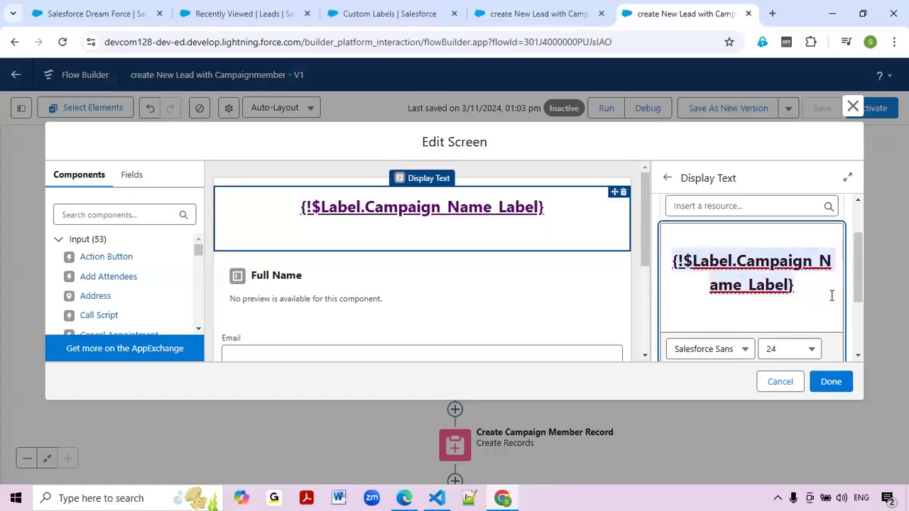
scroll(831, 295, down, 1)
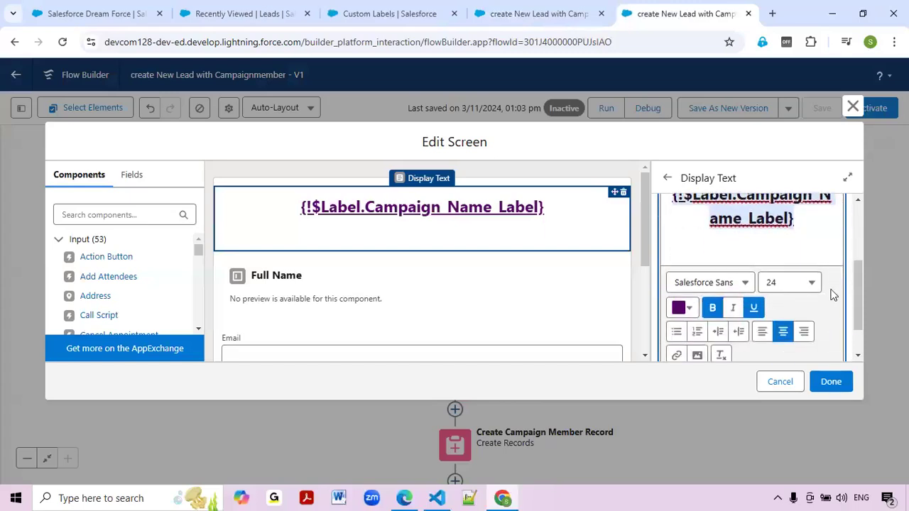
click(811, 285)
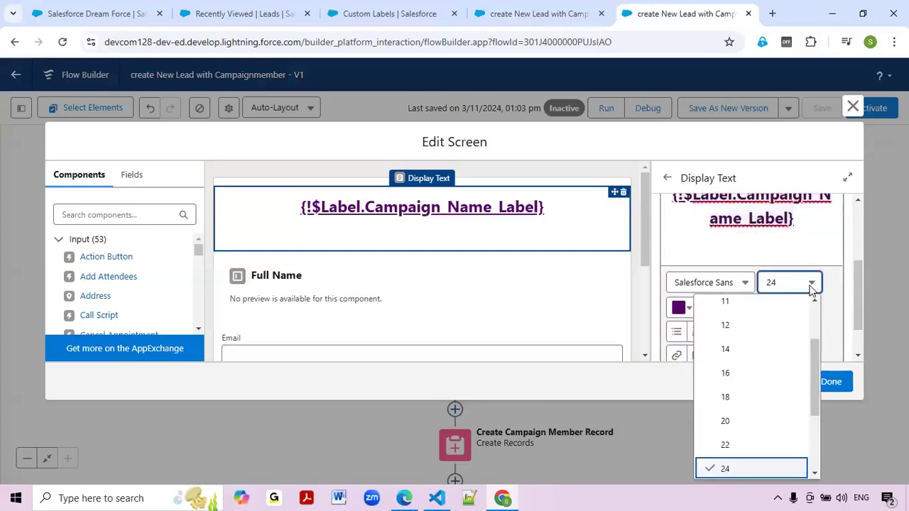
click(745, 445)
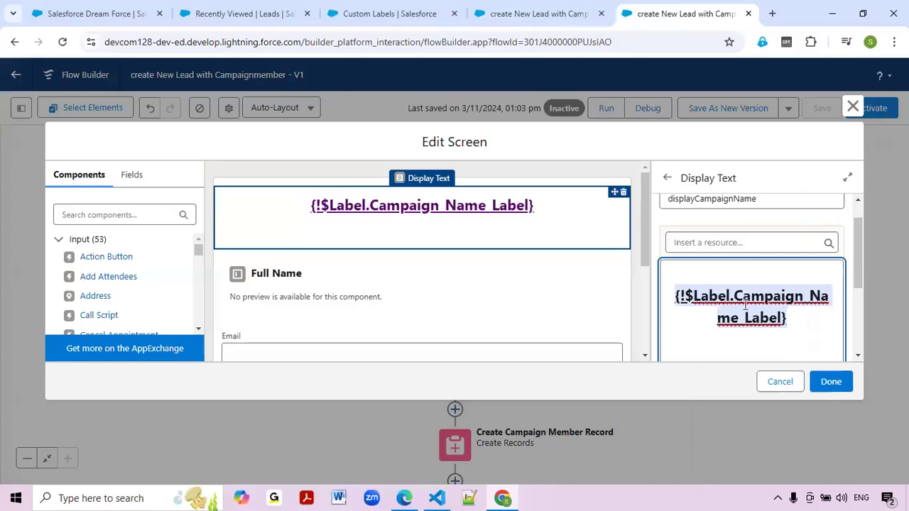
click(723, 277)
Reselect the blank line and heading, apply size 22, and close the screen editor.
drag(682, 269, 808, 326)
scroll(808, 324, down, 1)
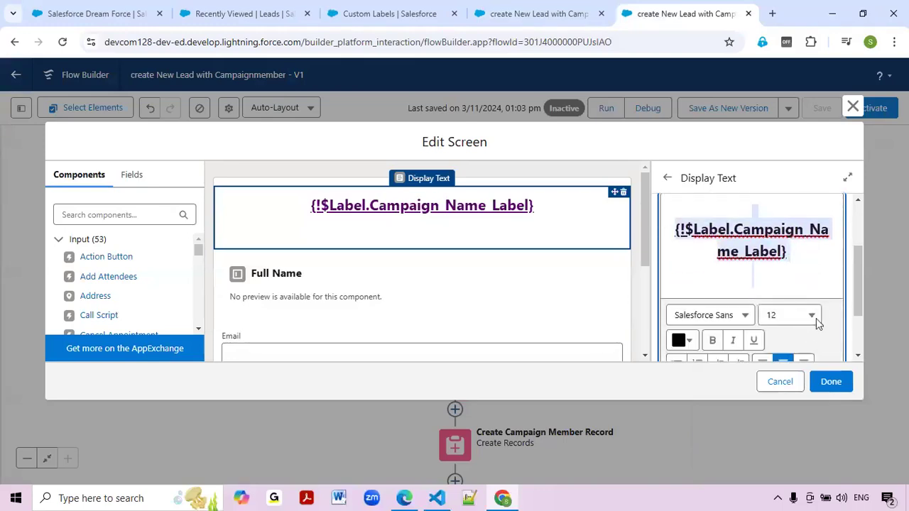
click(816, 318)
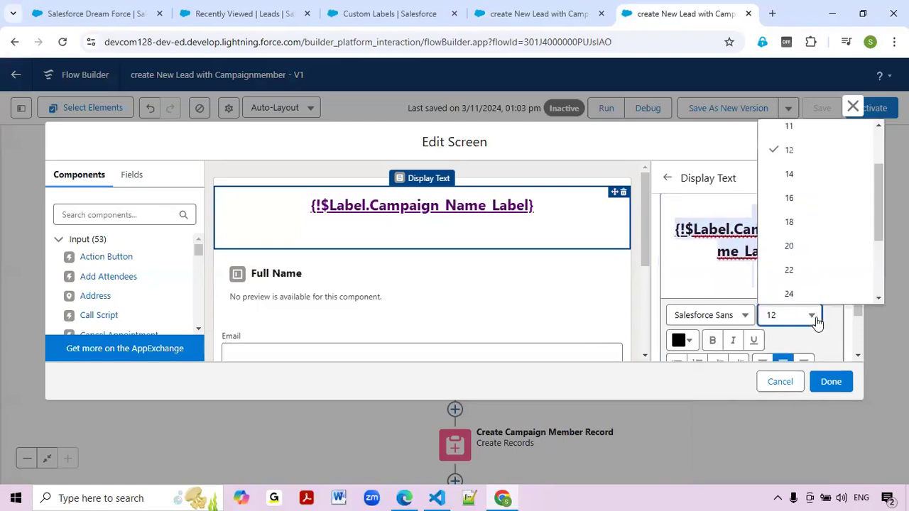
click(800, 269)
scroll(797, 277, down, 2)
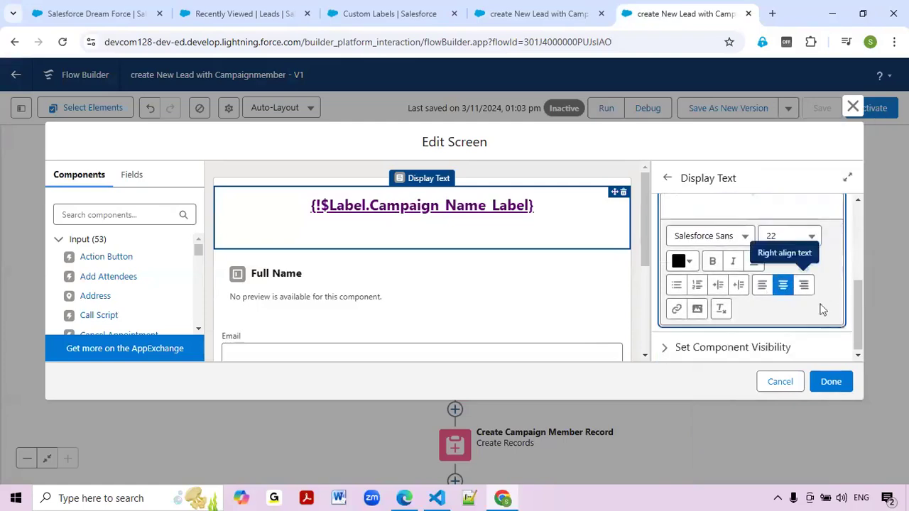
click(830, 382)
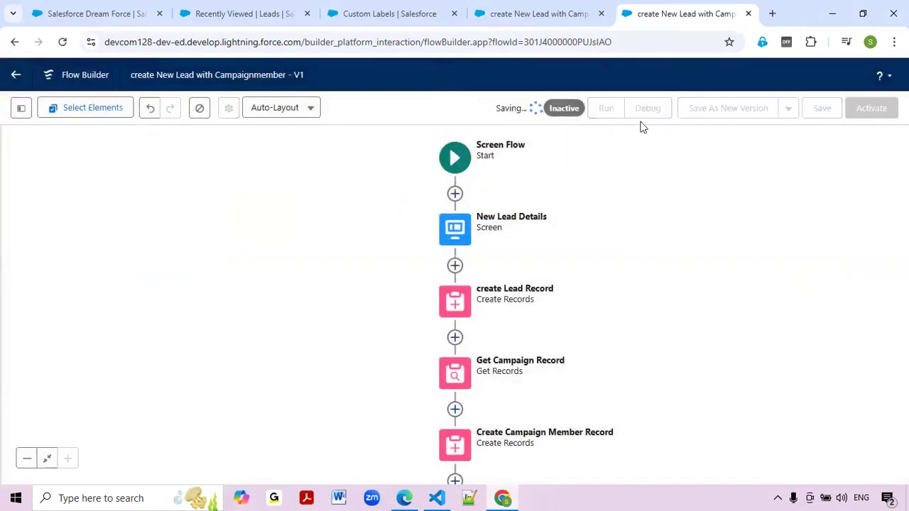
click(600, 115)
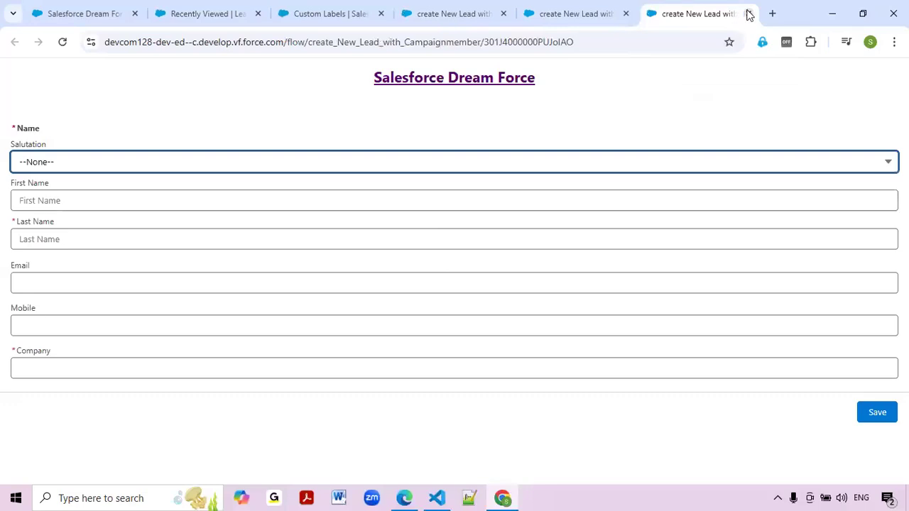
click(747, 13)
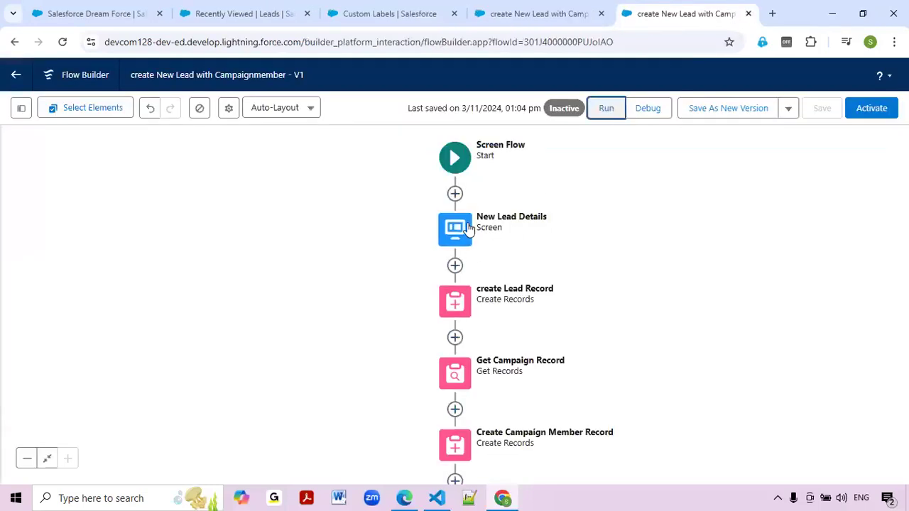
double_click(468, 229)
click(573, 235)
scroll(800, 288, down, 1)
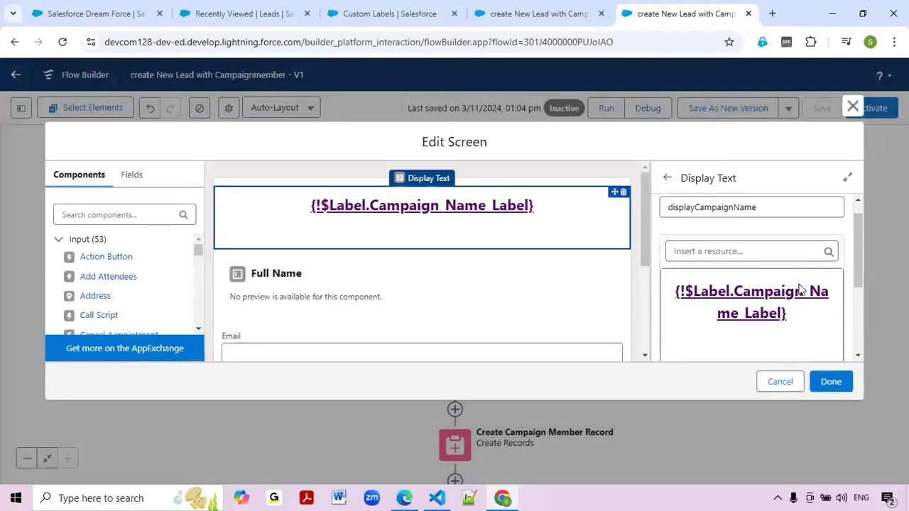
scroll(797, 289, down, 2)
scroll(793, 286, up, 1)
click(798, 279)
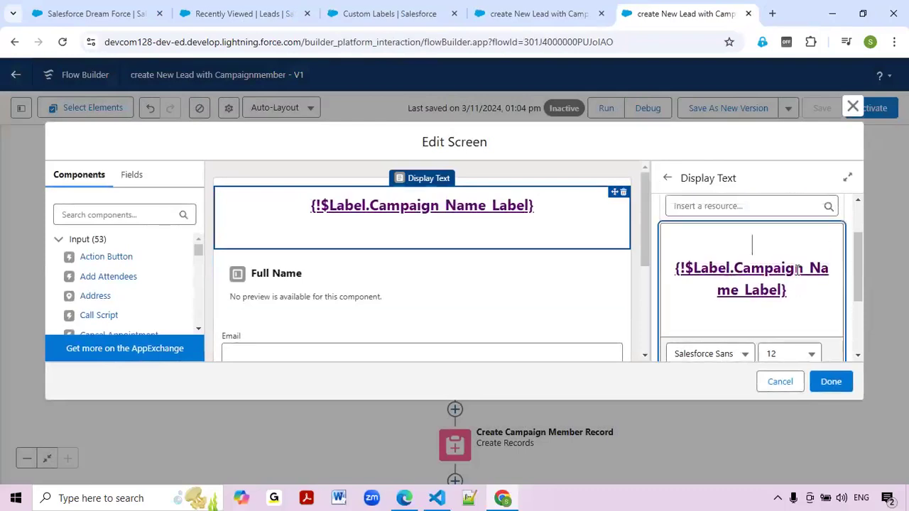
scroll(794, 297, down, 1)
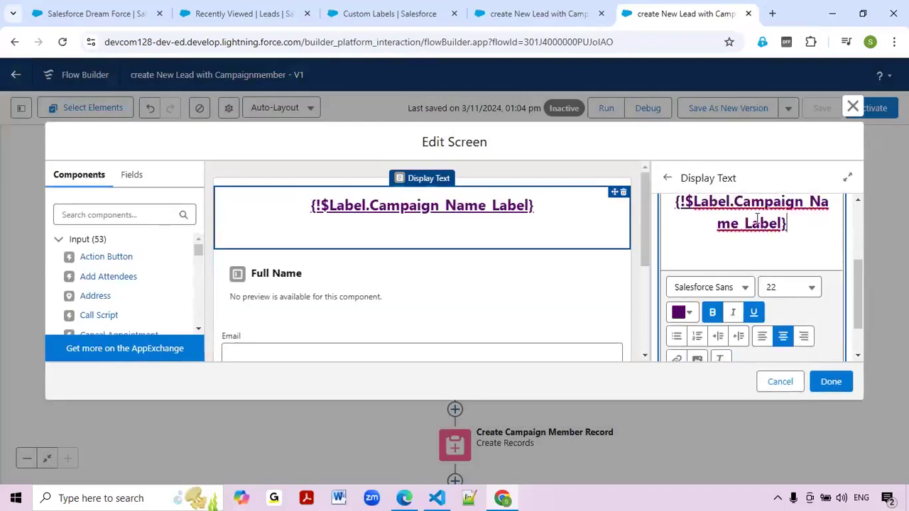
click(787, 385)
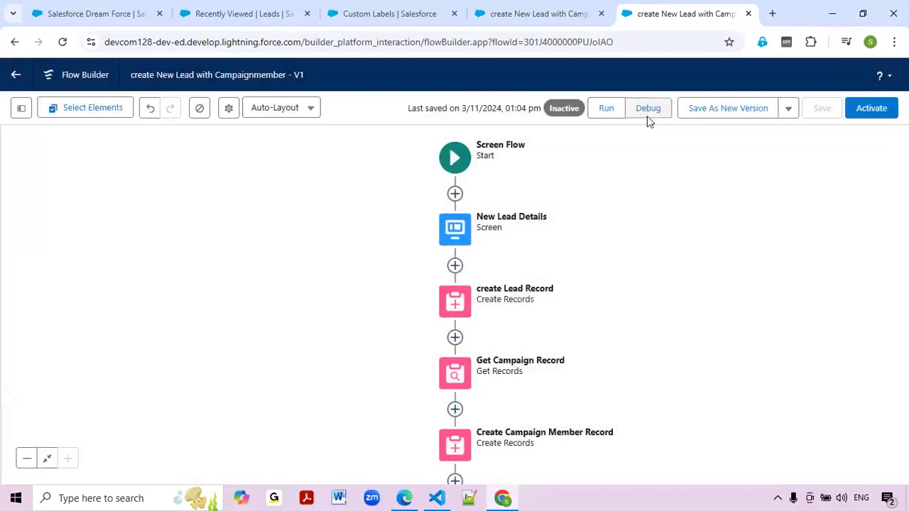
Debug-run the lead form, close the debug tab, and activate the create New Lead with Campaignmember flow.
click(646, 116)
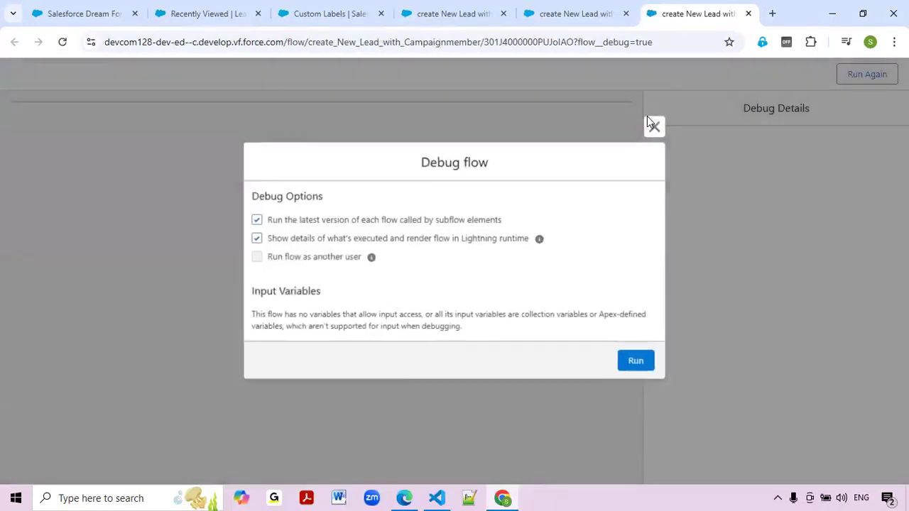
click(637, 362)
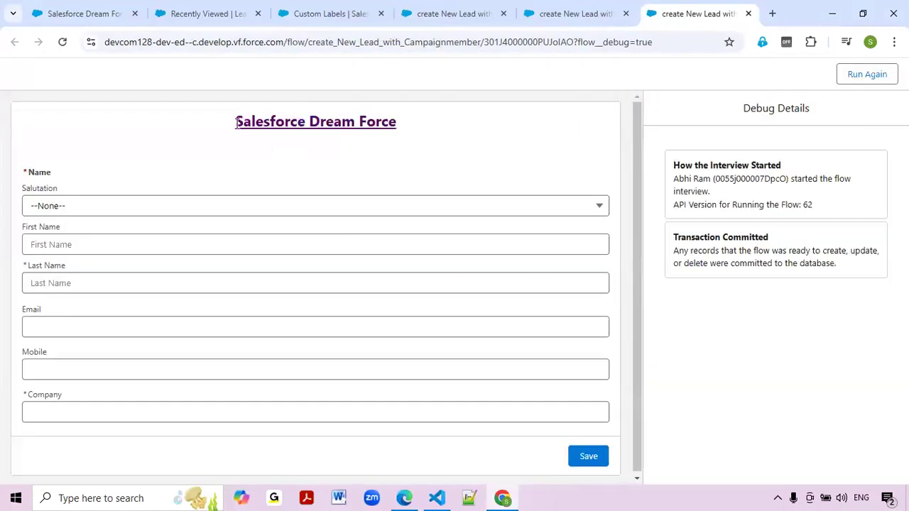
click(748, 14)
click(870, 112)
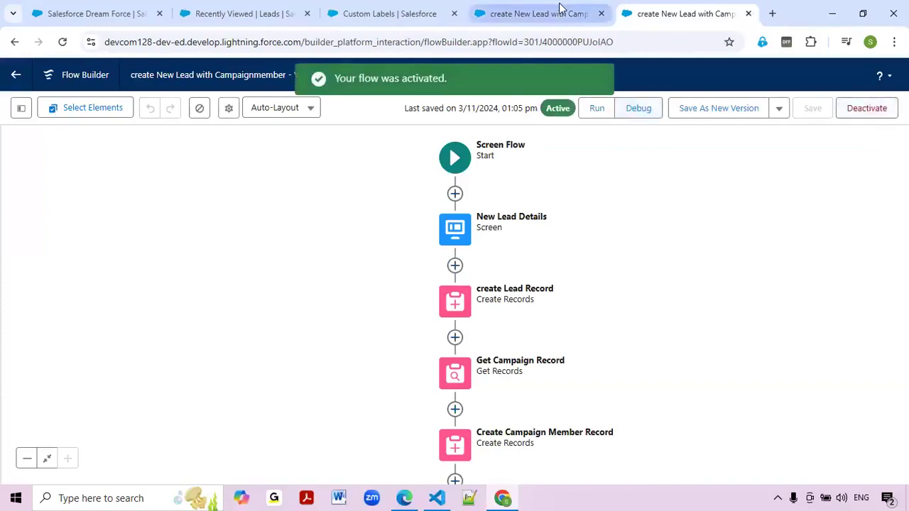
From Custom Labels, search 'app b' in Quick Find and open Lightning App Builder in its own tab.
click(103, 9)
click(203, 7)
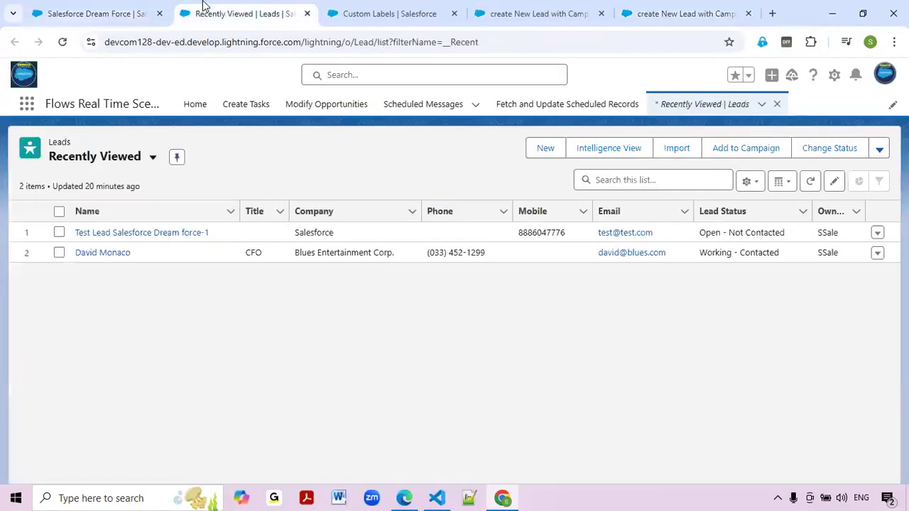
click(390, 8)
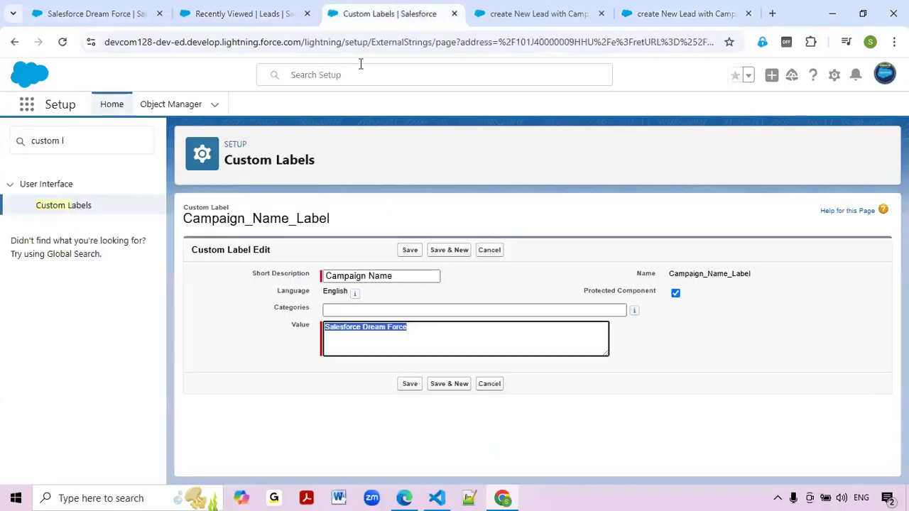
triple_click(124, 143)
text(ap)
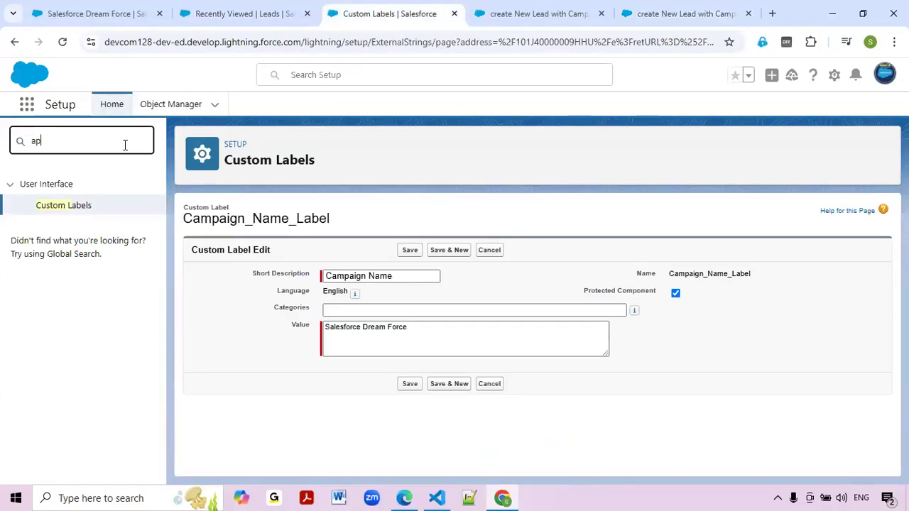
text(p b)
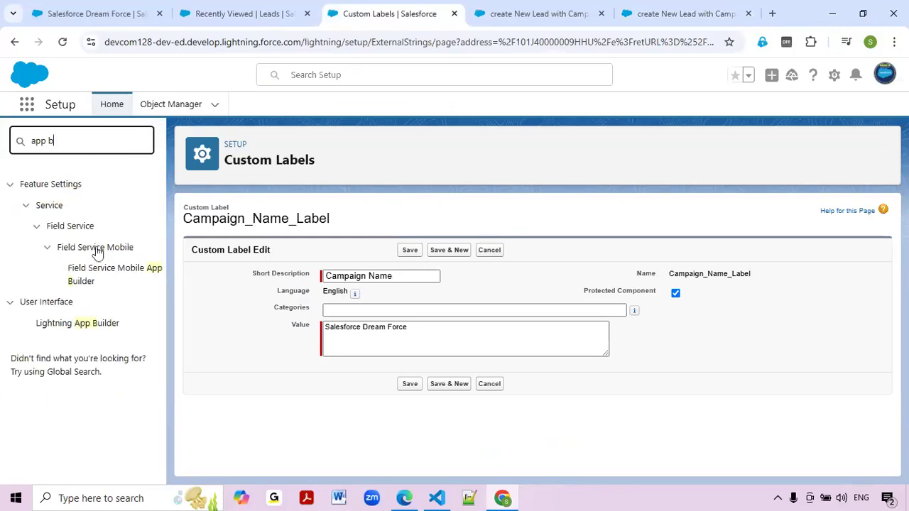
ctrl+click(75, 323)
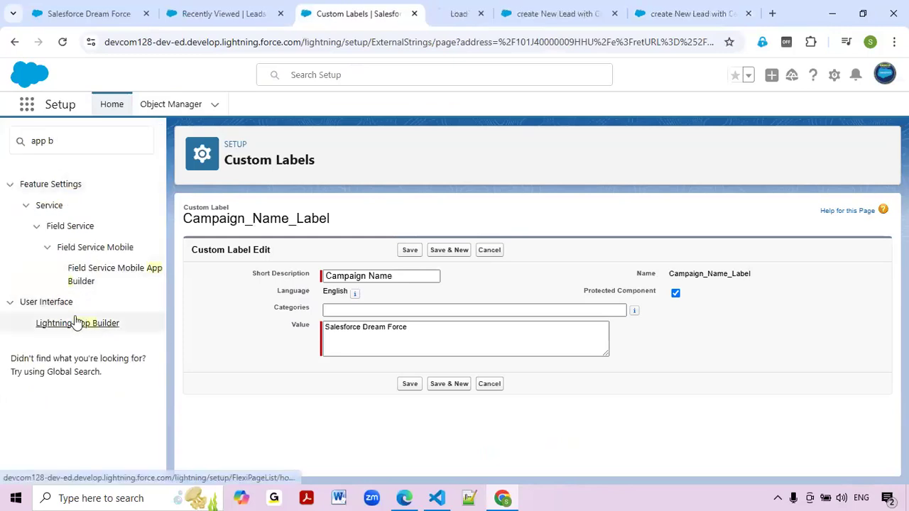
click(444, 8)
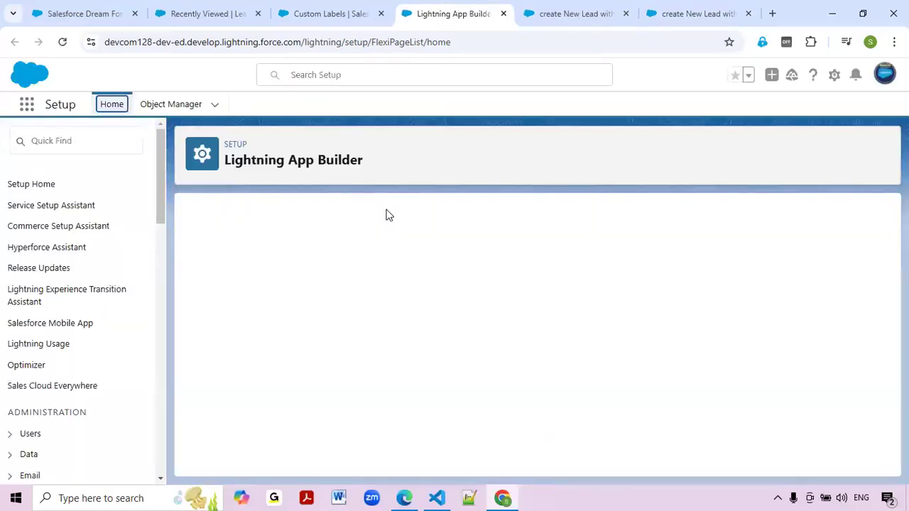
Create a One Region app page labelled 'Create New Leads' in Lightning App Builder.
click(415, 213)
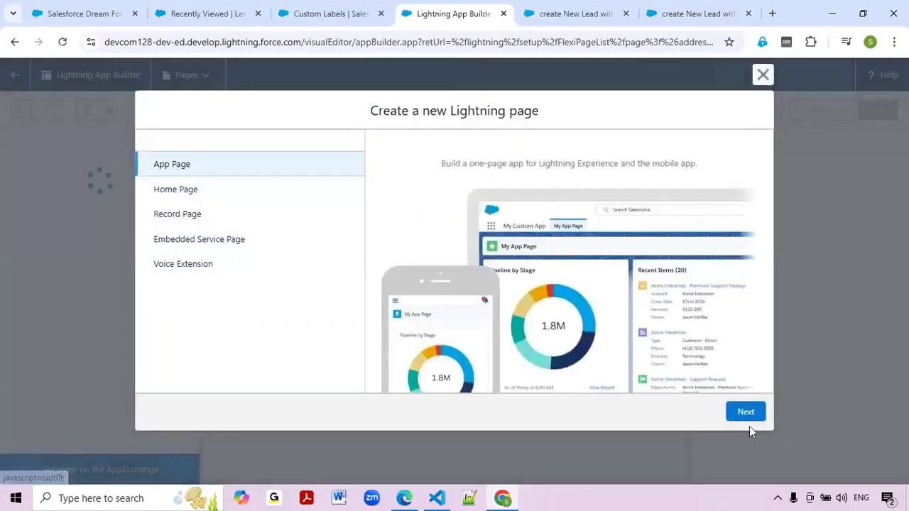
click(744, 410)
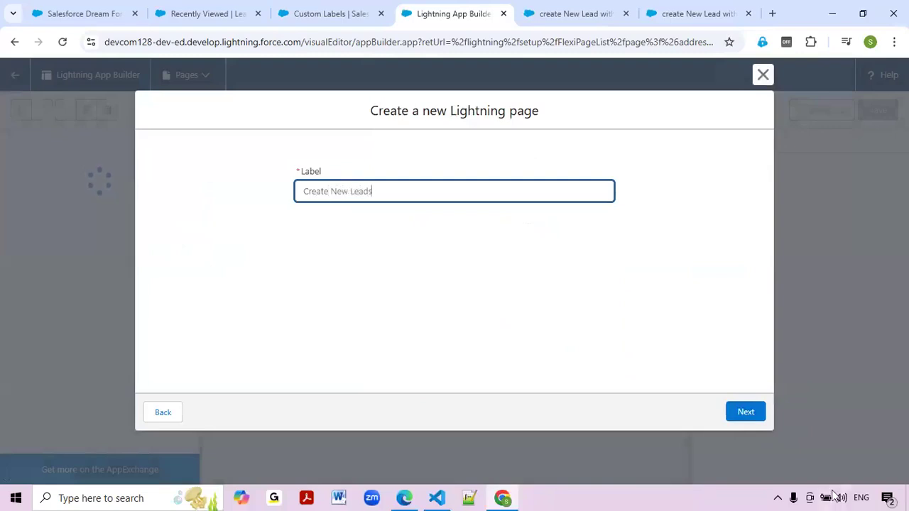
click(745, 412)
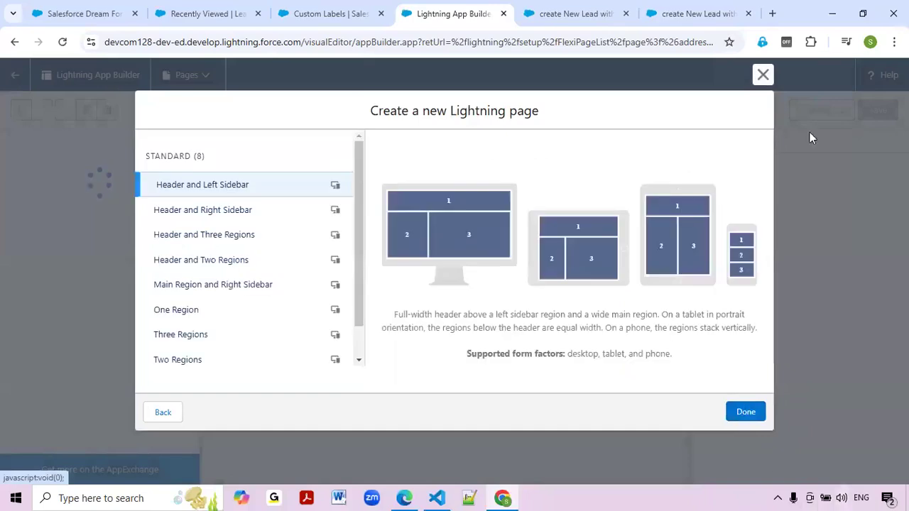
click(186, 310)
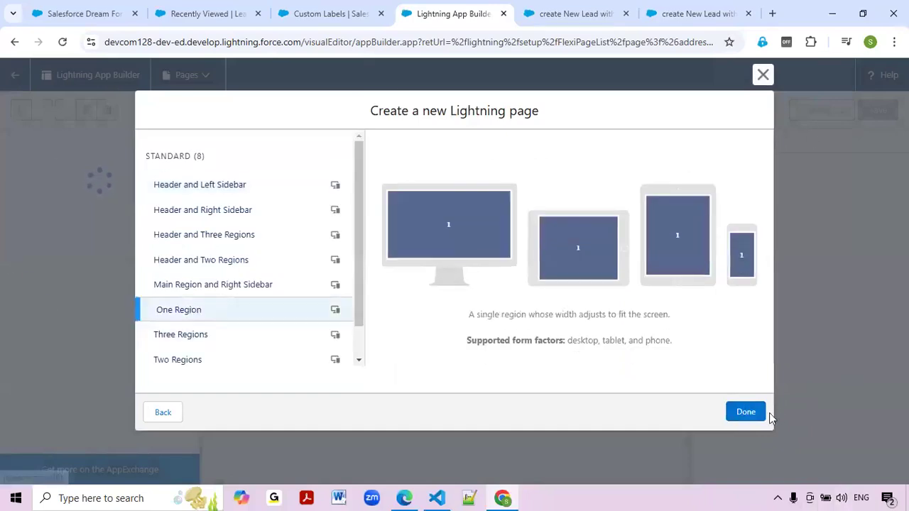
click(745, 411)
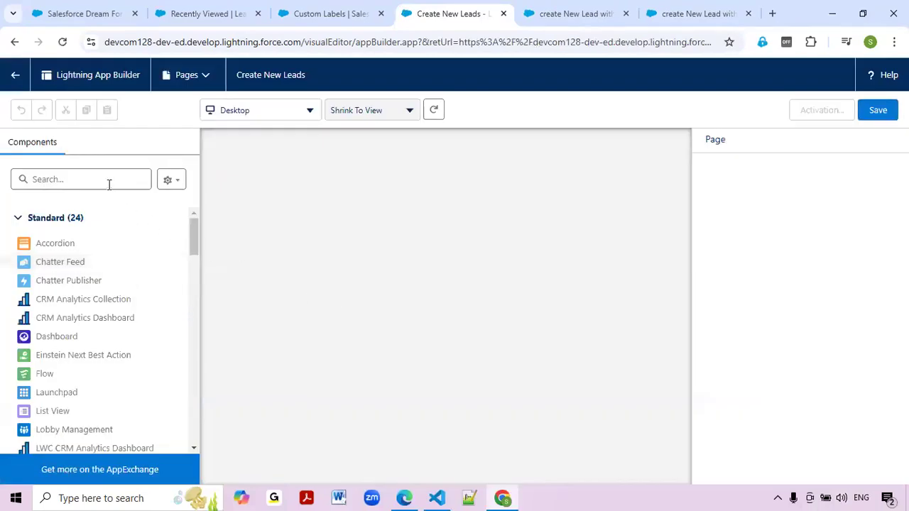
Add a Flow component running 'create New Lead with Campaignmember' to the page and save it.
click(106, 182)
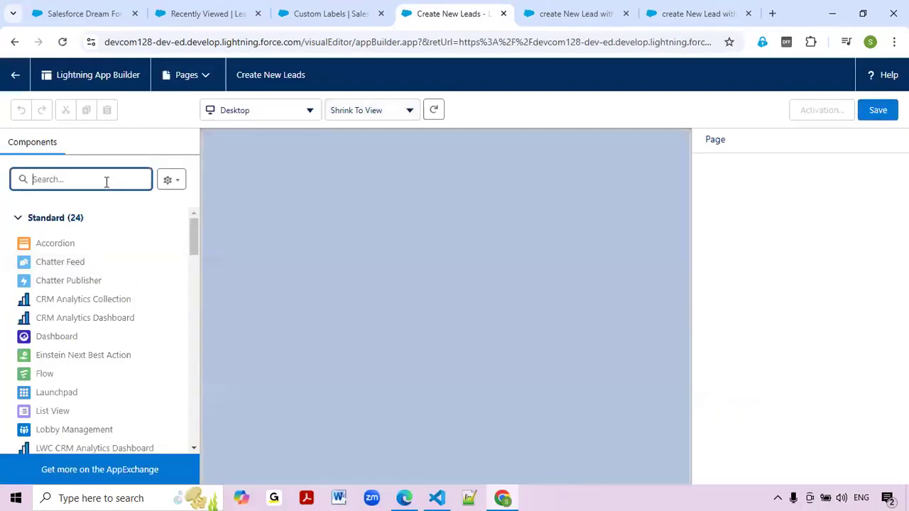
text(flo)
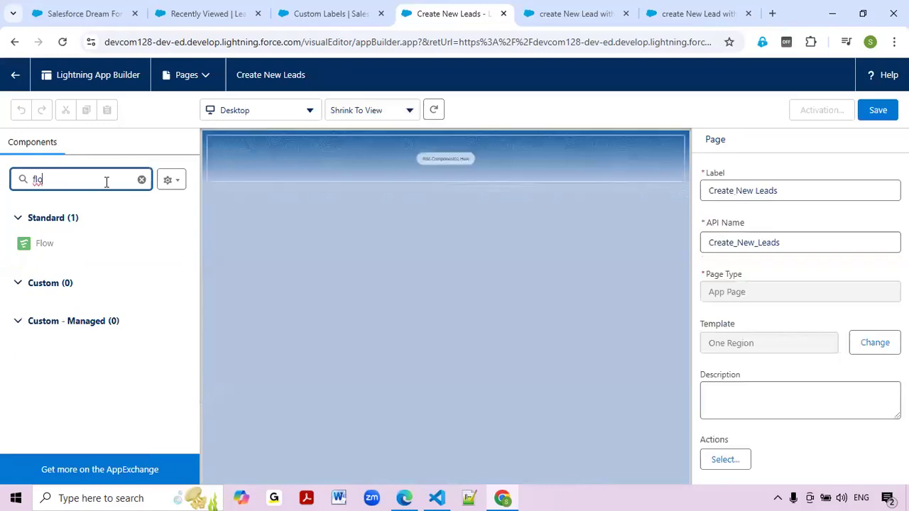
drag(56, 247, 427, 168)
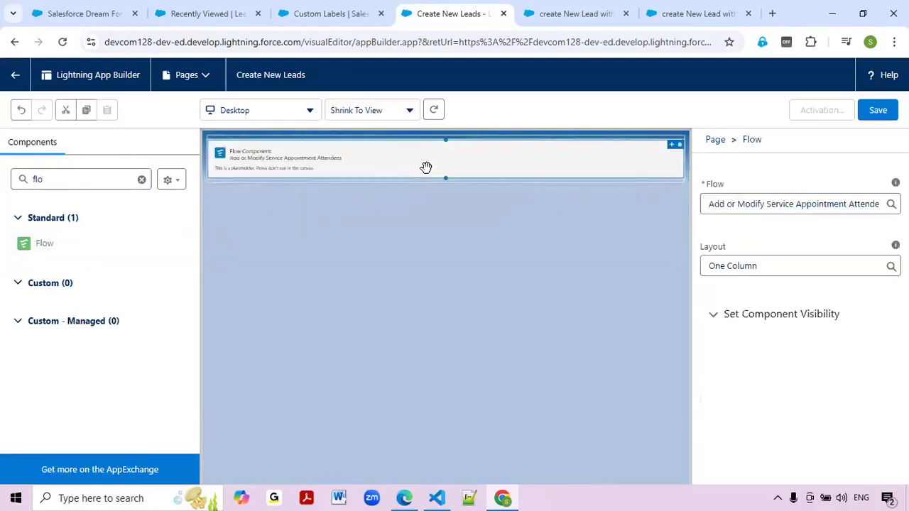
click(795, 250)
scroll(814, 341, down, 2)
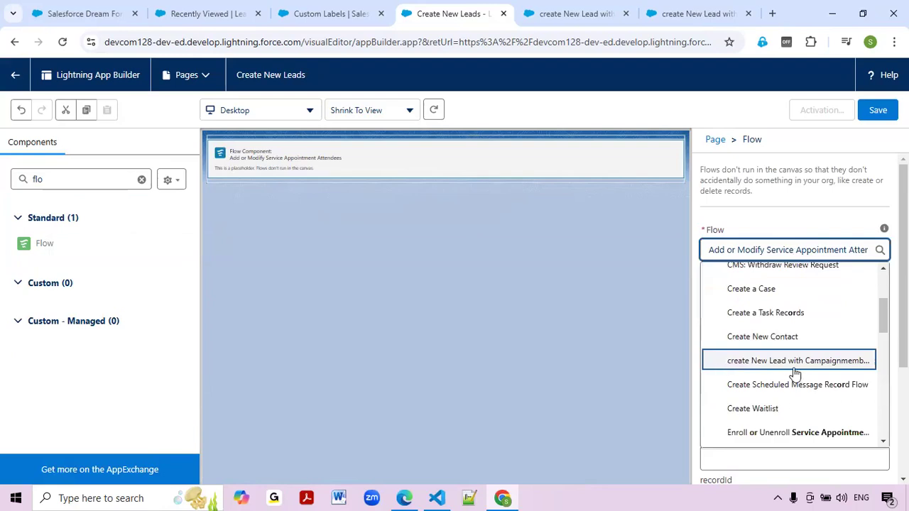
click(793, 365)
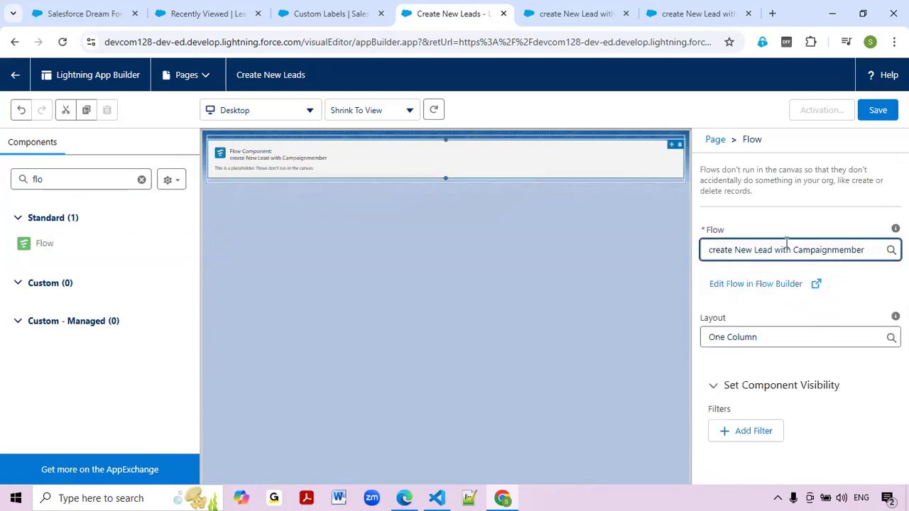
click(878, 110)
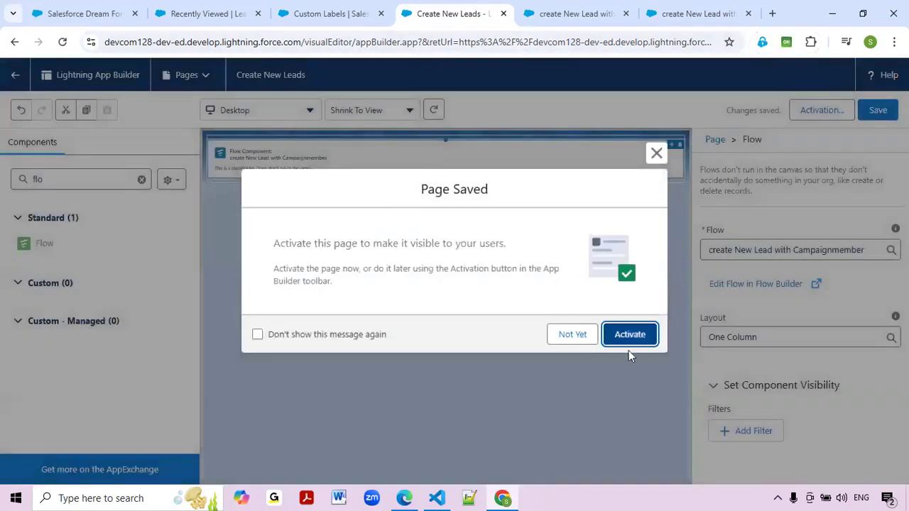
Activate the page and add it to the Business Rules Engine app's navigation.
click(630, 335)
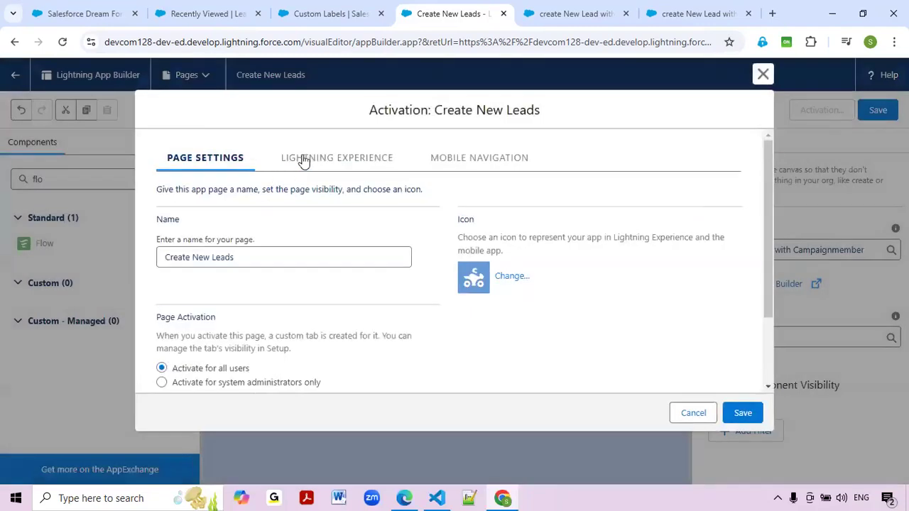
click(306, 157)
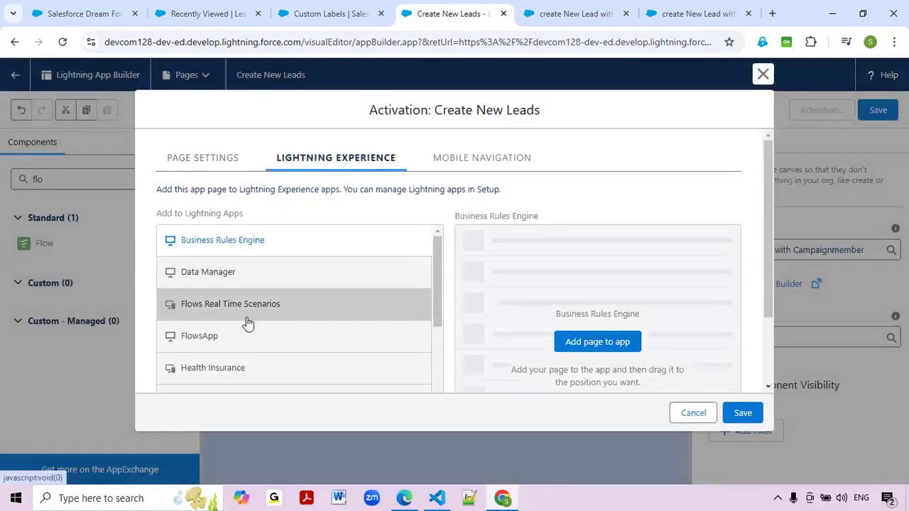
scroll(249, 325, down, 1)
scroll(249, 326, down, 3)
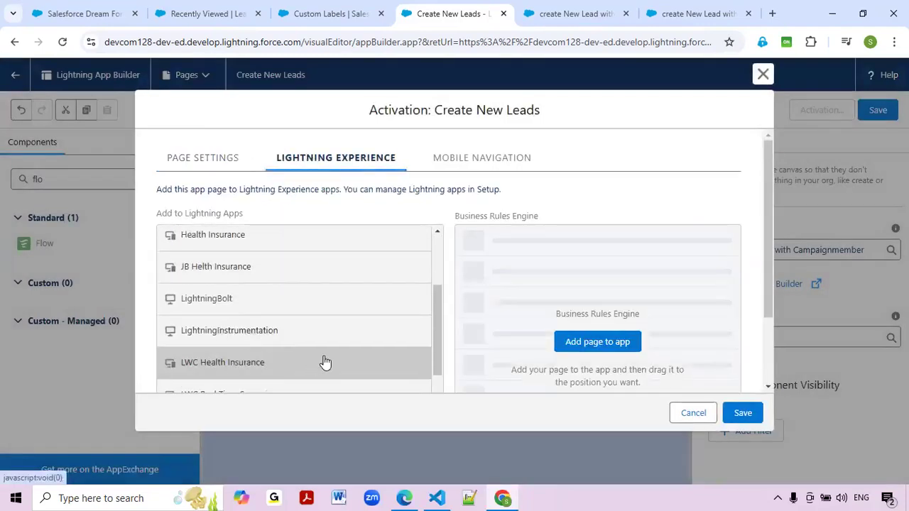
scroll(324, 366, down, 2)
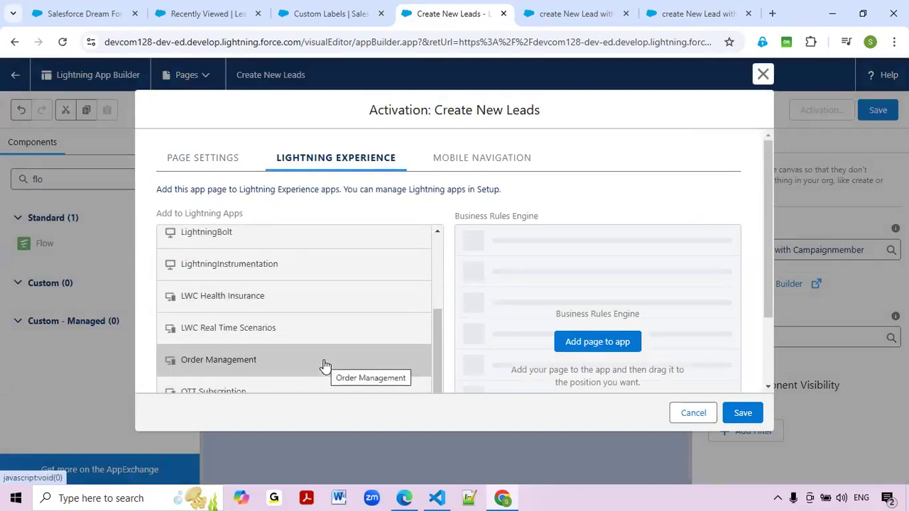
scroll(325, 366, down, 2)
mouse_move(440, 379)
mouse_down()
mouse_move(440, 394)
mouse_move(447, 260)
mouse_move(440, 361)
mouse_up()
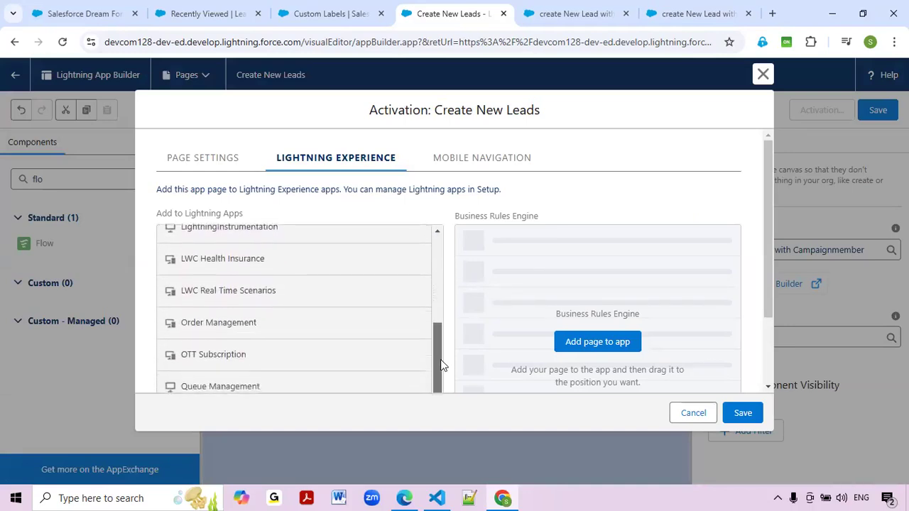
scroll(433, 256, up, 5)
scroll(361, 280, down, 1)
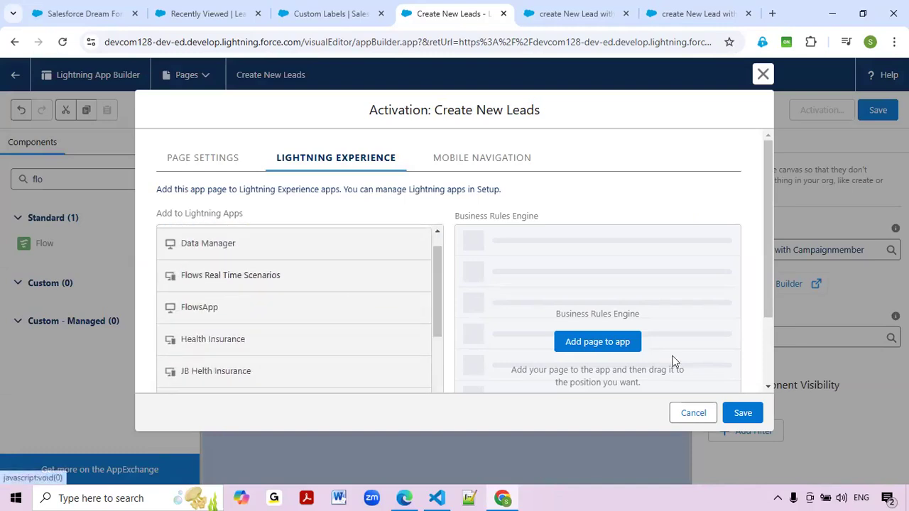
click(612, 342)
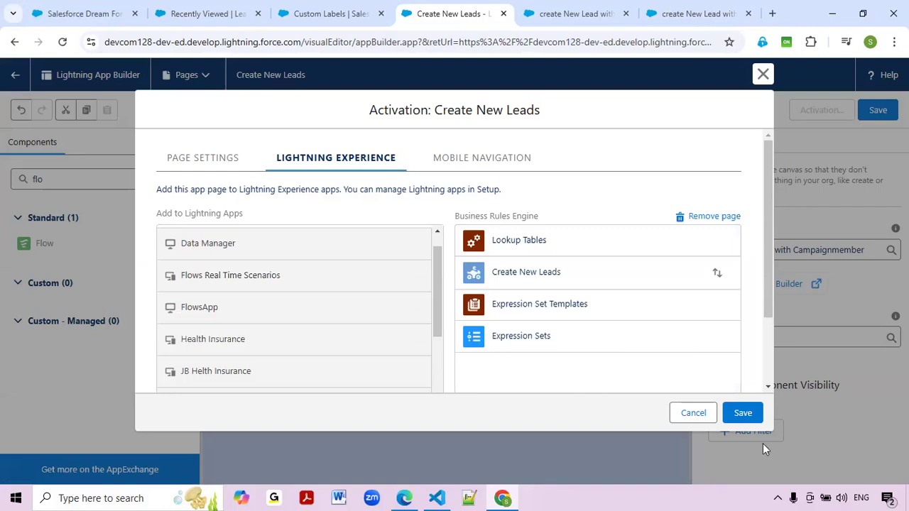
click(738, 416)
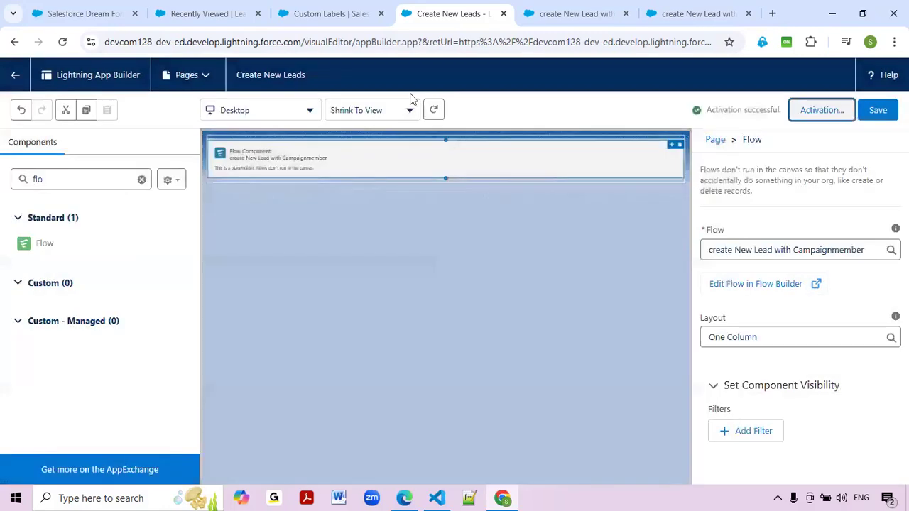
Leave App Builder and search the App Launcher for 'create New' and 'New Lead'.
click(15, 74)
click(369, 10)
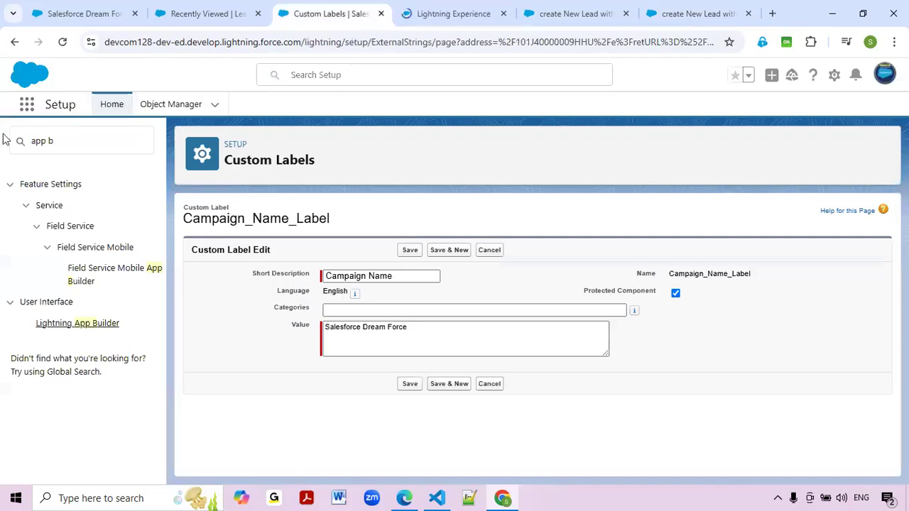
click(27, 104)
text(c)
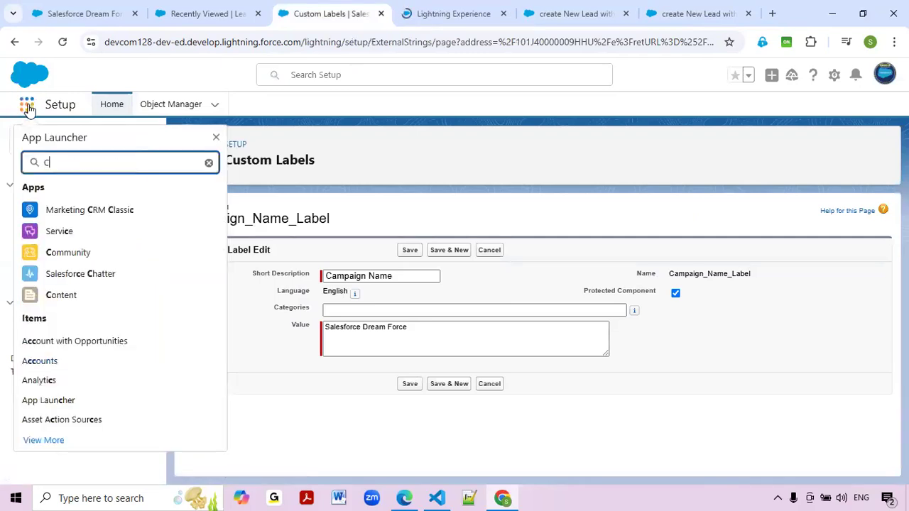
text(reate New)
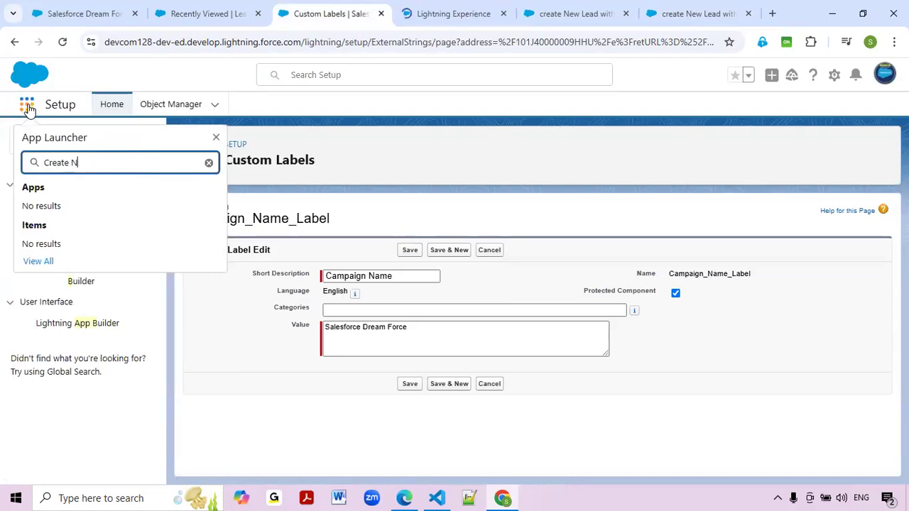
key(BackSpace)
key(BackSpace)
key(BackSpace)
key(BackSpace)
key(BackSpace)
key(BackSpace)
key(BackSpace)
key(BackSpace)
text(New Leads)
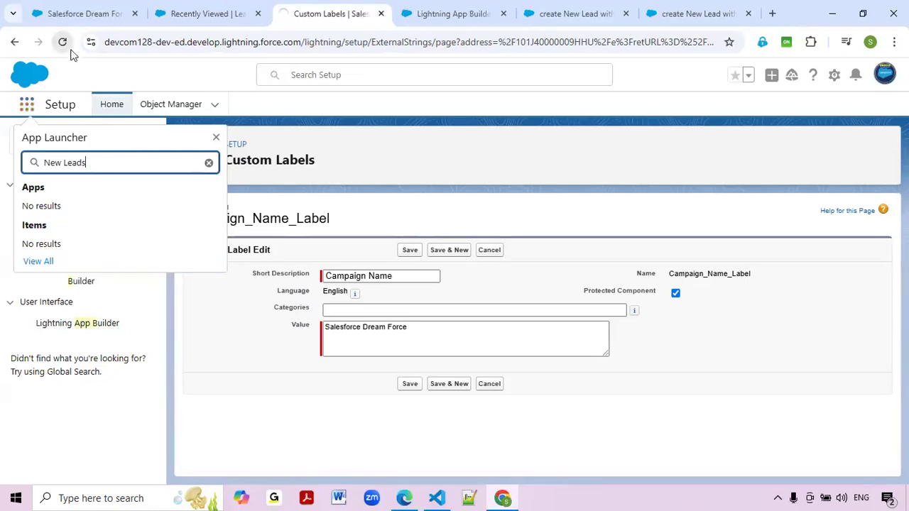
click(62, 41)
click(435, 7)
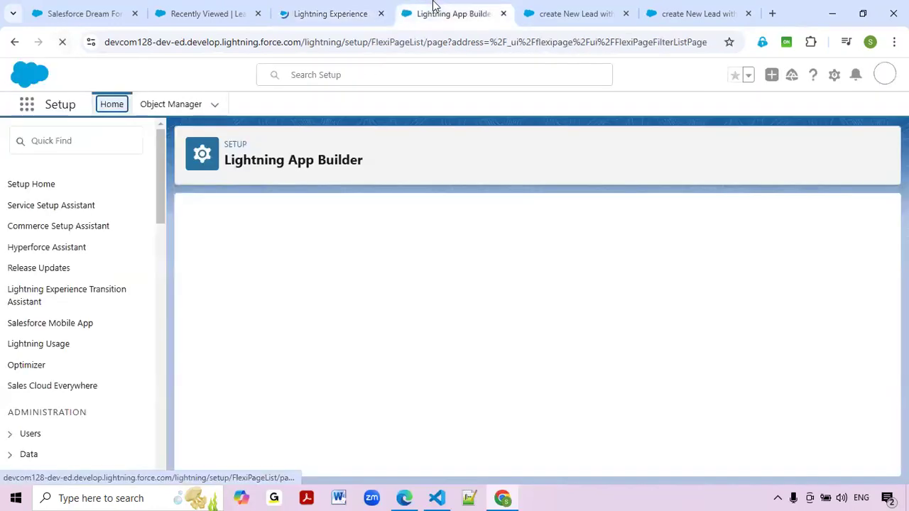
click(375, 8)
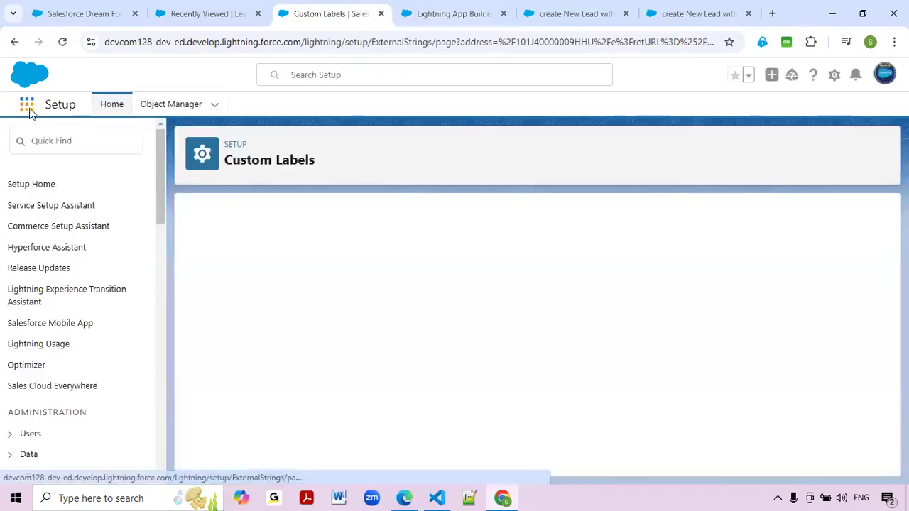
Search apps for 'Leads' and open the Create New Leads page in its new tab.
click(28, 109)
text(Lead)
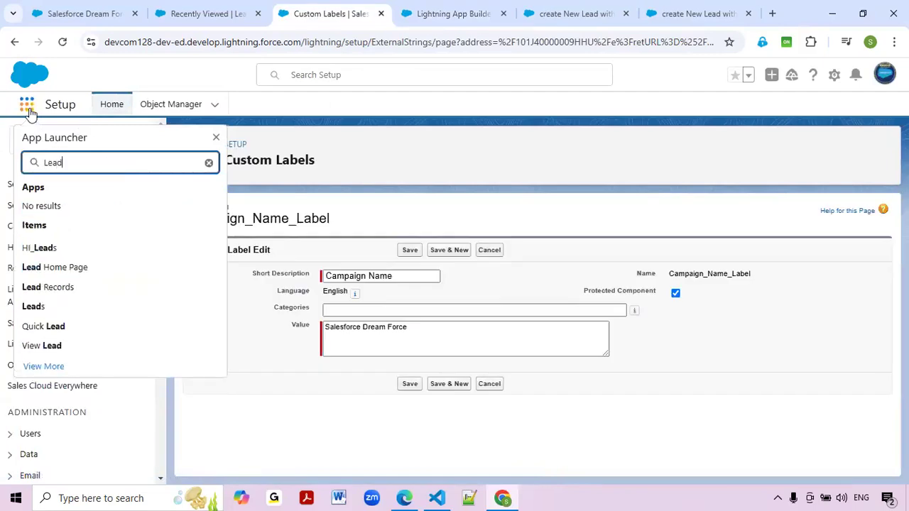
text(s)
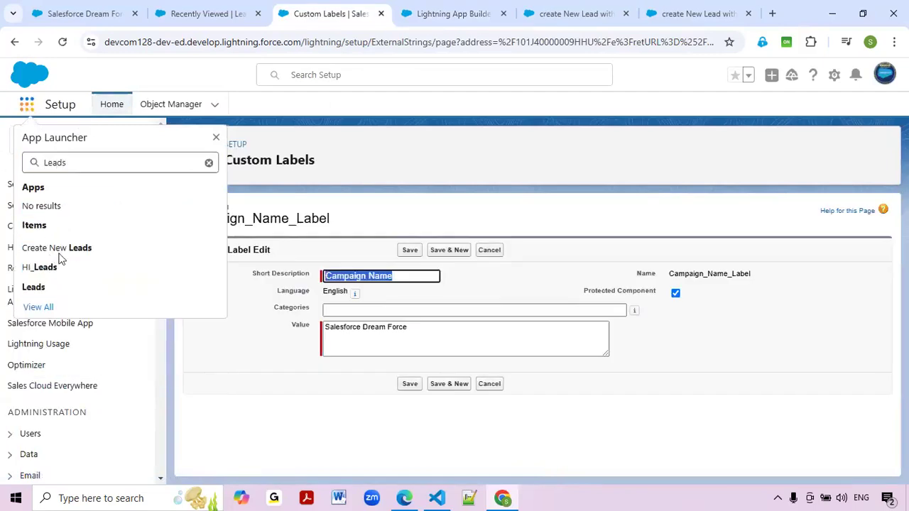
ctrl+click(66, 252)
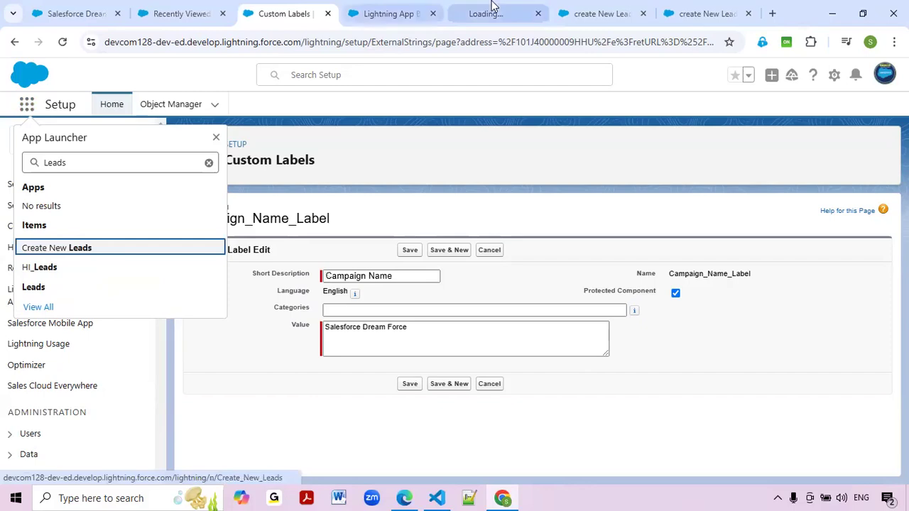
click(494, 7)
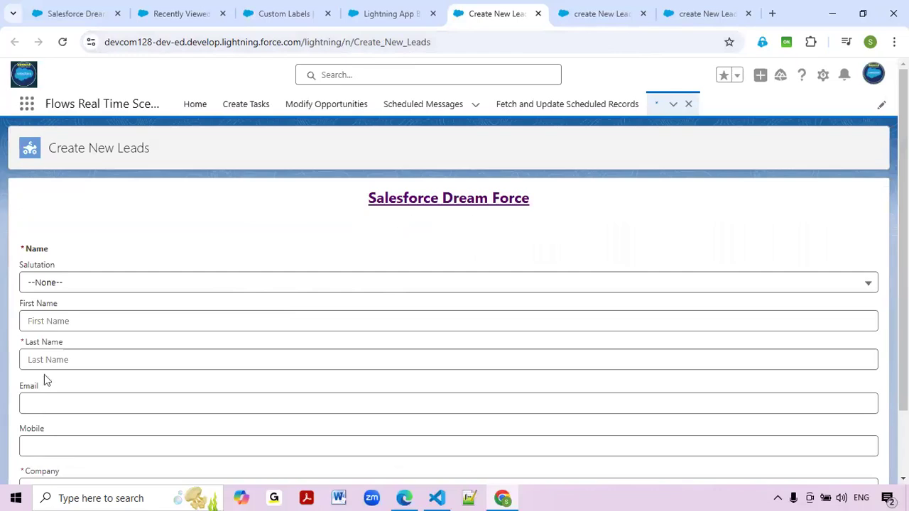
Fill the lead form: first name Test, last name Salesforce Dreamforce Lead-1, e-mail, mobile, company Salesforce.
scroll(45, 323, down, 2)
click(61, 243)
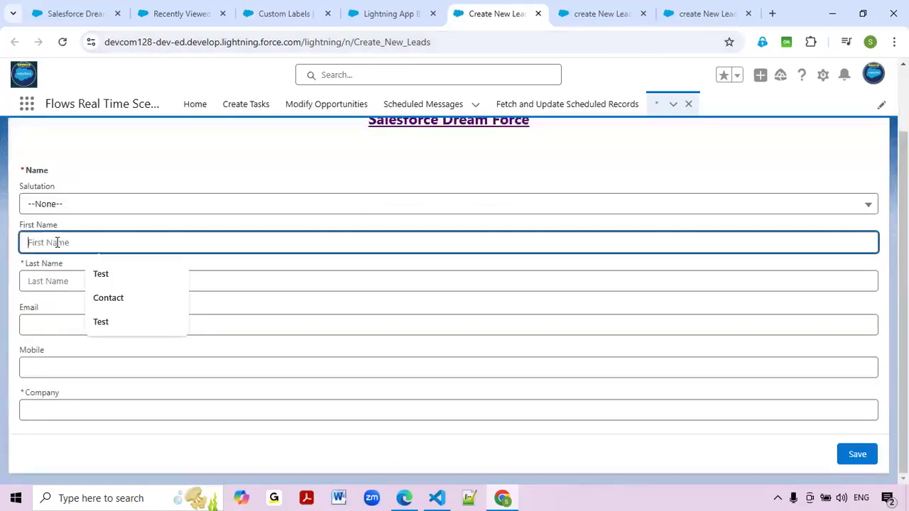
click(96, 273)
click(79, 278)
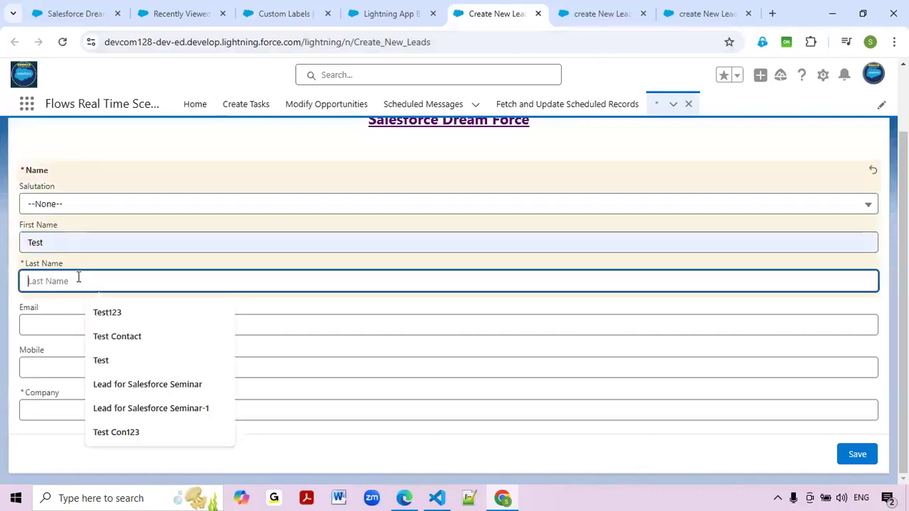
text(Sale)
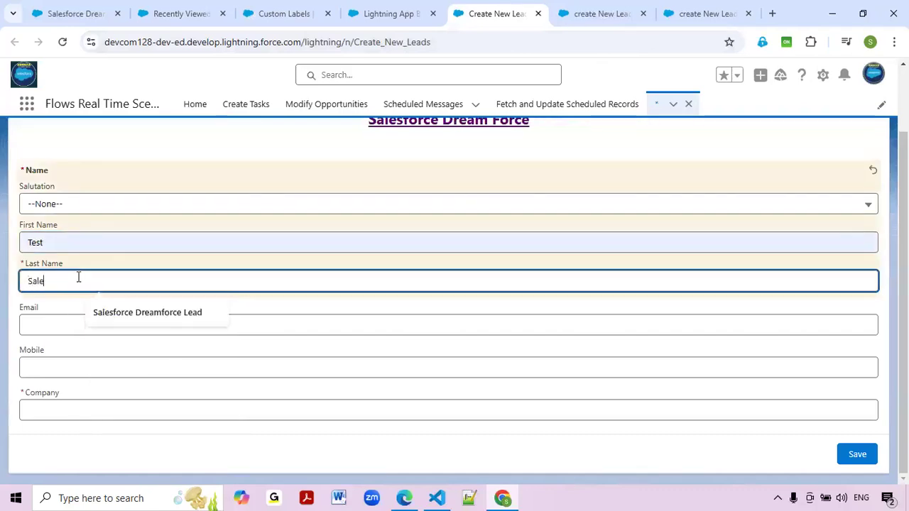
text(sforce Dreamforce Lead)
click(164, 313)
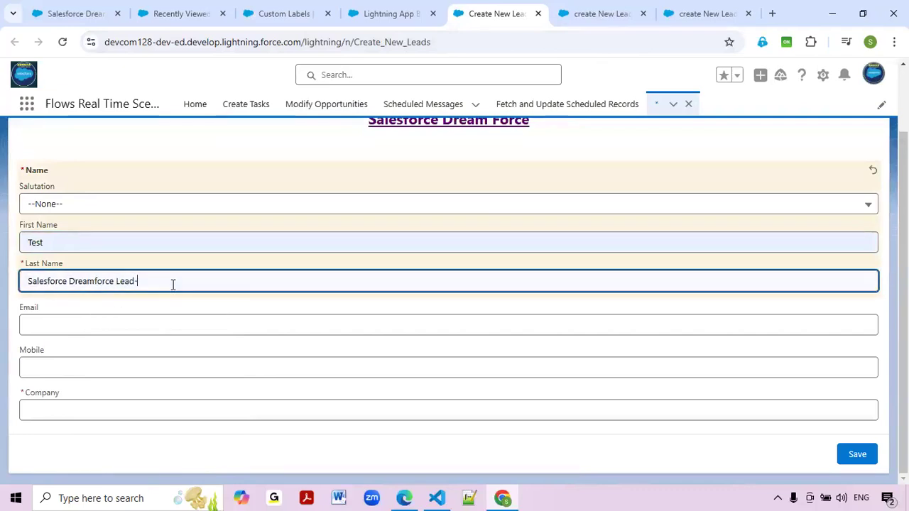
click(67, 325)
click(107, 358)
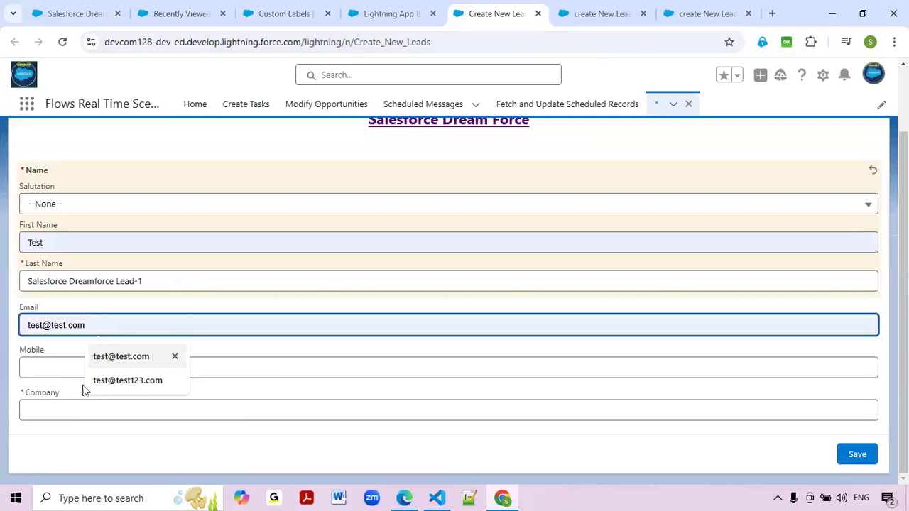
click(84, 365)
click(116, 399)
click(110, 412)
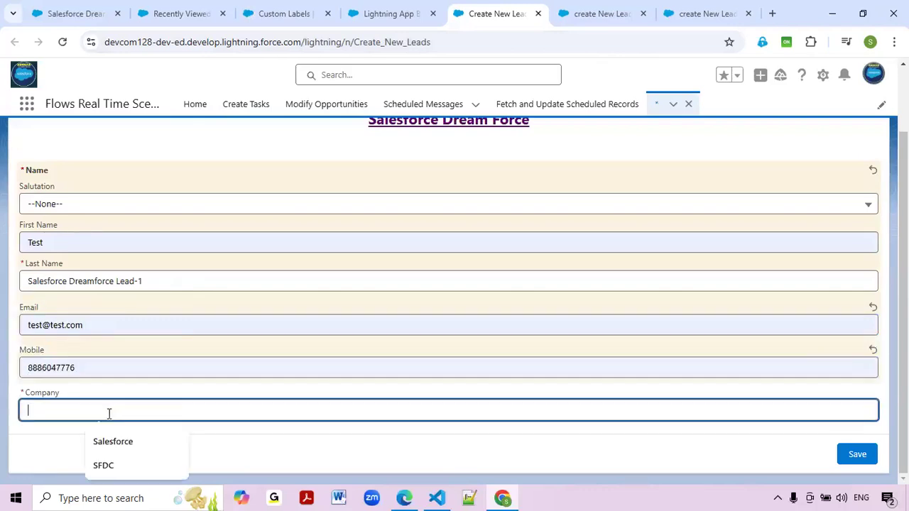
click(111, 441)
Save the lead, then finish the flow to return to a blank form.
click(865, 458)
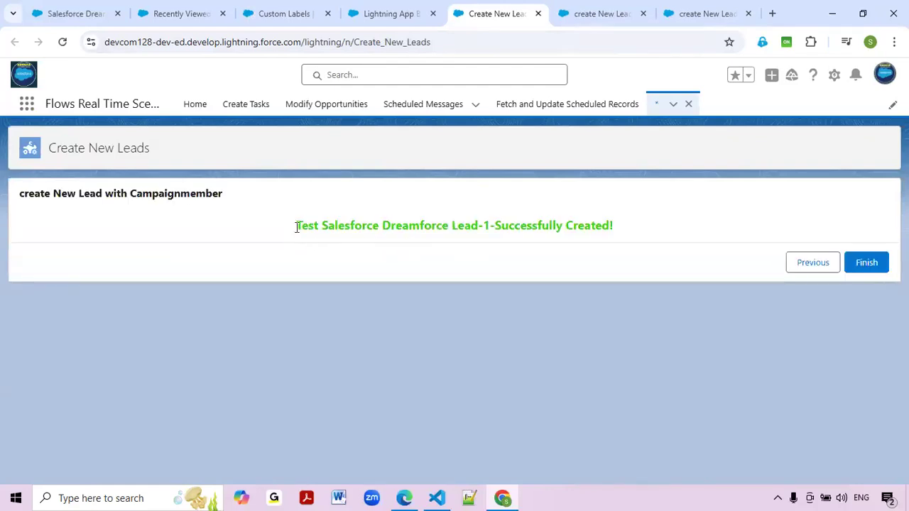
drag(297, 226, 461, 228)
click(618, 228)
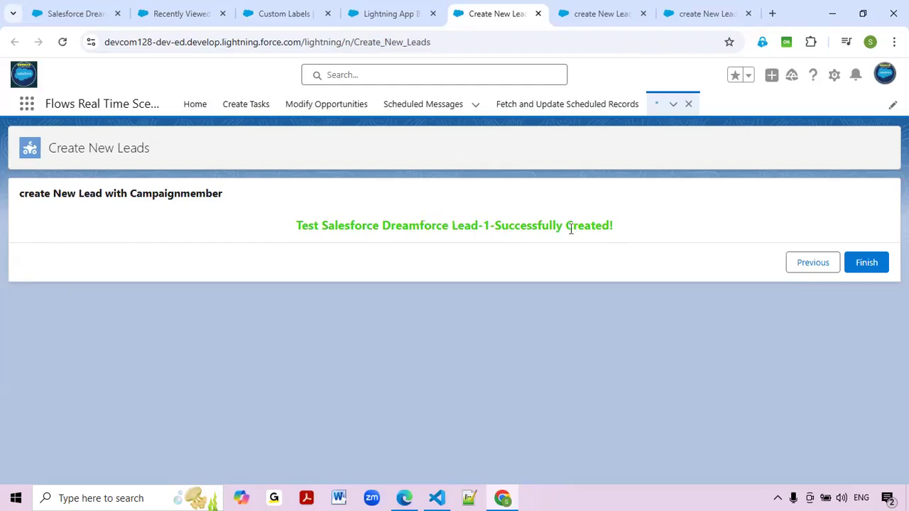
click(876, 264)
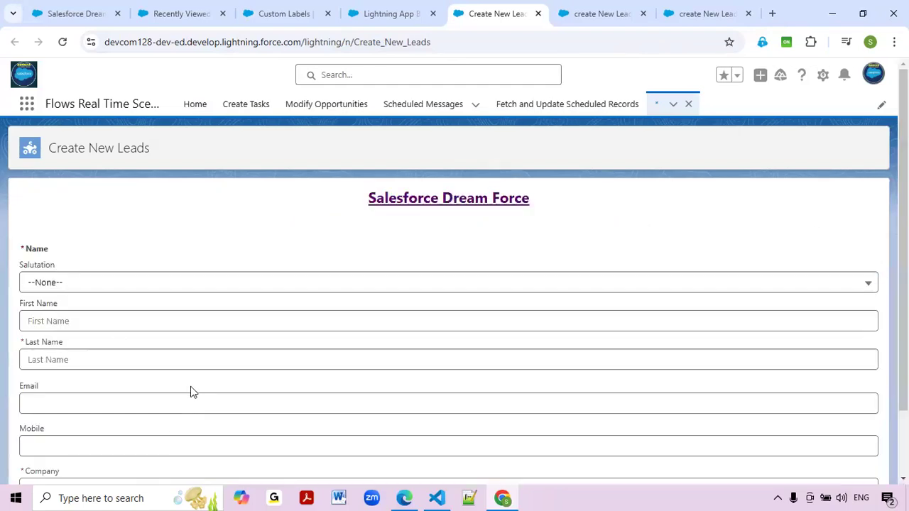
Reload the Salesforce Dream Force campaign page, then view the Create New Leads form header.
scroll(192, 390, down, 2)
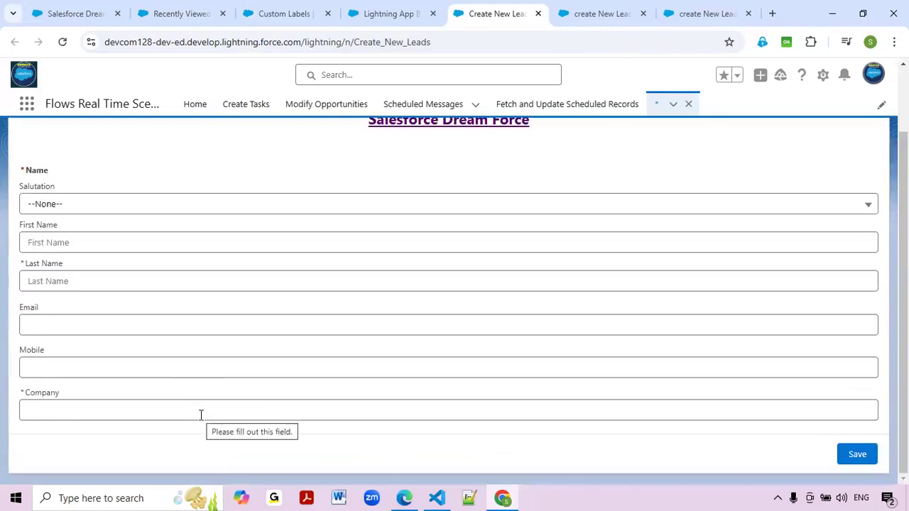
click(69, 13)
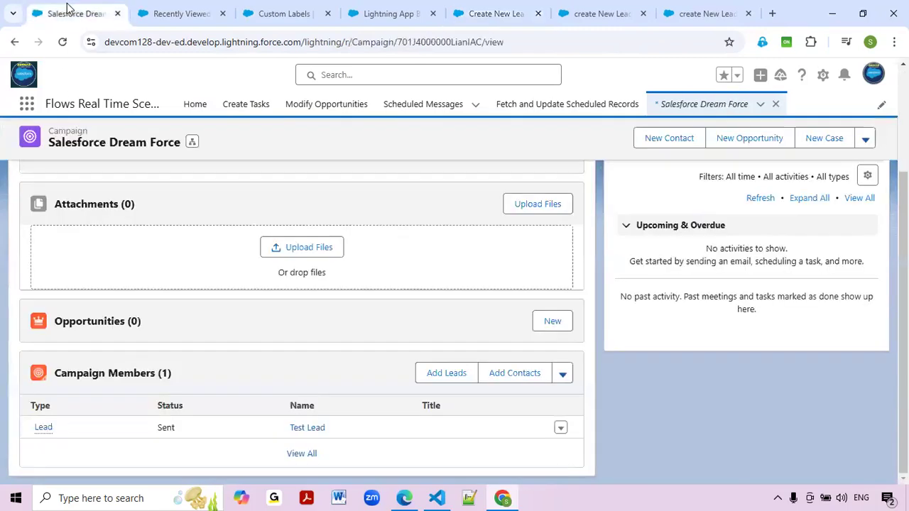
click(63, 43)
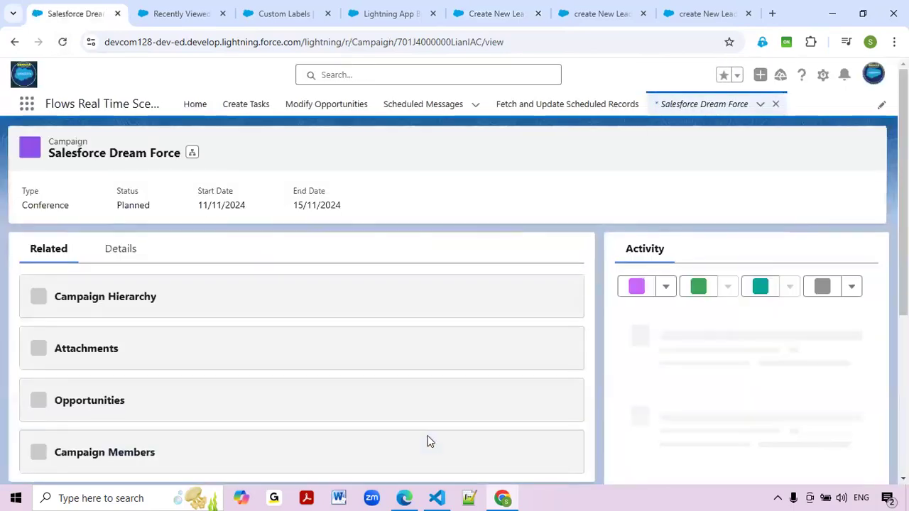
scroll(427, 442, down, 3)
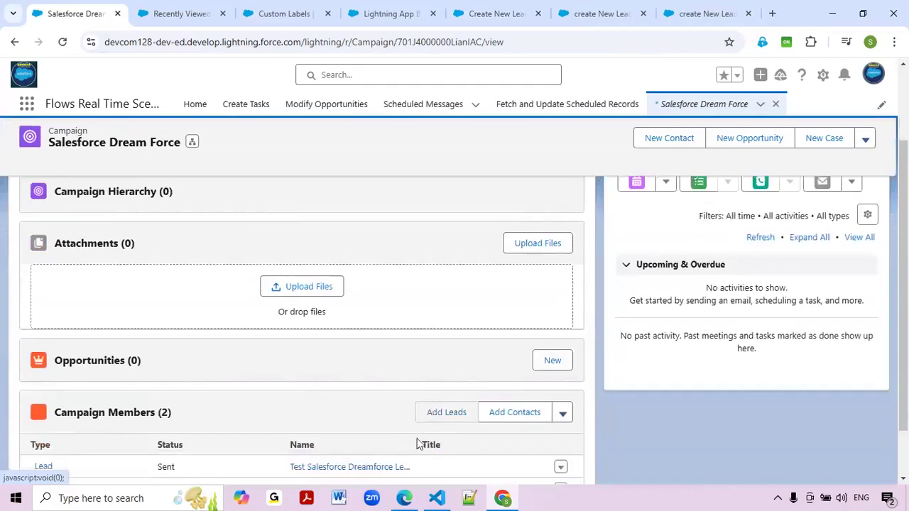
scroll(419, 444, down, 1)
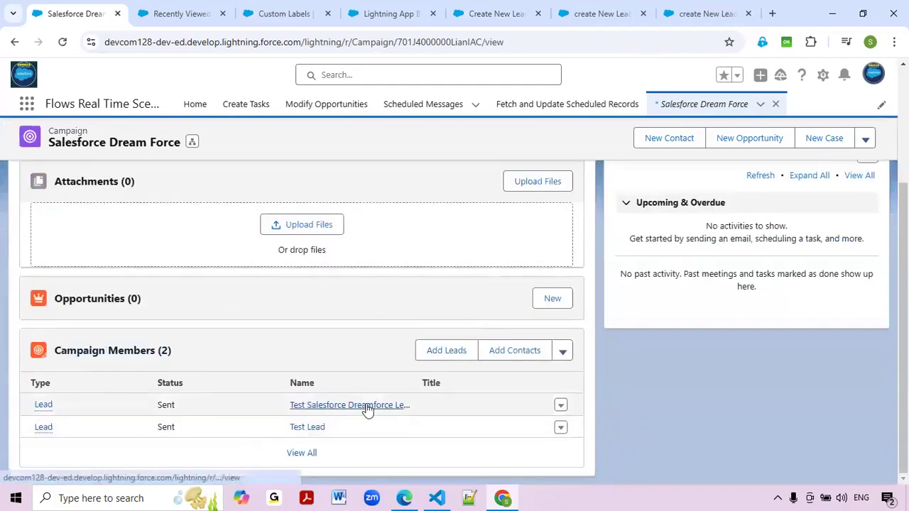
click(511, 15)
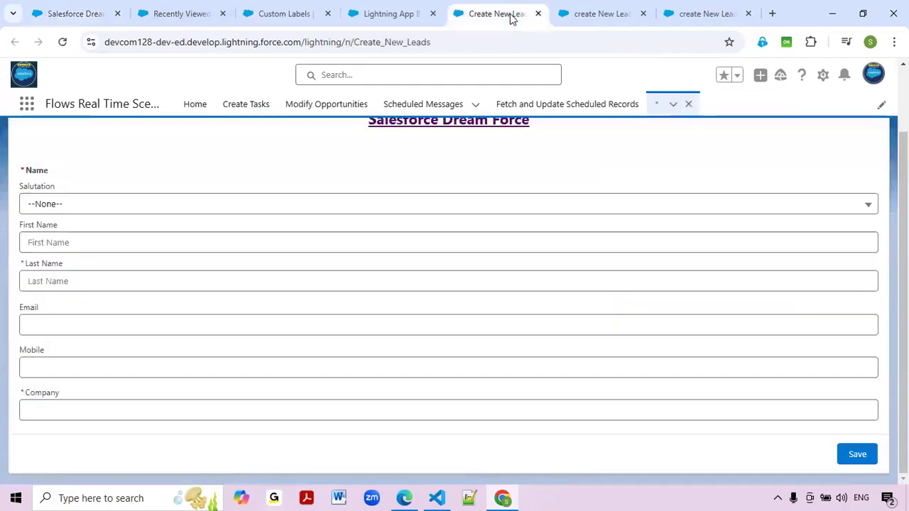
scroll(389, 401, up, 1)
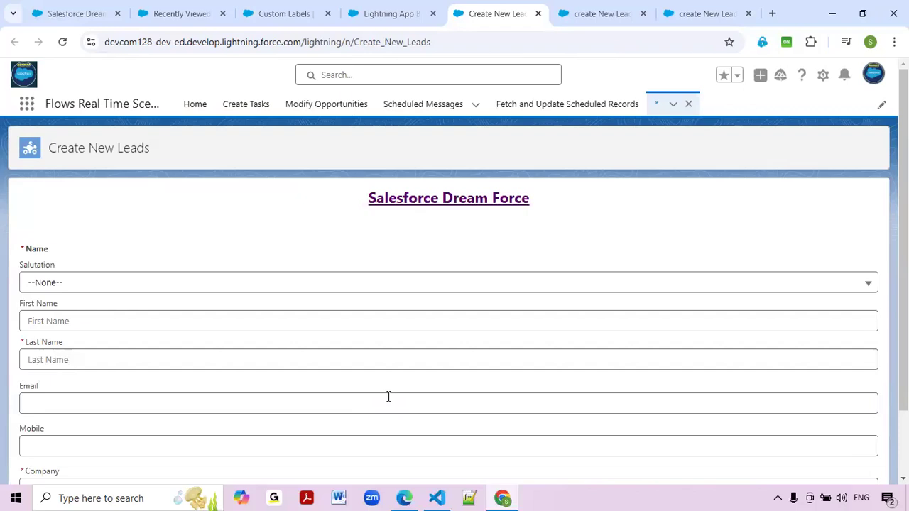
Refresh the Salesforce Dream Force campaign record.
click(93, 14)
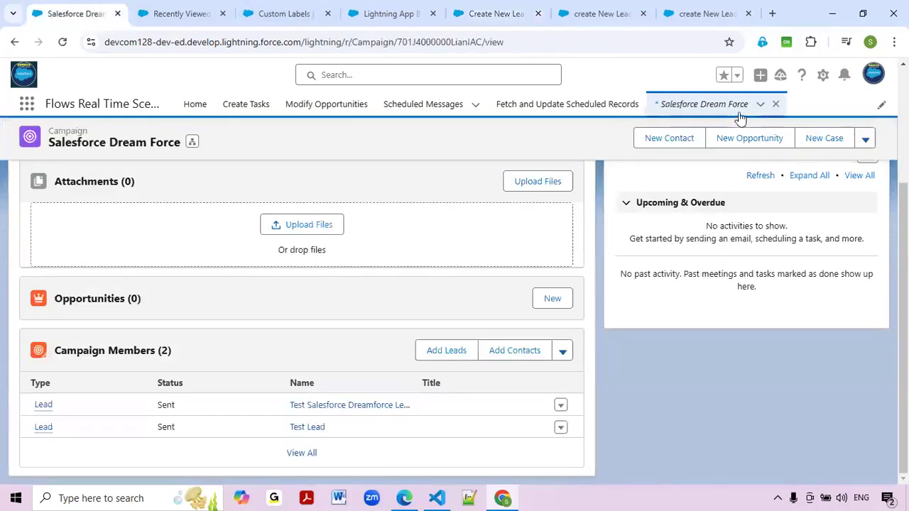
click(714, 106)
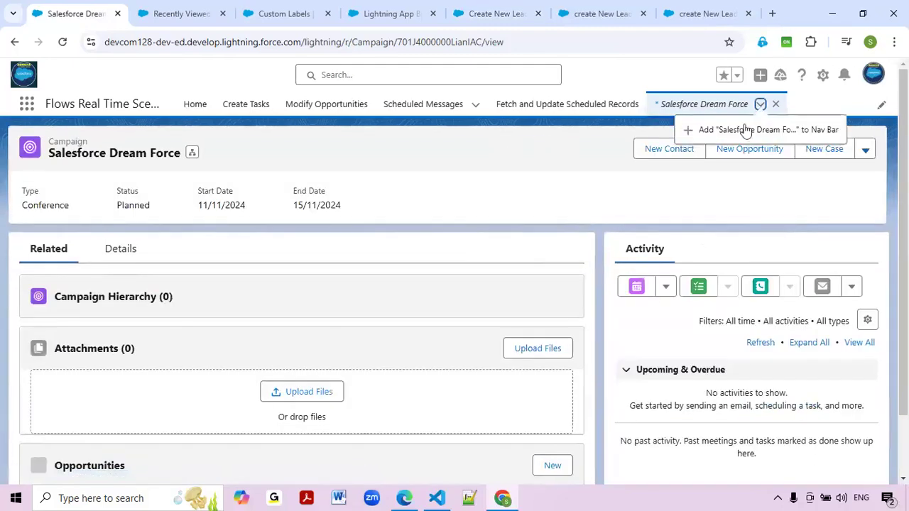
click(725, 118)
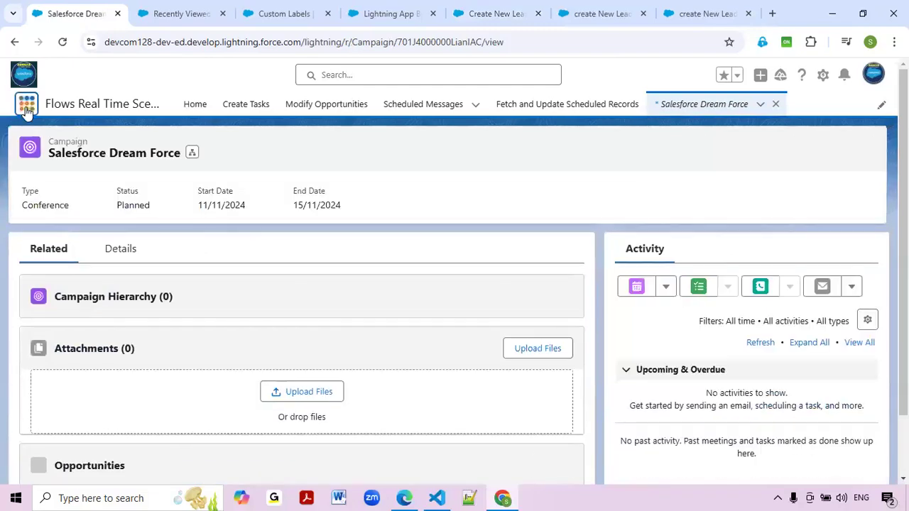
Search the App Launcher for 'Camp', open Campaigns and start a new campaign.
click(27, 106)
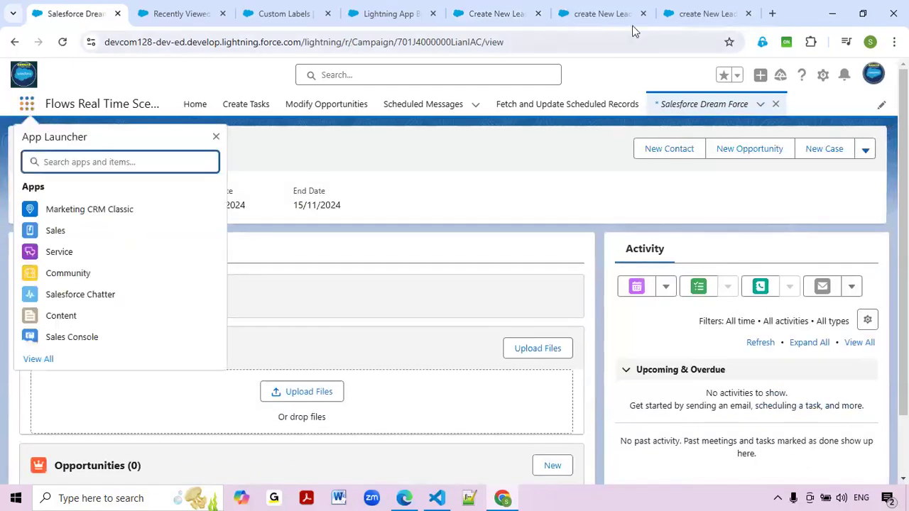
click(510, 14)
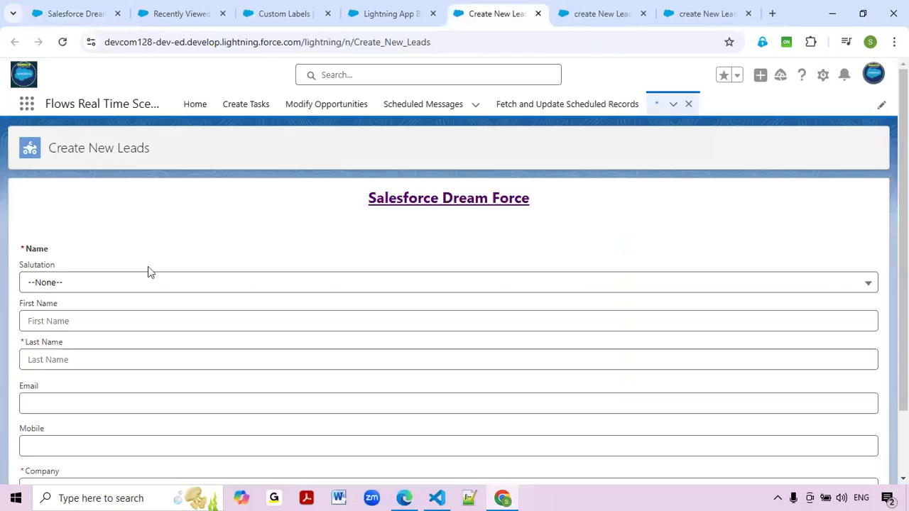
click(99, 8)
text(Camp)
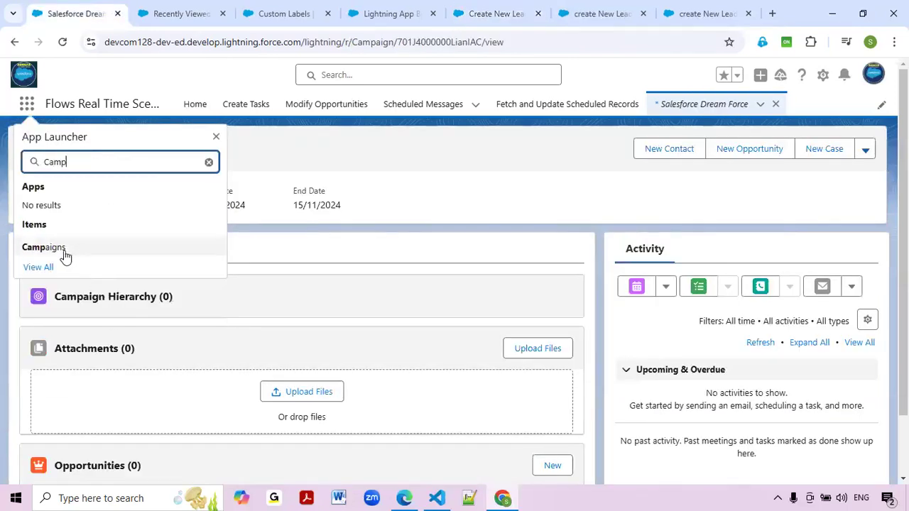
click(61, 254)
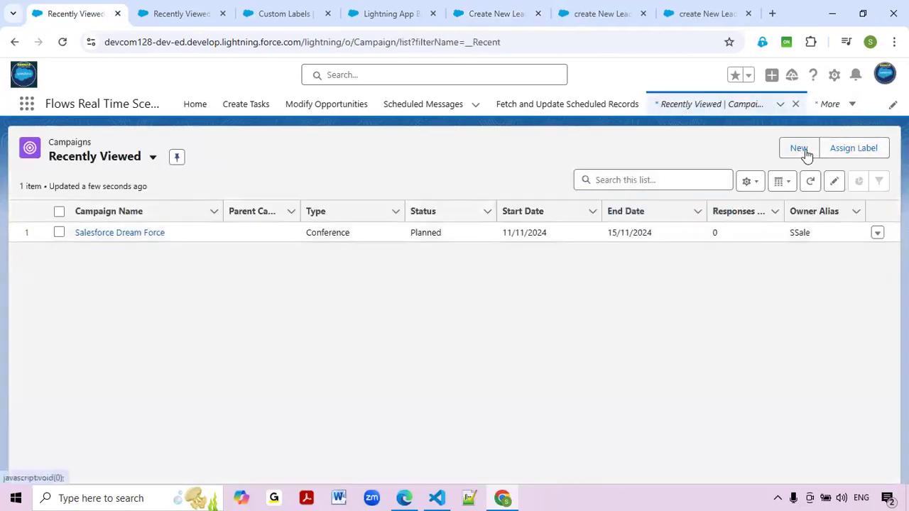
click(803, 150)
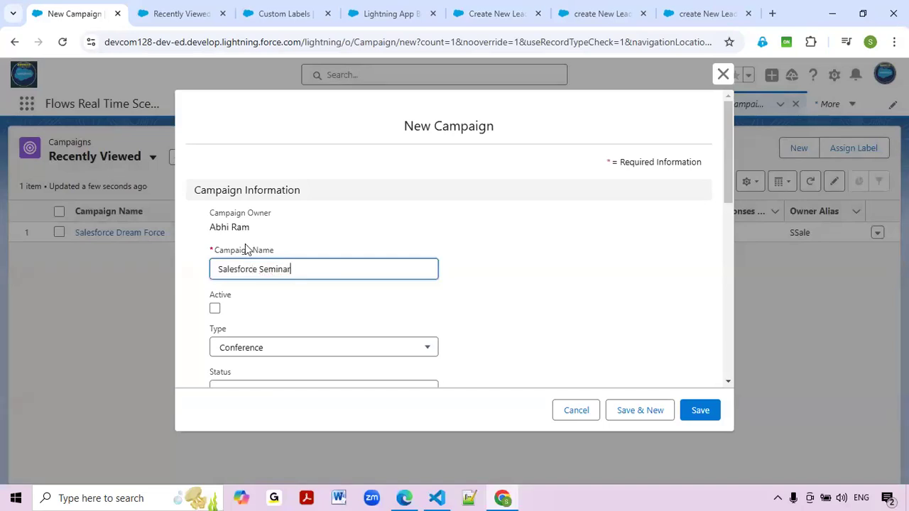
Mark the campaign Active with status Planned, running 04/11/2024 to 06/11/2024.
click(219, 310)
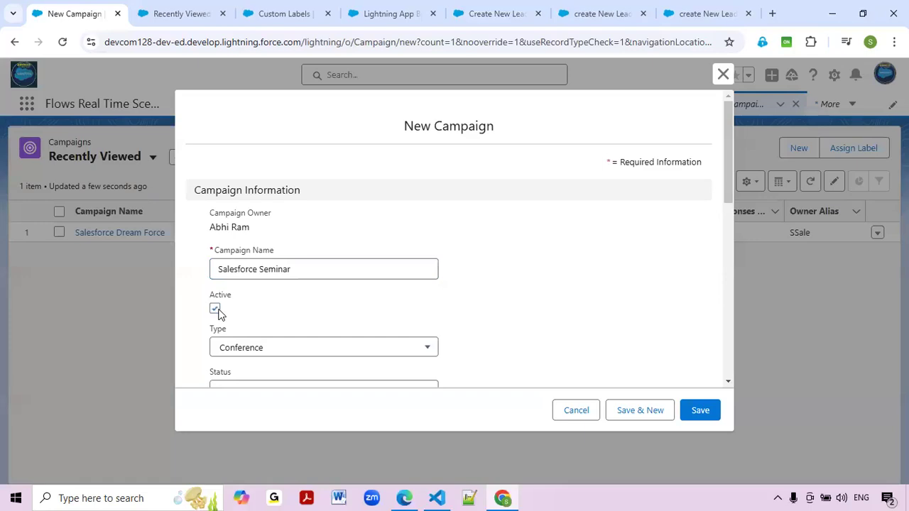
scroll(359, 327, down, 2)
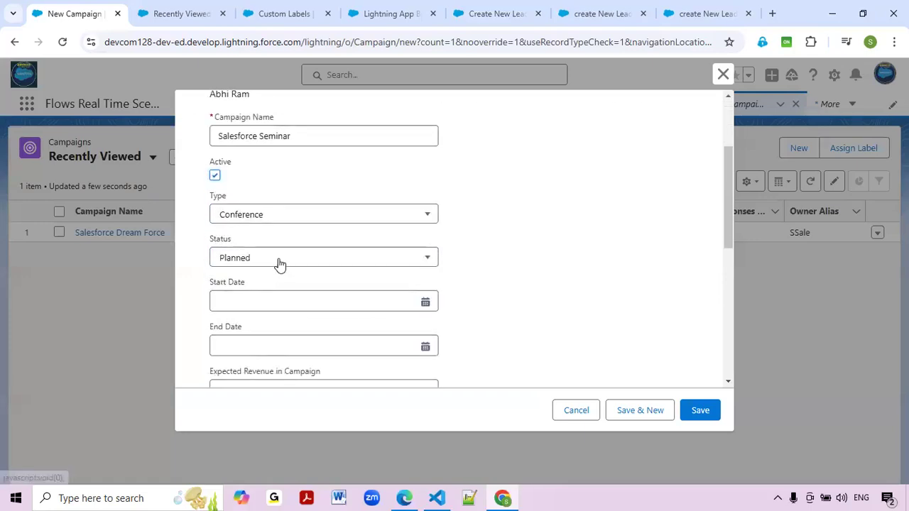
click(277, 260)
click(253, 326)
click(272, 300)
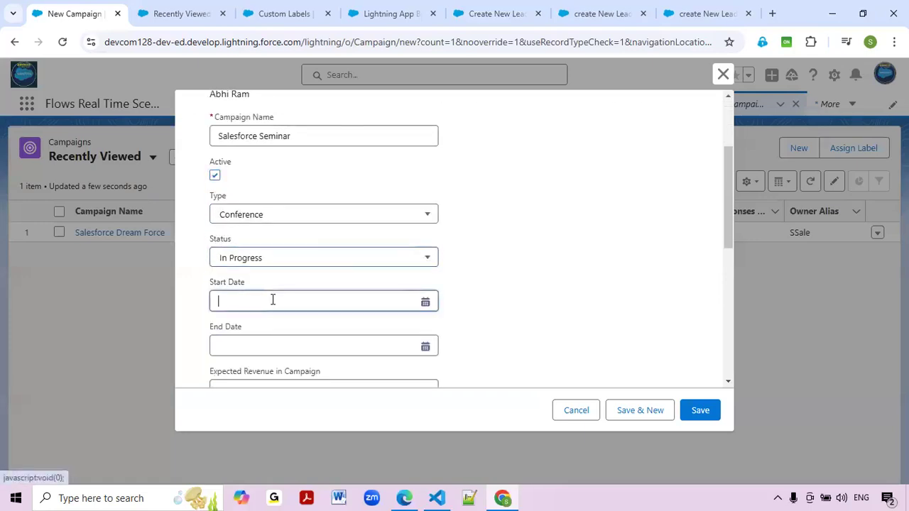
click(256, 183)
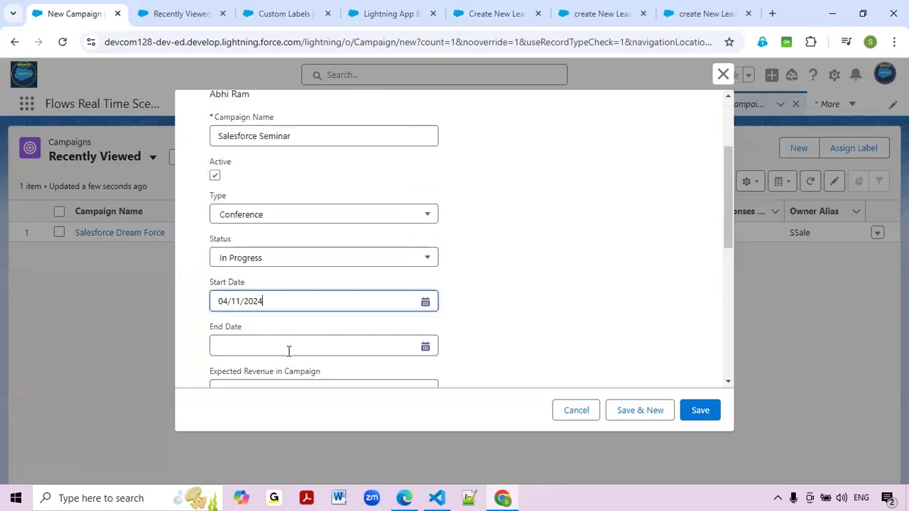
click(288, 347)
click(303, 245)
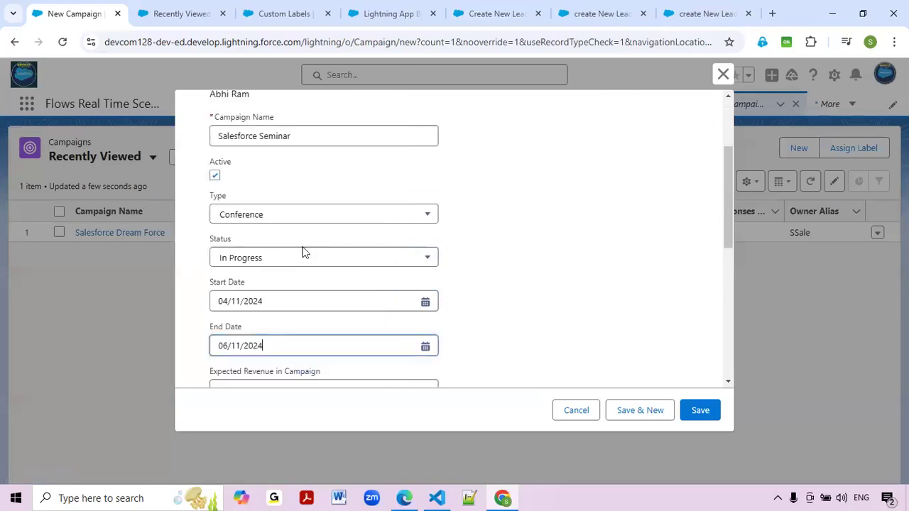
click(282, 259)
click(255, 300)
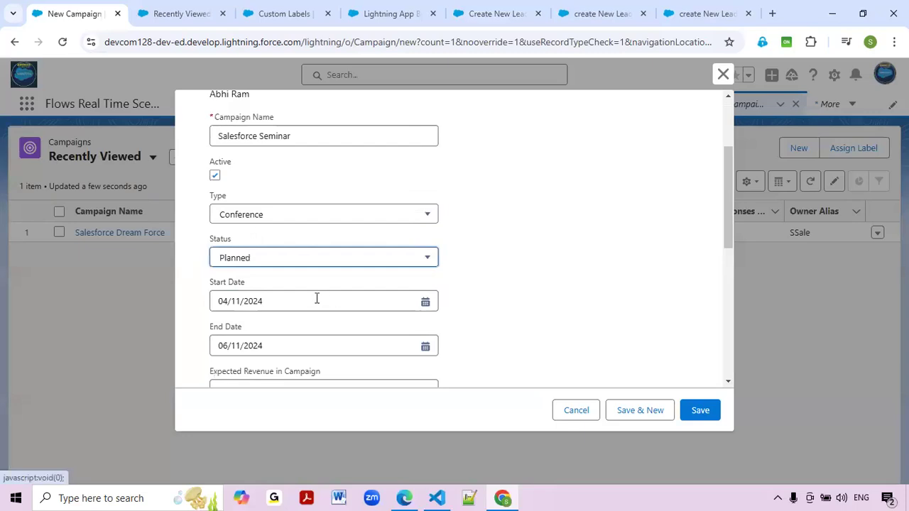
scroll(284, 291, down, 1)
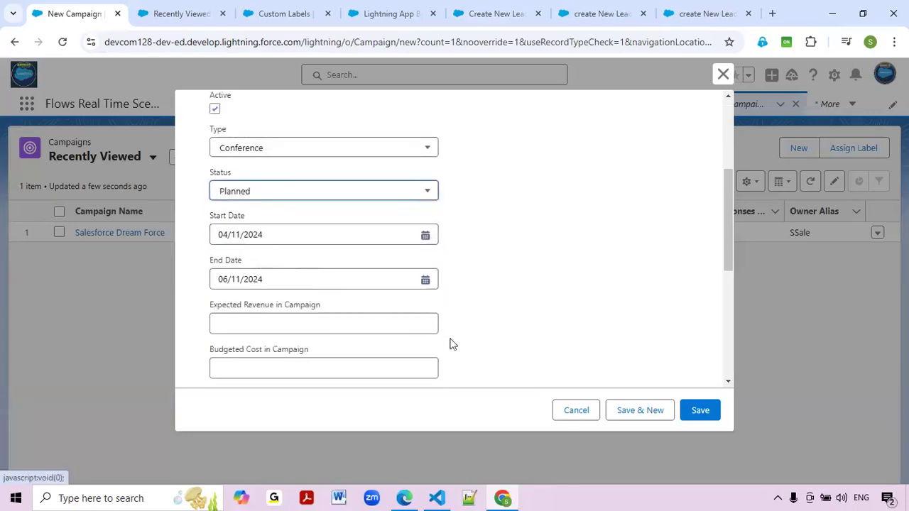
scroll(450, 345, up, 1)
Save the Salesforce Seminar campaign and copy its title for the custom label.
click(689, 416)
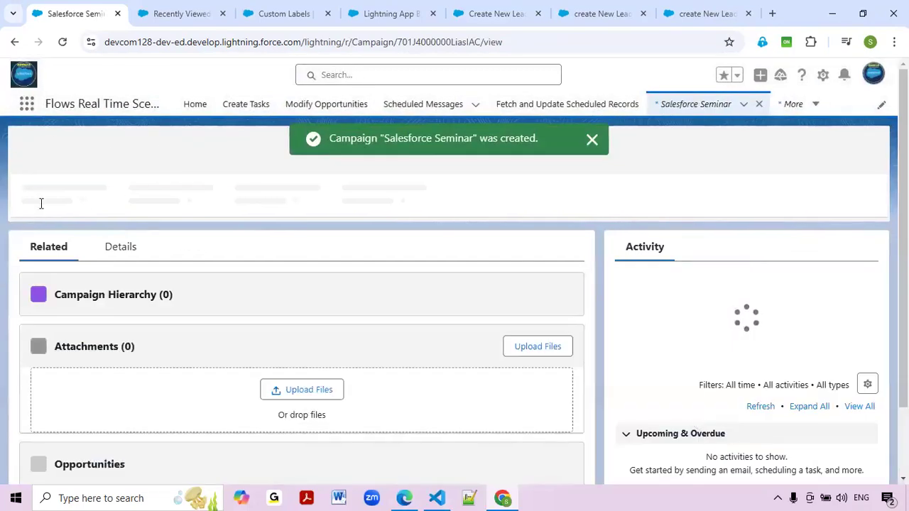
drag(52, 155, 154, 153)
key(ctrl+c)
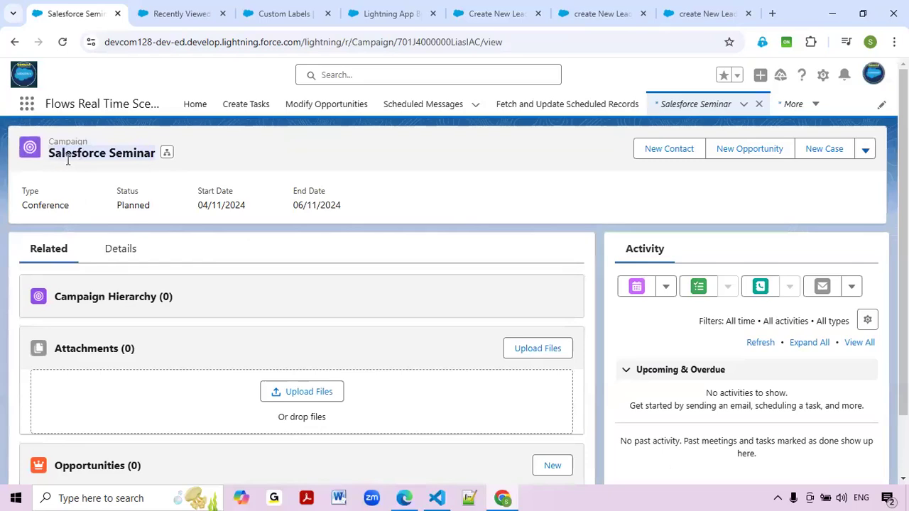
click(254, 173)
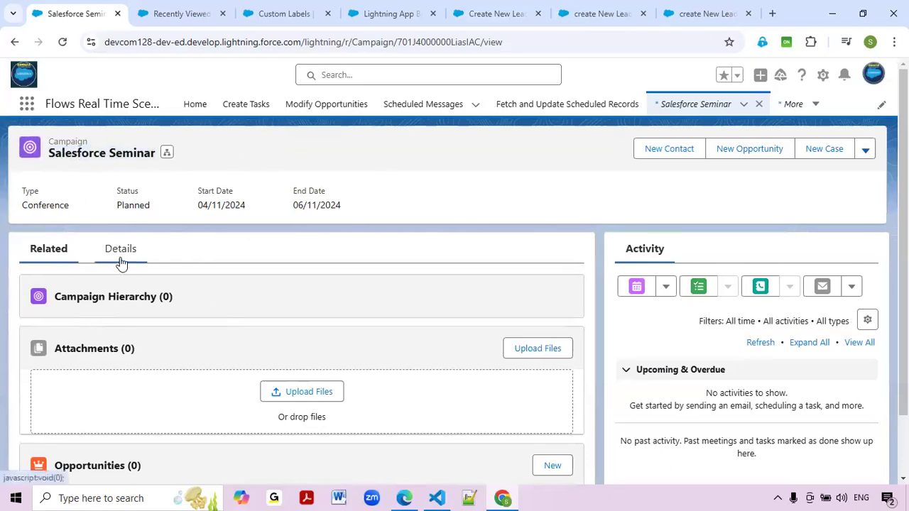
click(497, 14)
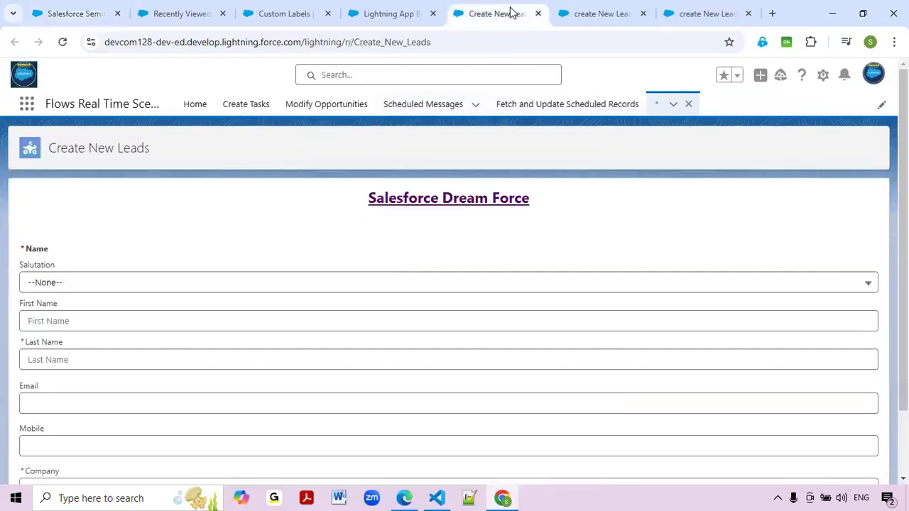
click(68, 10)
scroll(178, 284, down, 1)
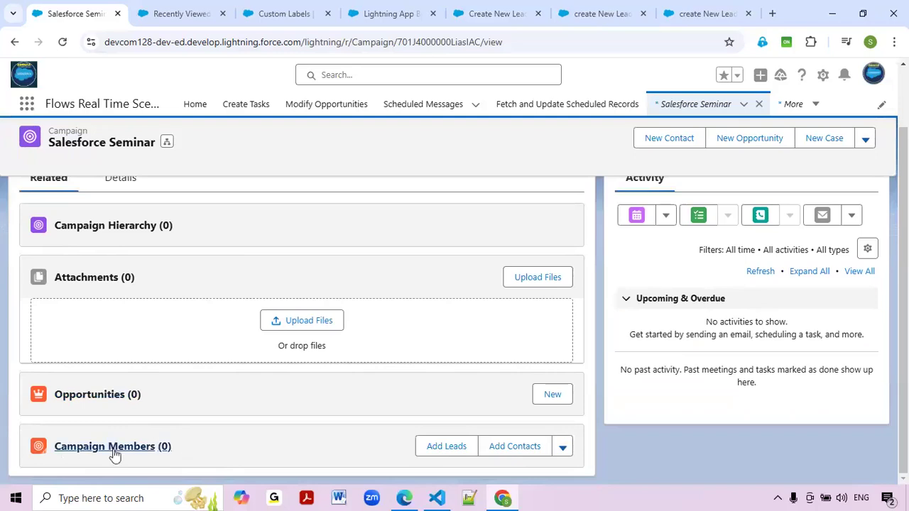
click(271, 10)
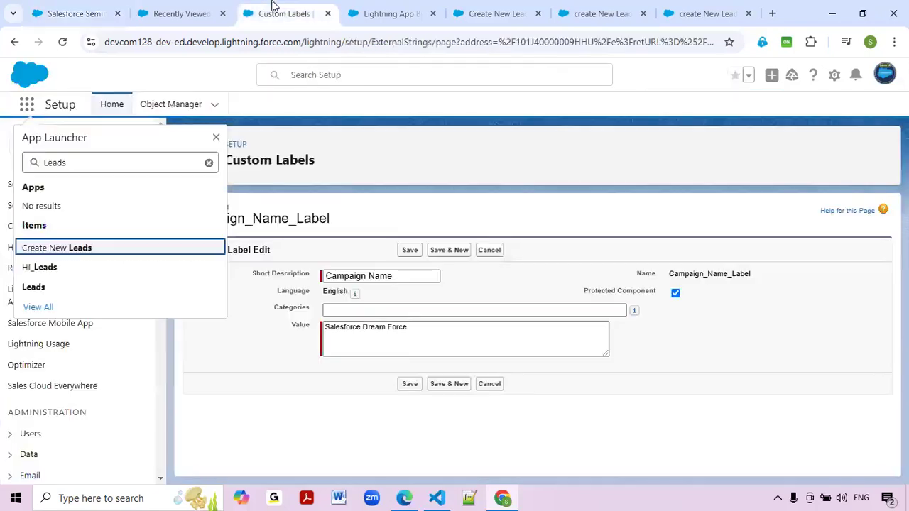
Replace the Campaign_Name_Label value Salesforce Dream Force with pasted 'Salesforce Seminar' and save.
click(411, 327)
drag(410, 327, 324, 238)
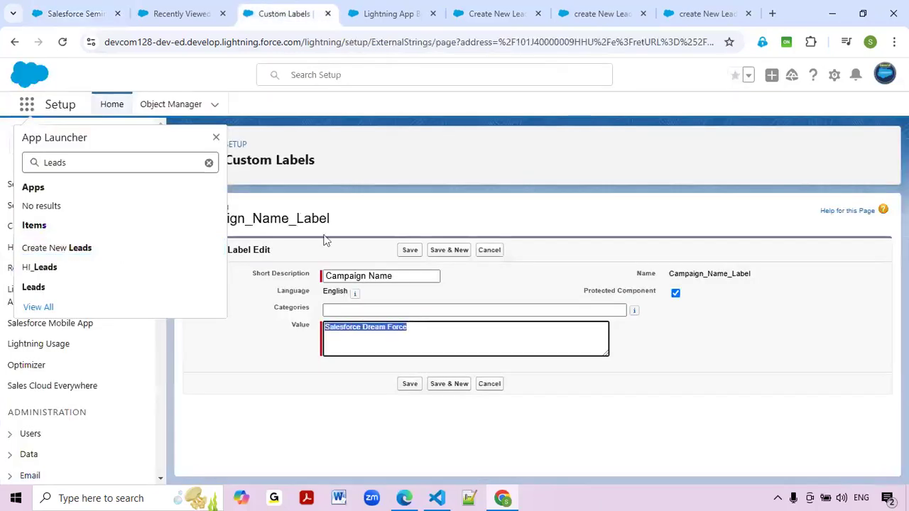
click(215, 138)
triple_click(431, 326)
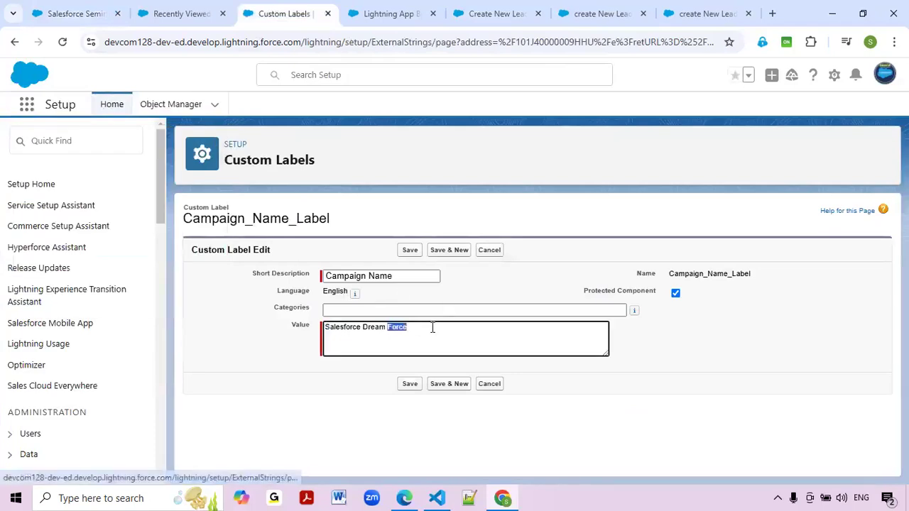
key(ctrl+v)
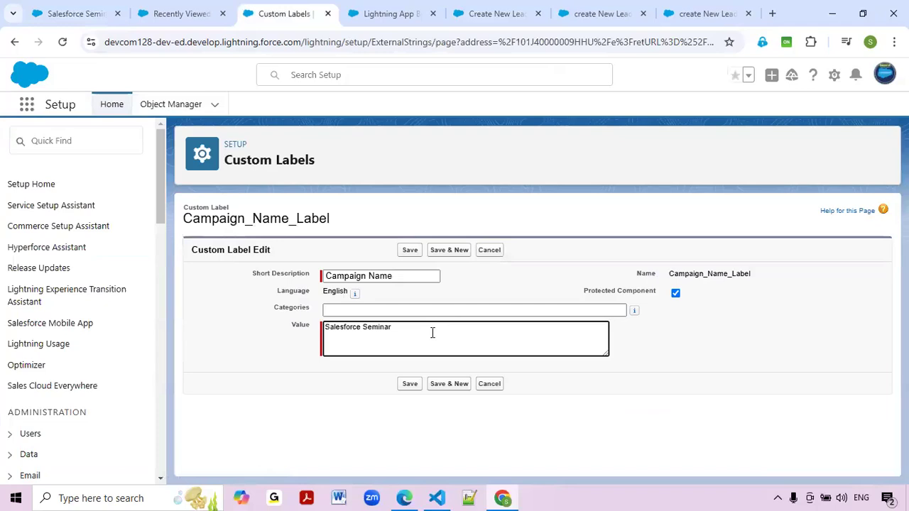
click(411, 251)
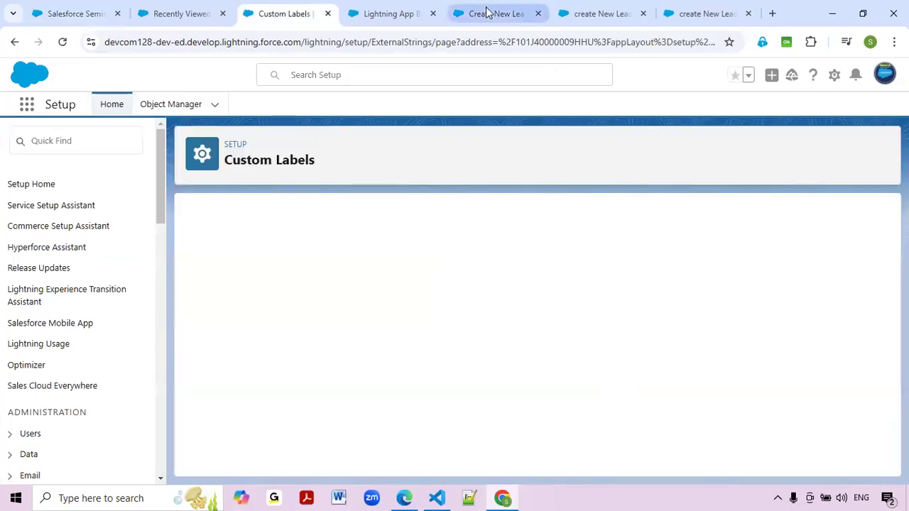
click(488, 13)
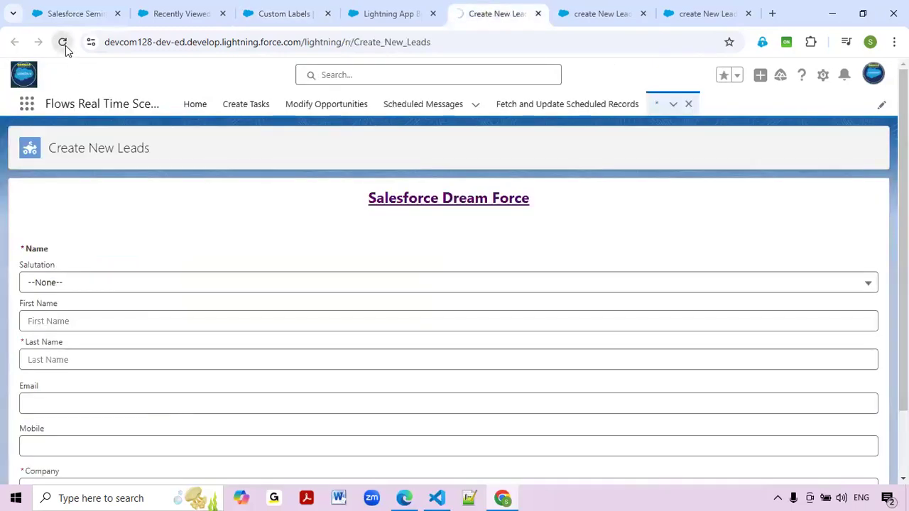
Reload the lead form and enter first name Test, last name 'Lead Salesforce SE' and an e-mail.
click(65, 45)
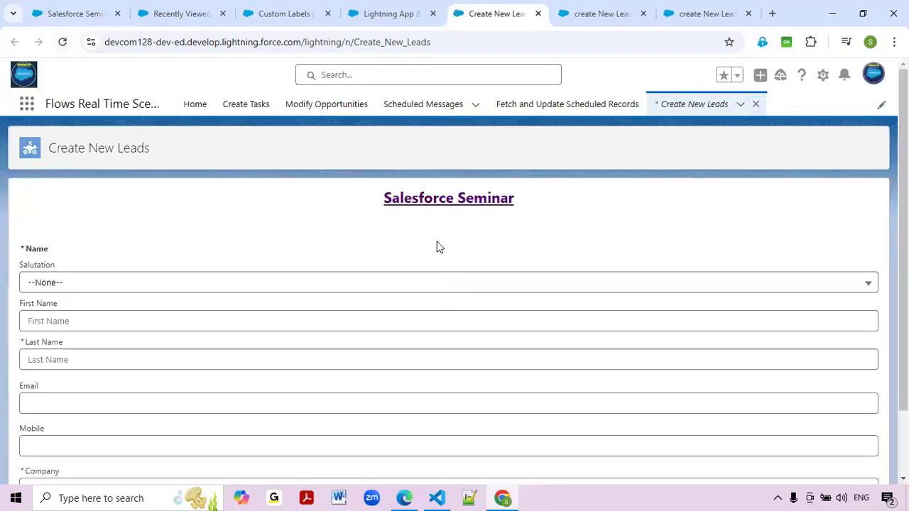
click(67, 321)
text(Test)
click(85, 360)
text(Lead Sa)
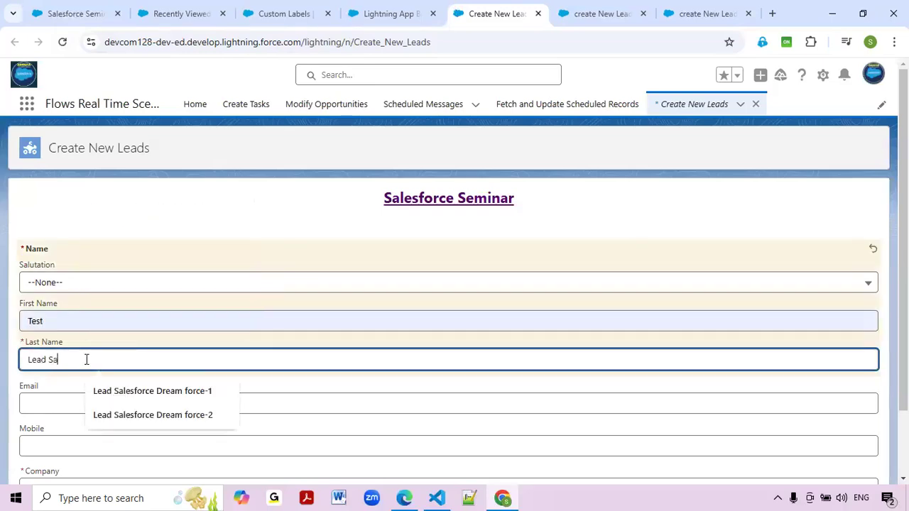
text(lesforce SE)
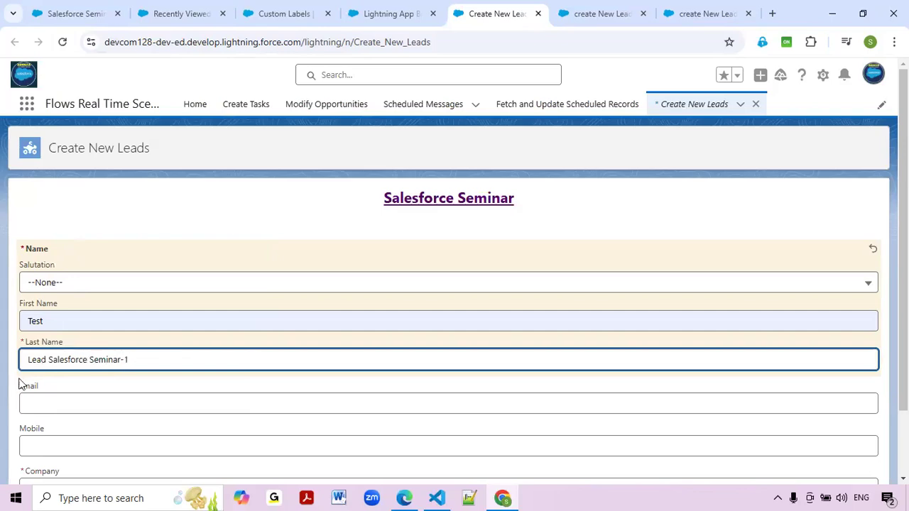
click(29, 402)
click(106, 435)
Add a mobile number and company SFDC, submit the lead, and reload the faulted page.
scroll(71, 402, down, 1)
click(71, 376)
click(124, 415)
click(102, 422)
click(118, 391)
click(859, 469)
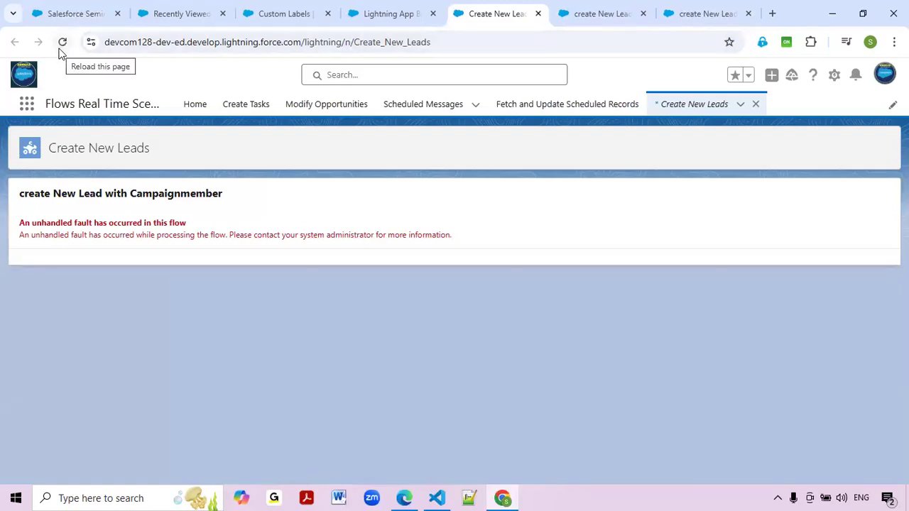
click(59, 49)
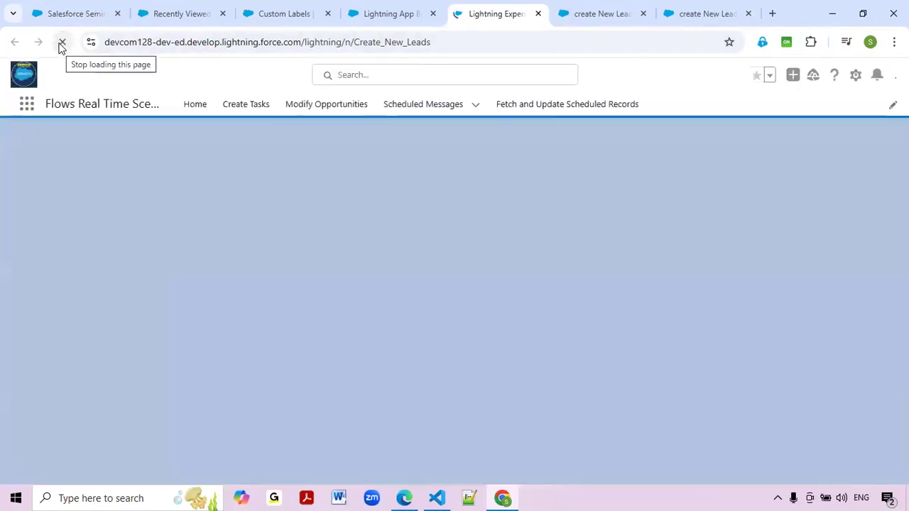
click(335, 9)
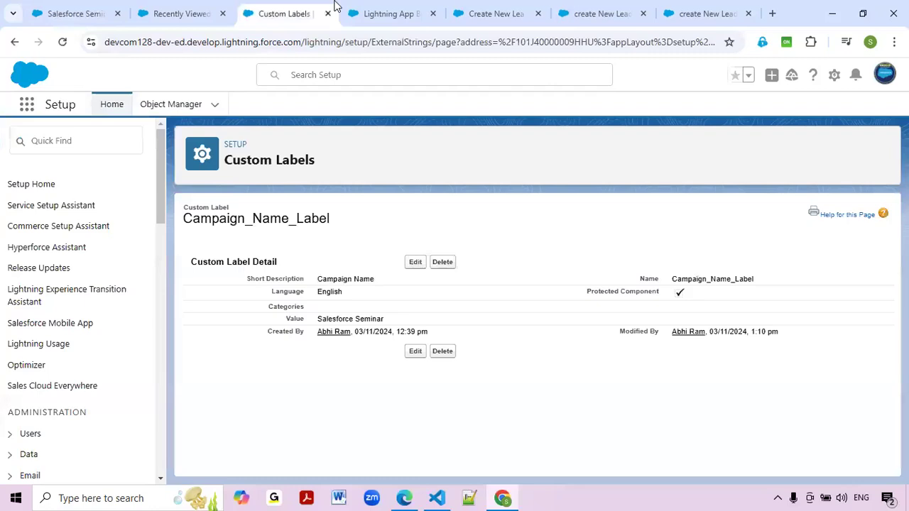
Edit the Campaign_Name_Label value and save the custom label again.
click(417, 262)
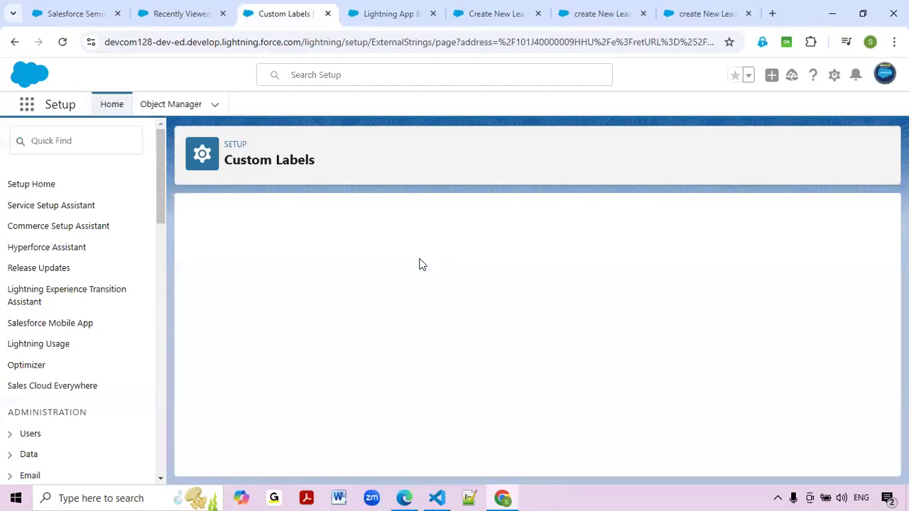
click(397, 333)
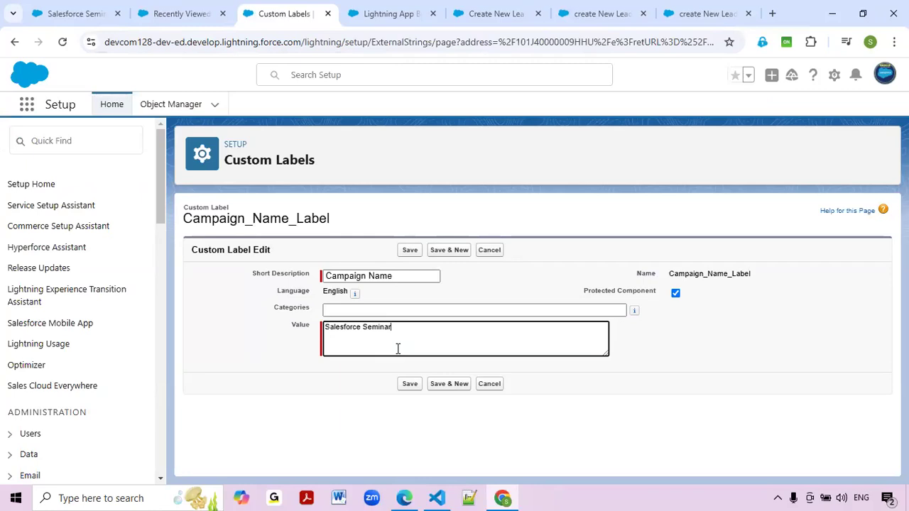
click(90, 9)
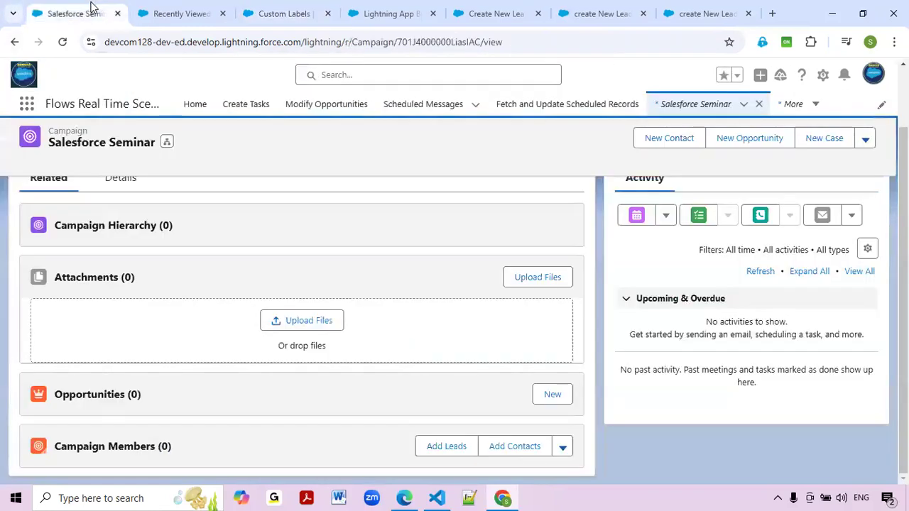
click(61, 42)
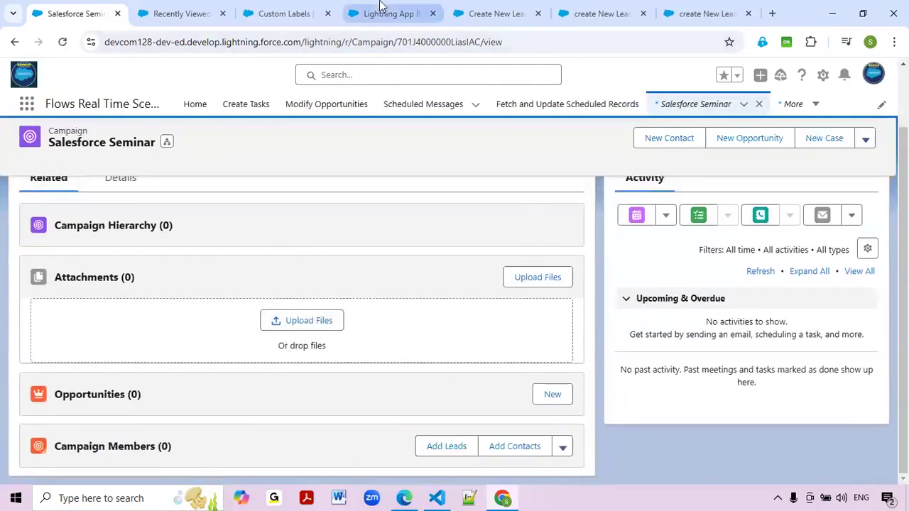
click(379, 9)
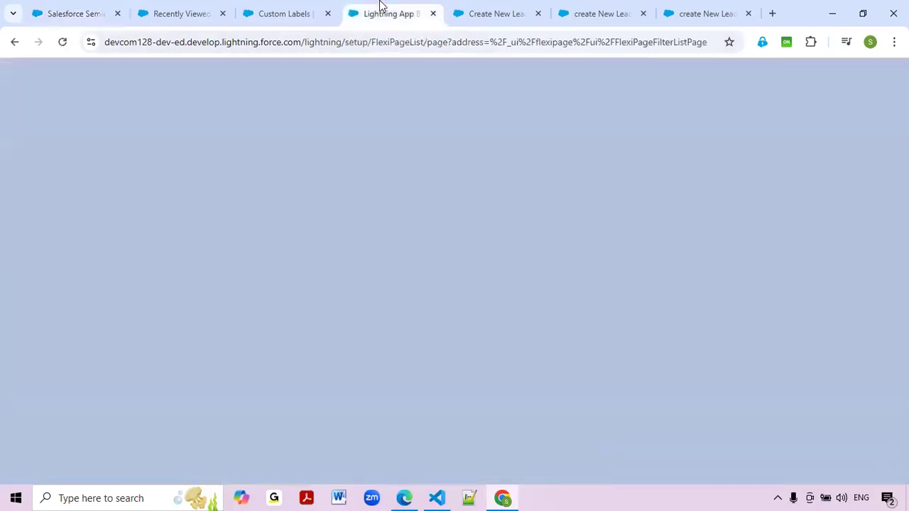
click(273, 12)
click(412, 251)
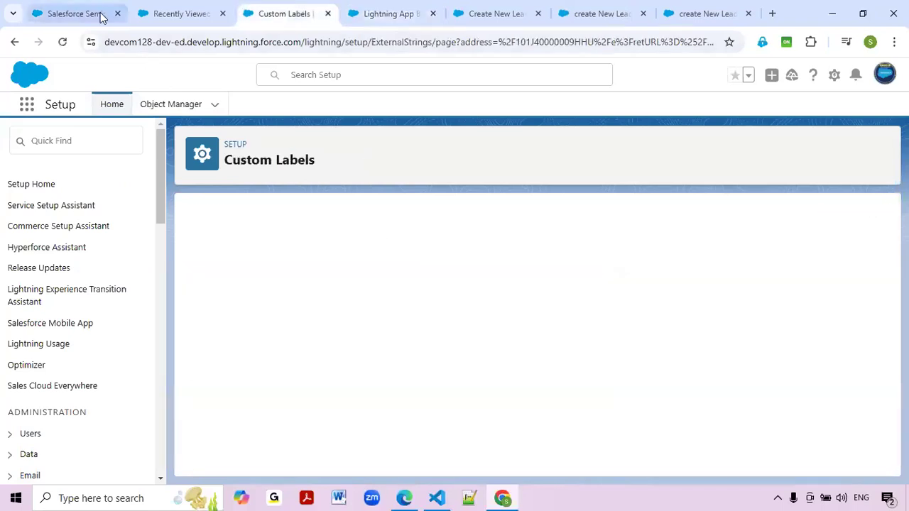
Re-save the Salesforce Seminar campaign name from its Details tab.
click(76, 13)
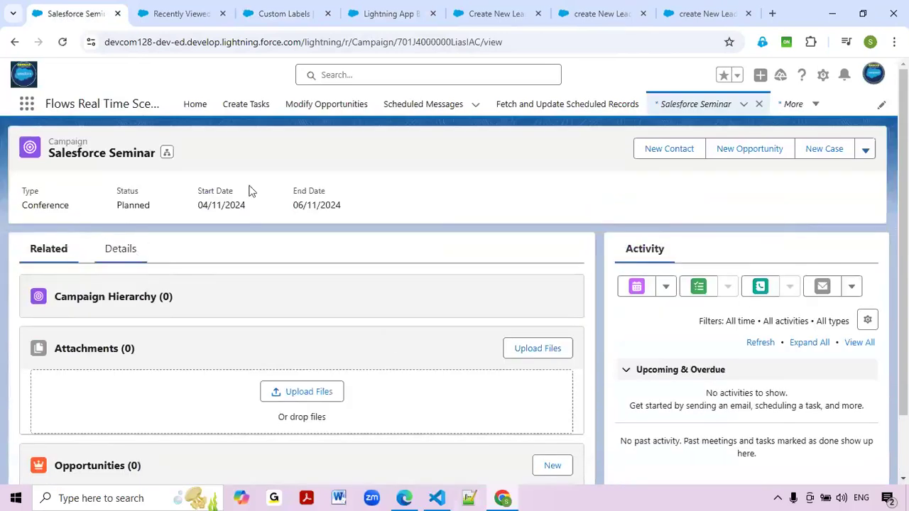
click(115, 250)
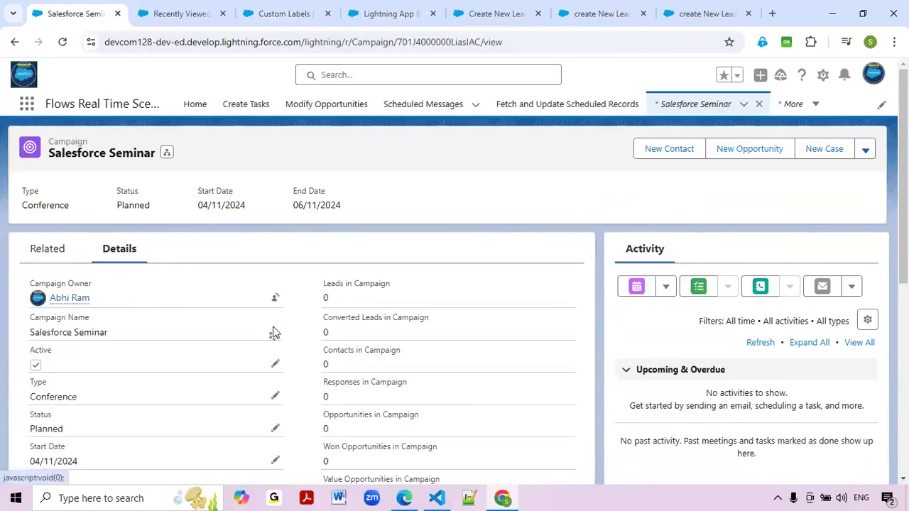
click(274, 332)
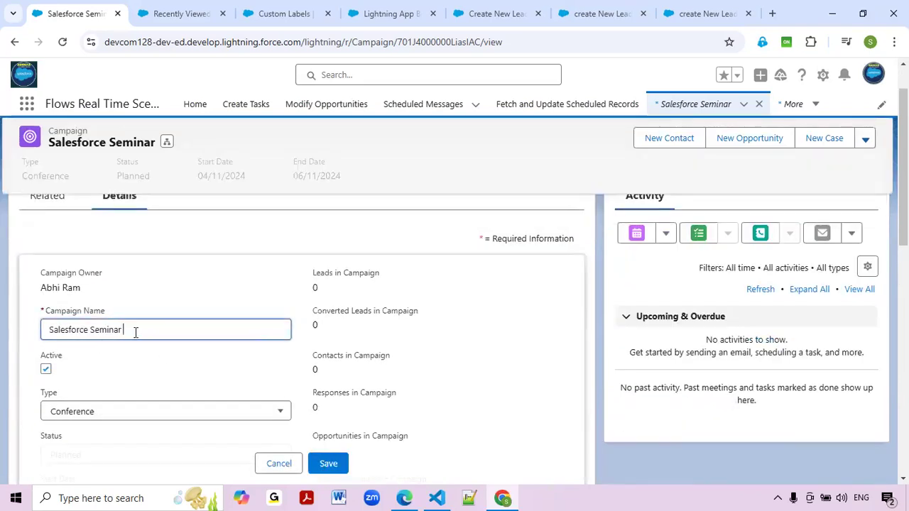
click(344, 469)
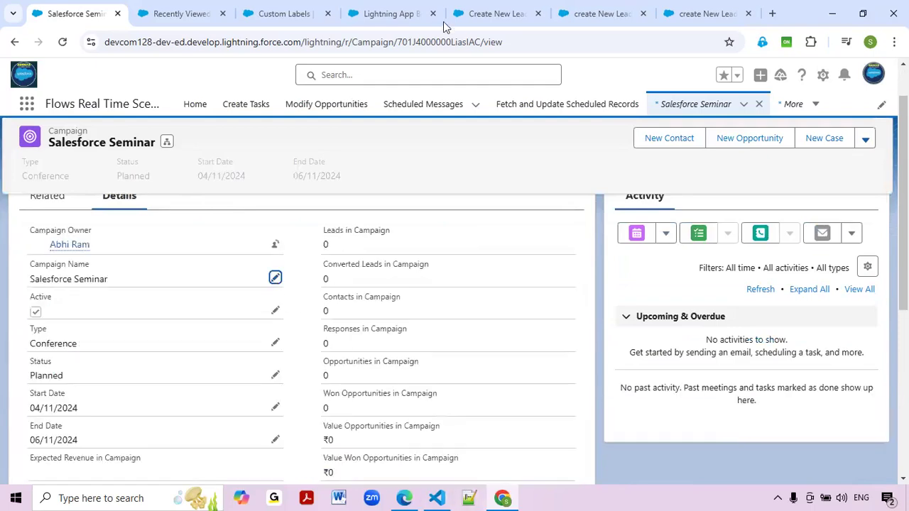
click(499, 11)
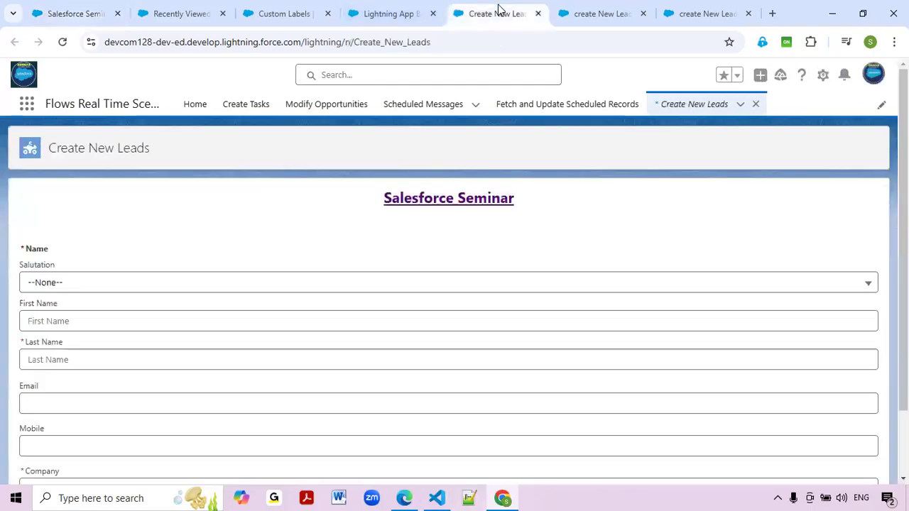
Enter first name Test, last name 'Lead for Salesforce Seminar2' and company SFDC.
click(37, 325)
click(98, 354)
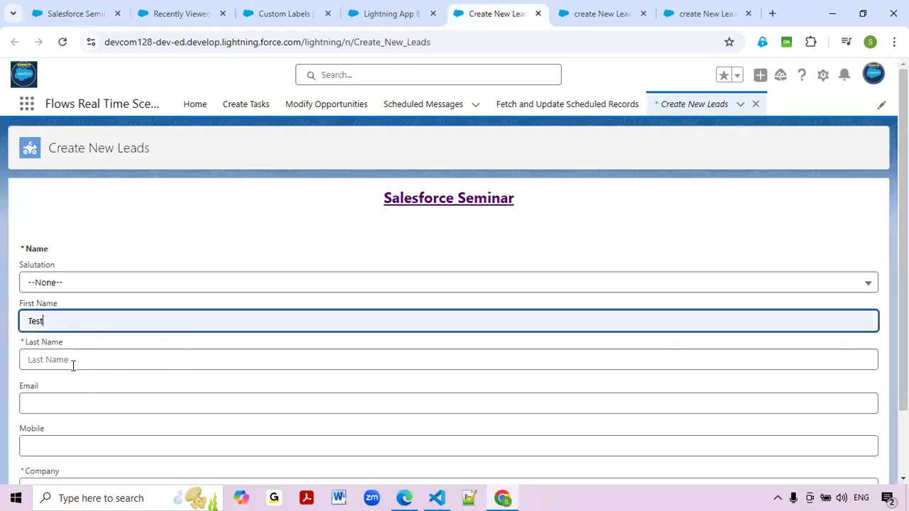
click(73, 362)
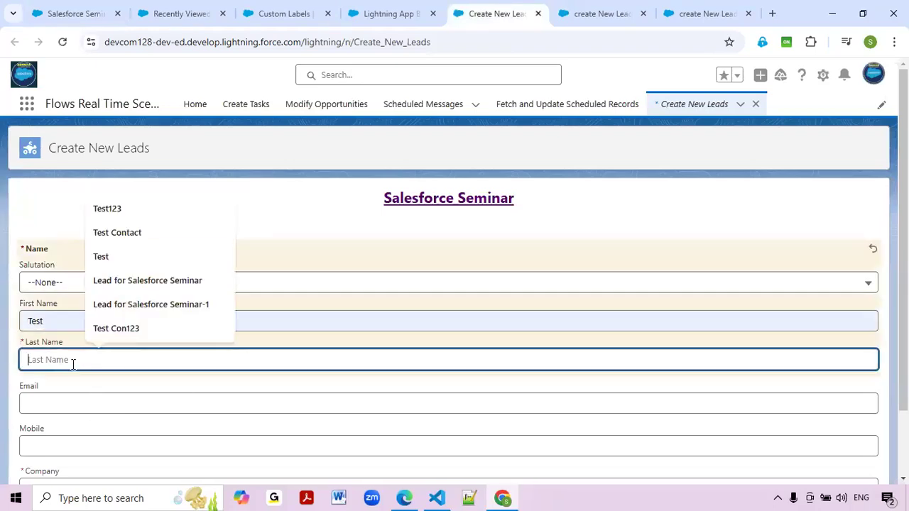
click(126, 278)
text(2)
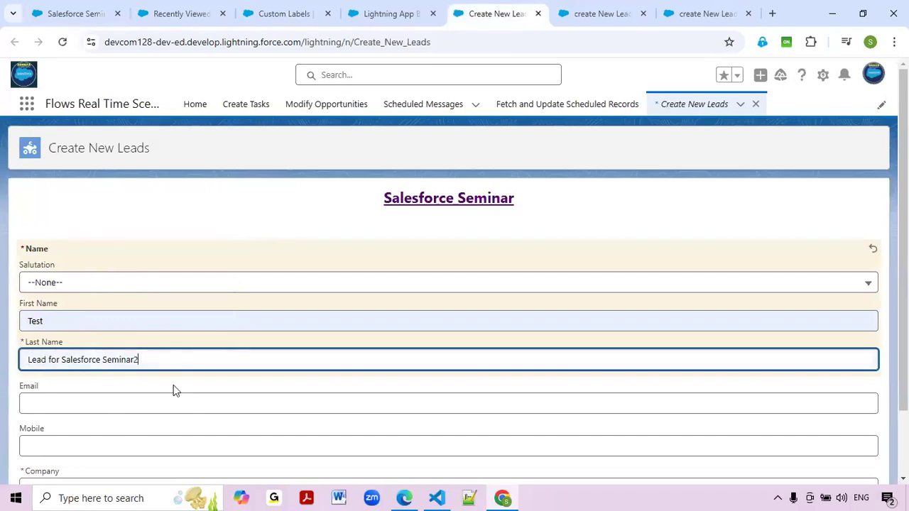
scroll(178, 394, down, 2)
click(71, 421)
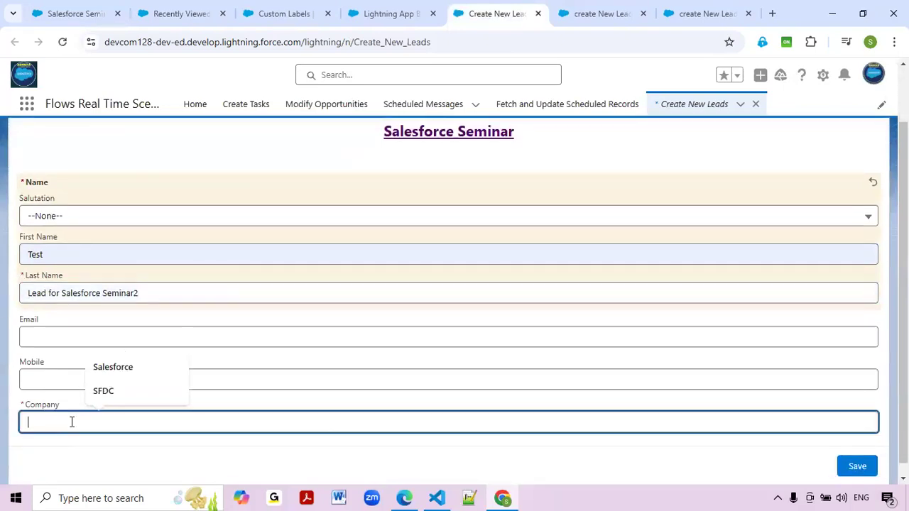
click(105, 392)
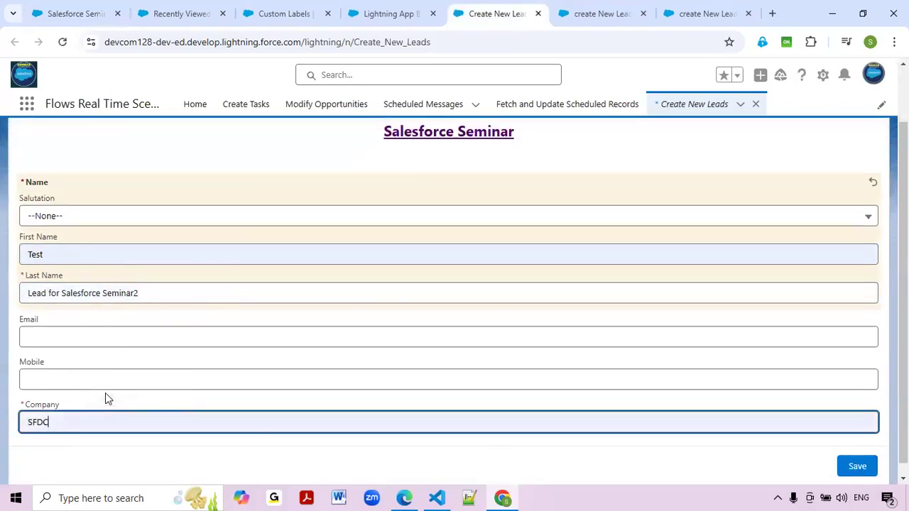
Save the lead, finish the flow, and reload the Salesforce Seminar campaign page.
click(862, 467)
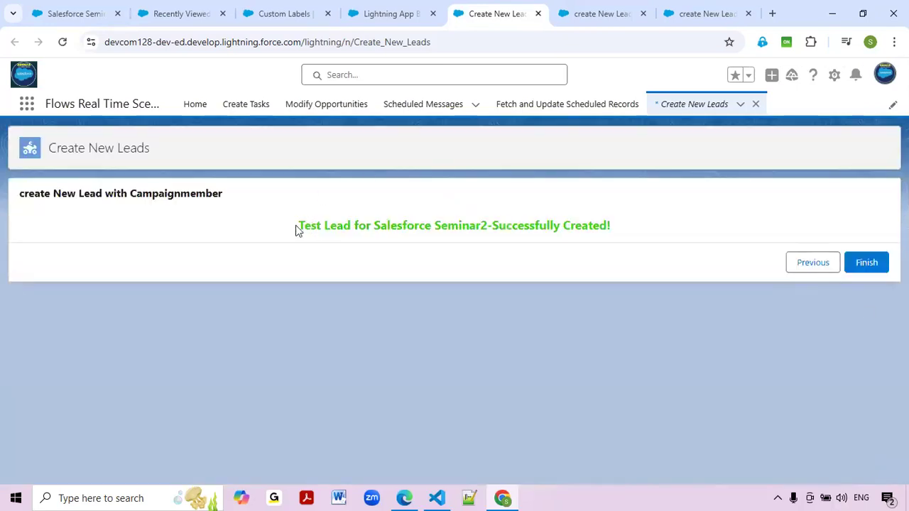
drag(298, 226, 677, 230)
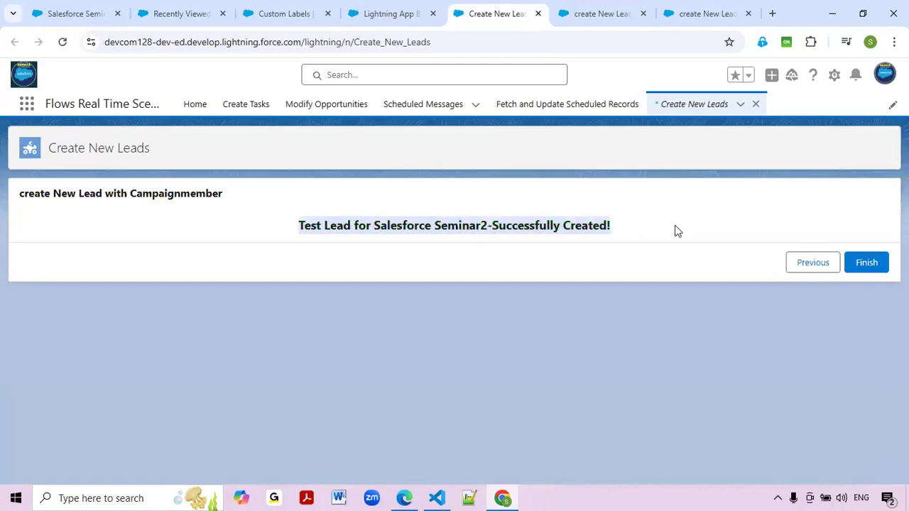
click(626, 304)
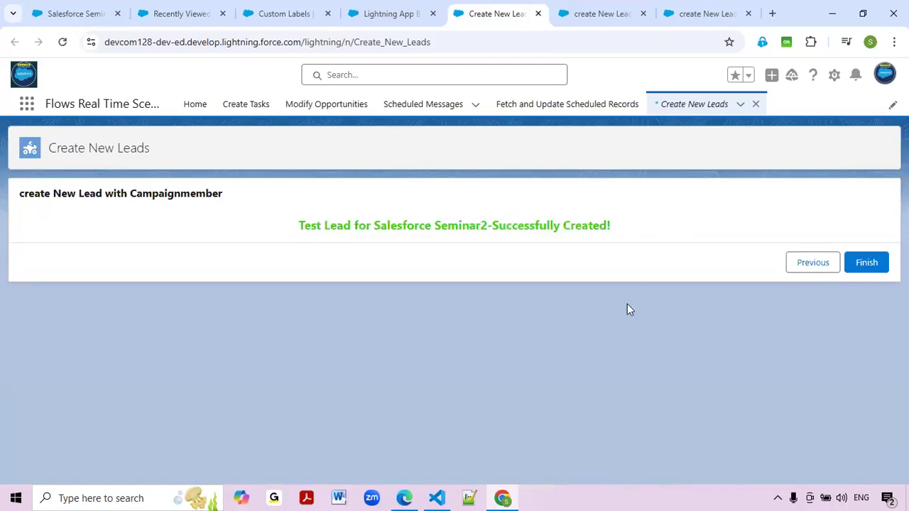
click(870, 264)
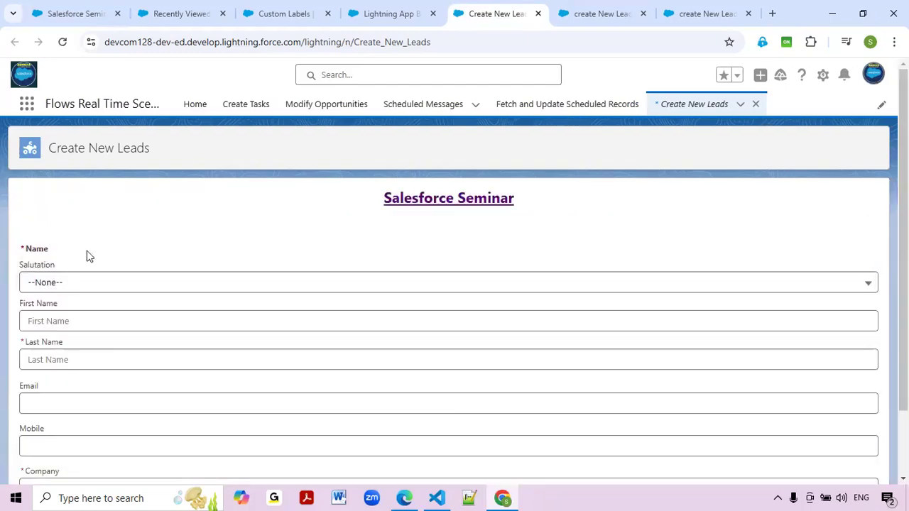
click(58, 9)
click(64, 42)
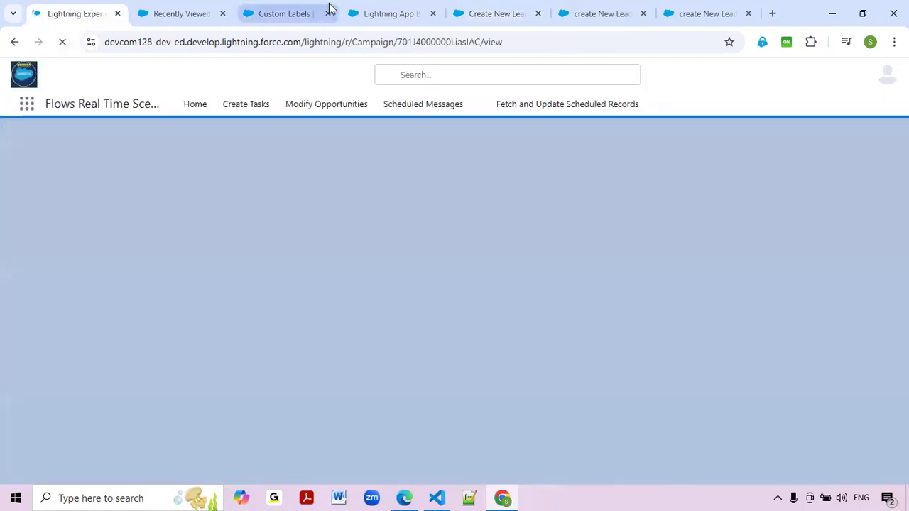
Confirm the Salesforce Seminar campaign lists the test lead as its member, then return to Create New Leads.
click(312, 11)
click(83, 7)
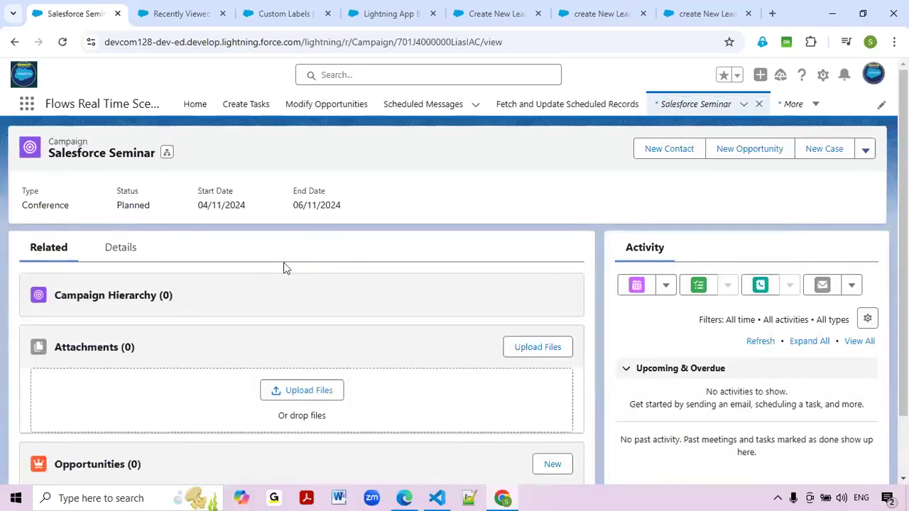
scroll(224, 329, down, 1)
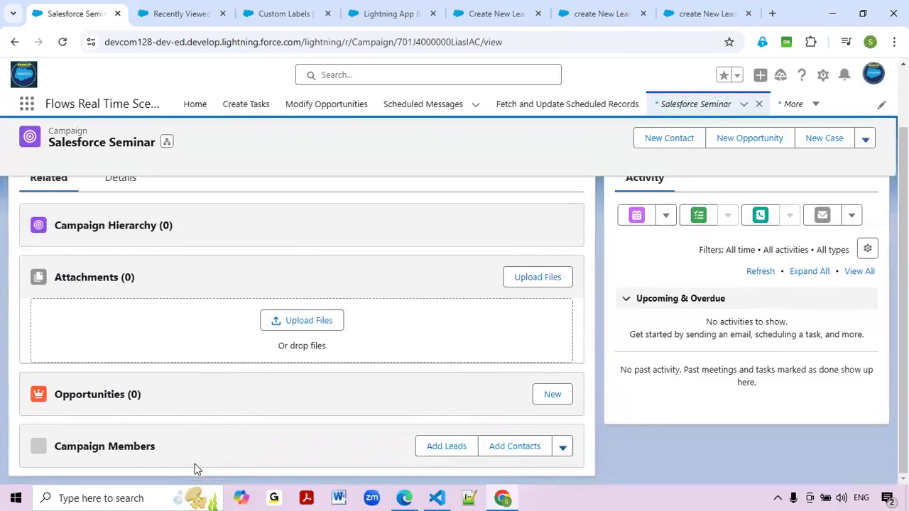
scroll(213, 460, down, 1)
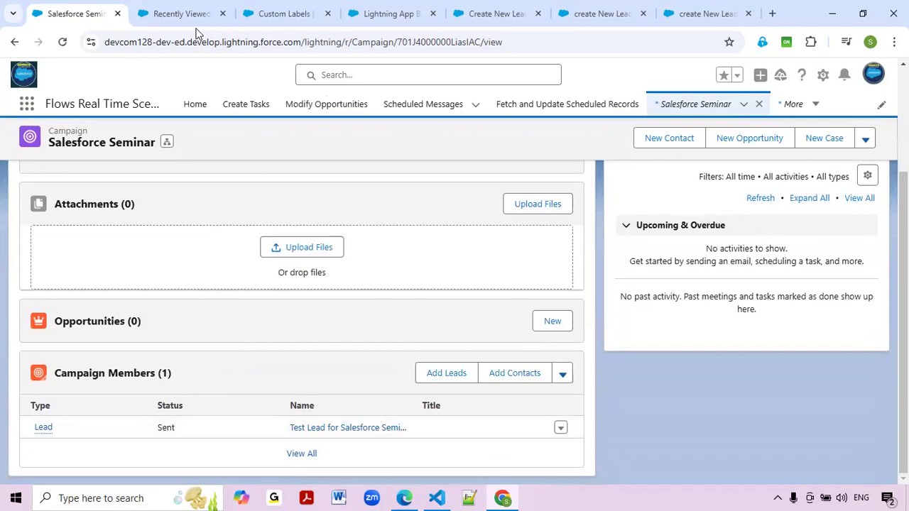
click(512, 16)
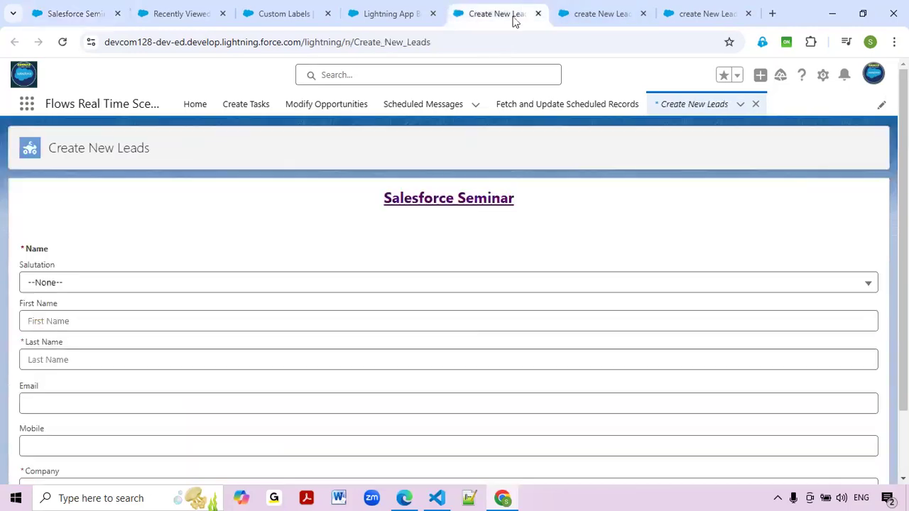